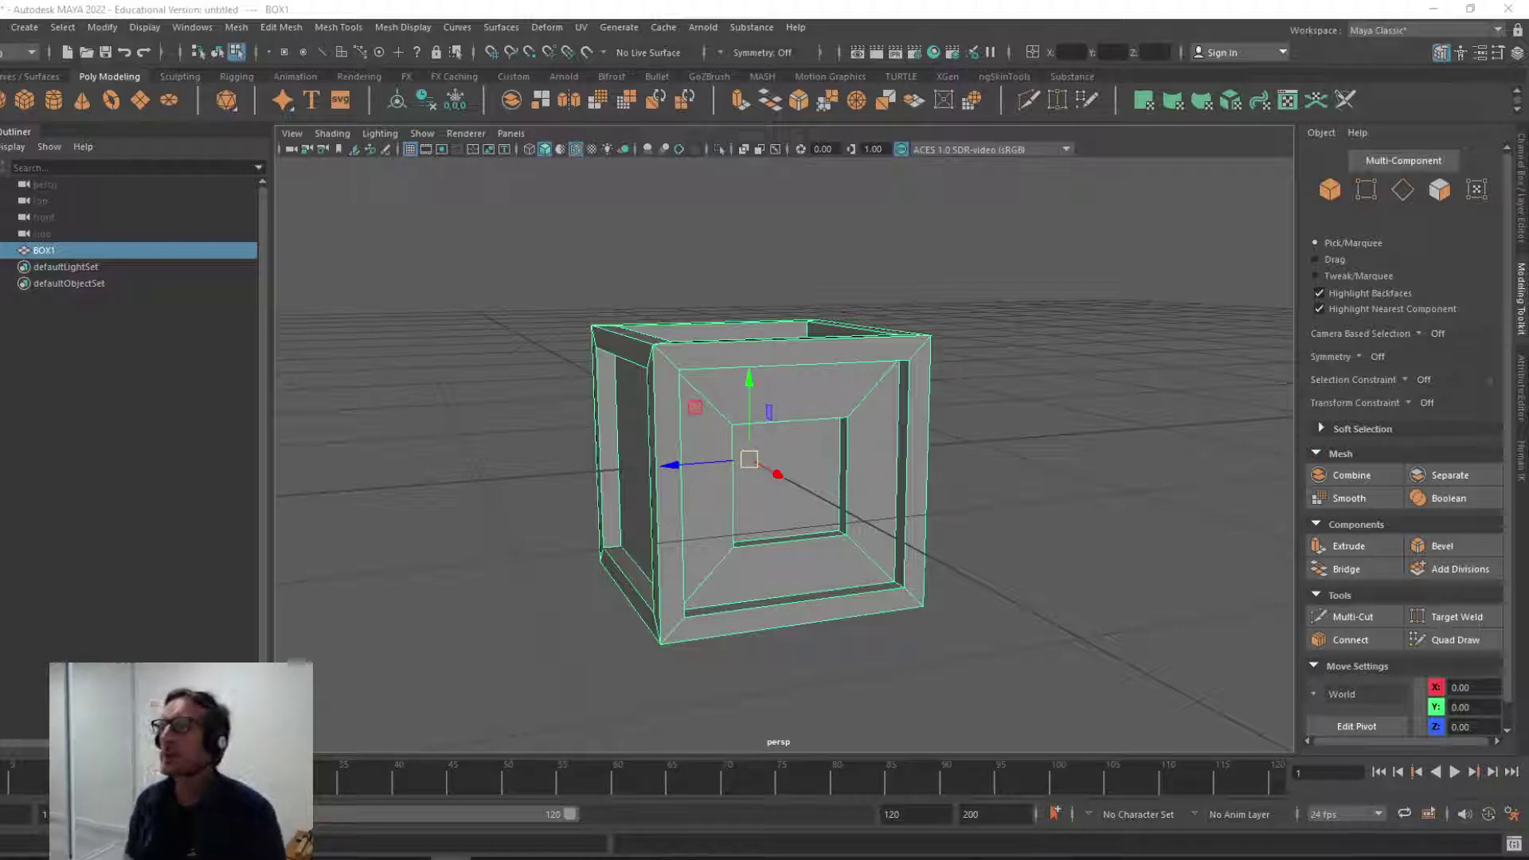
Step: Inspect the box's UV layout in the UV editor with a checker pattern, then close it
alt+drag(793, 437, 850, 478)
alt+right_drag(850, 478, 830, 529)
mouse_move(830, 529)
alt+mouse_down()
mouse_move(871, 546)
mouse_move(853, 512)
mouse_move(819, 523)
mouse_move(828, 505)
alt+mouse_up()
click(583, 27)
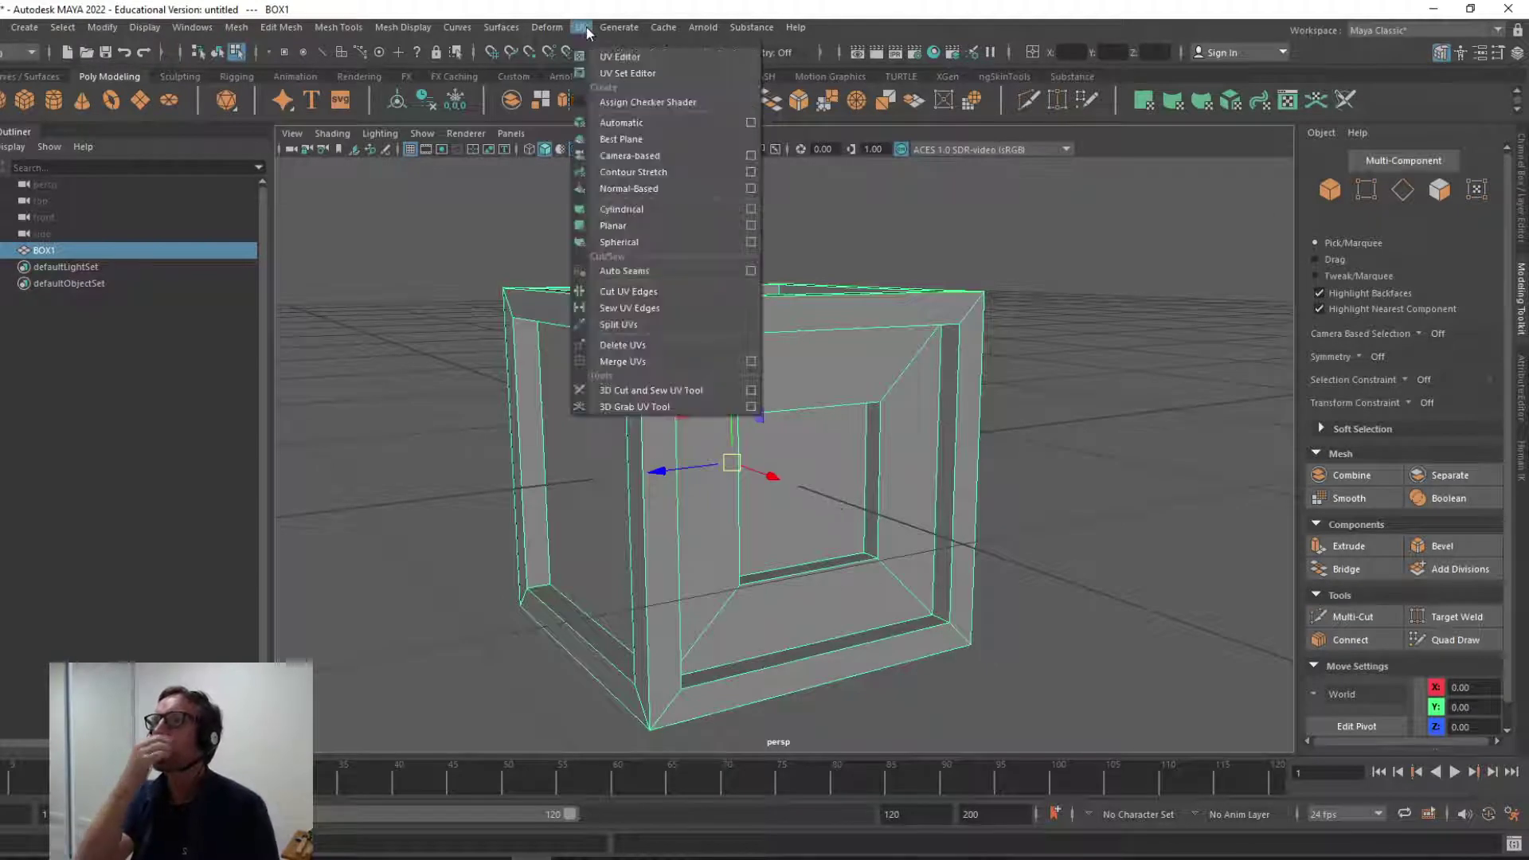
click(614, 57)
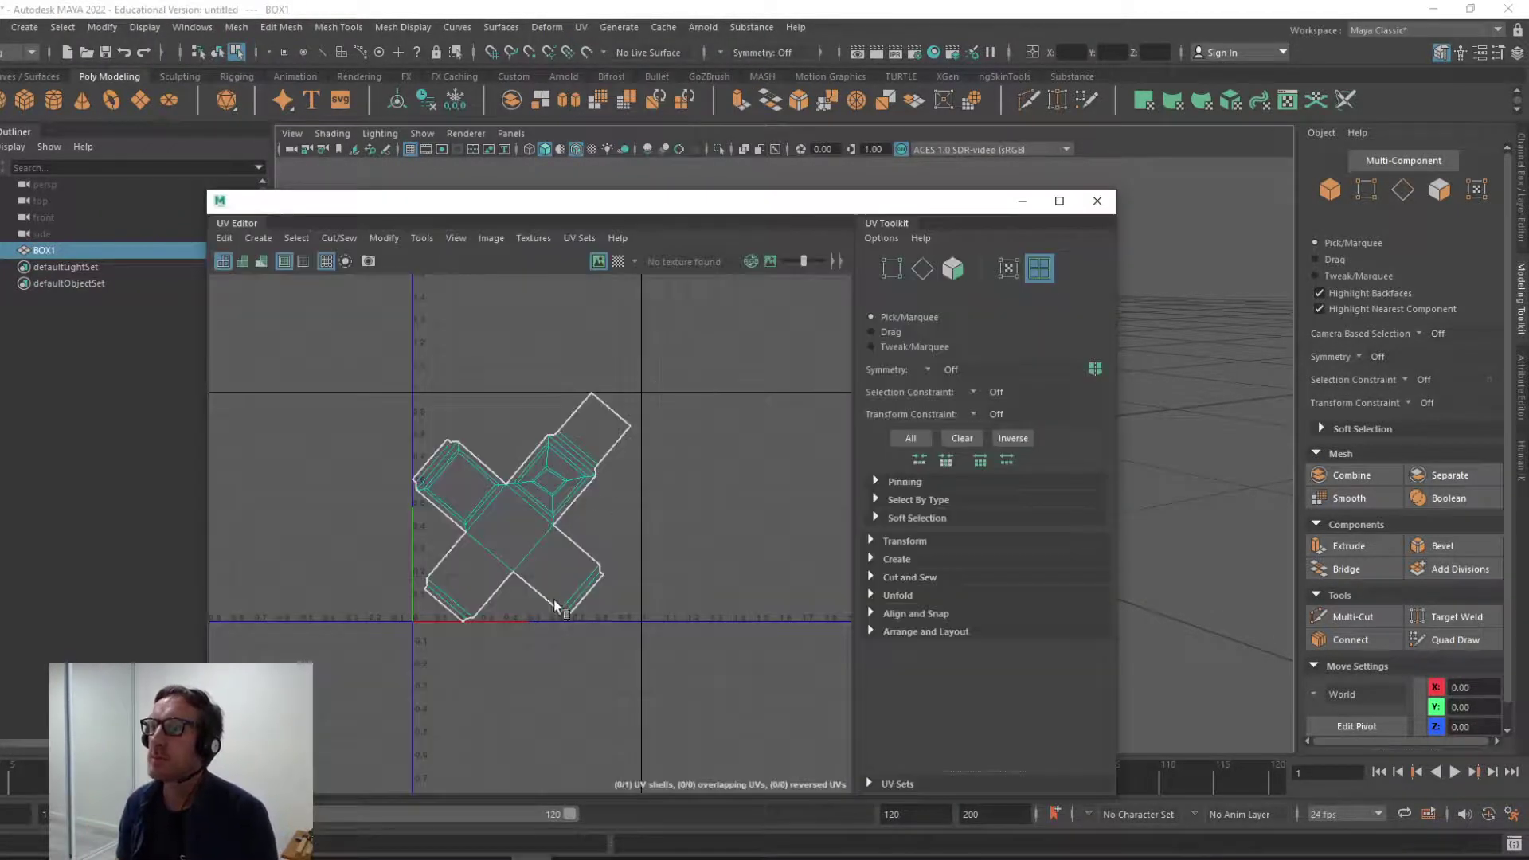
scroll(555, 610, up, 4)
scroll(552, 582, down, 3)
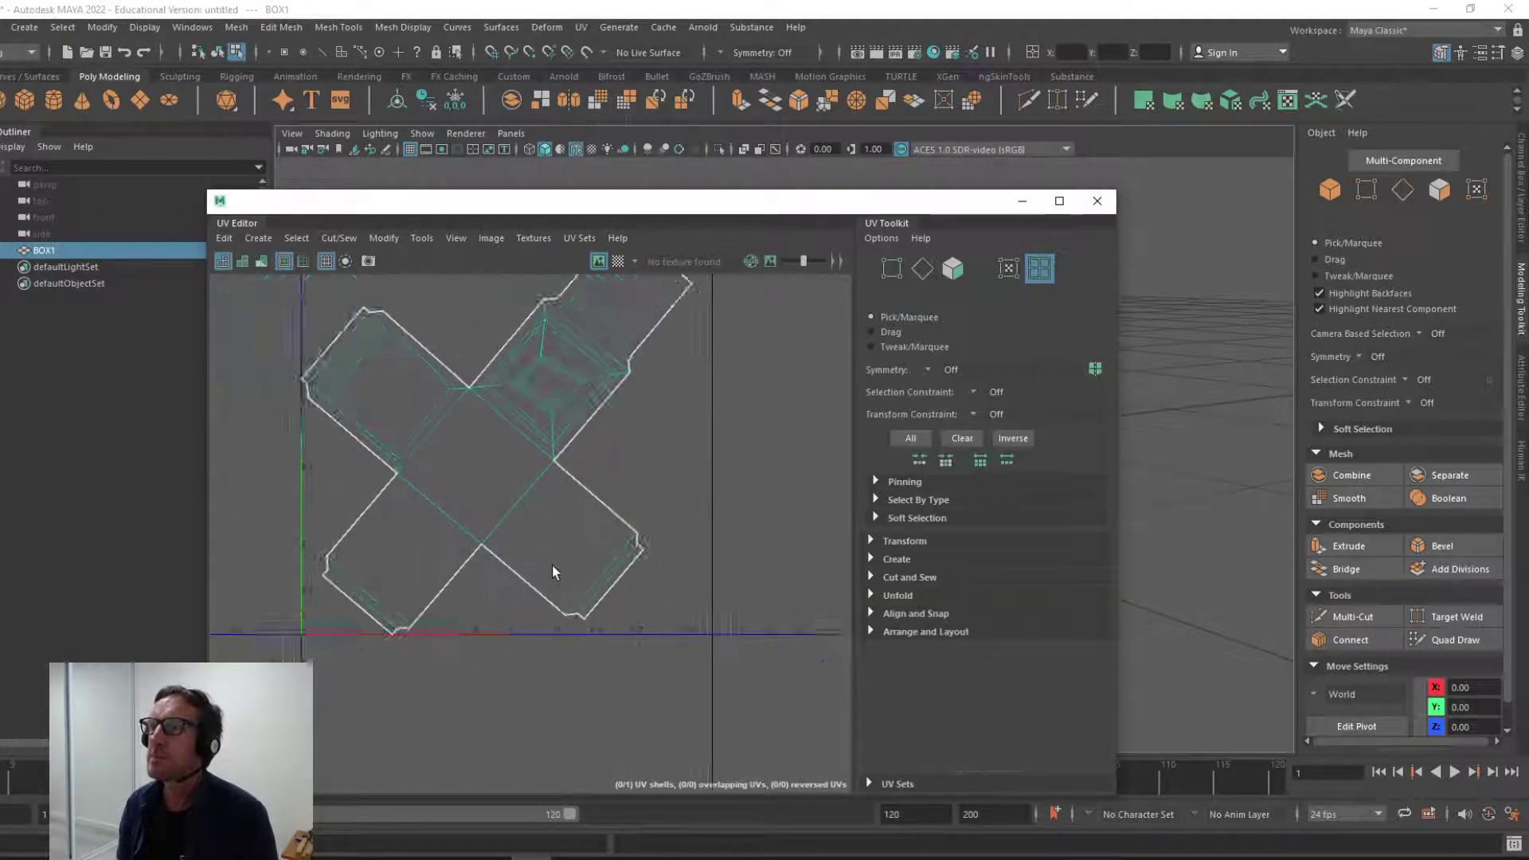
click(619, 263)
drag(616, 209, 701, 239)
click(706, 290)
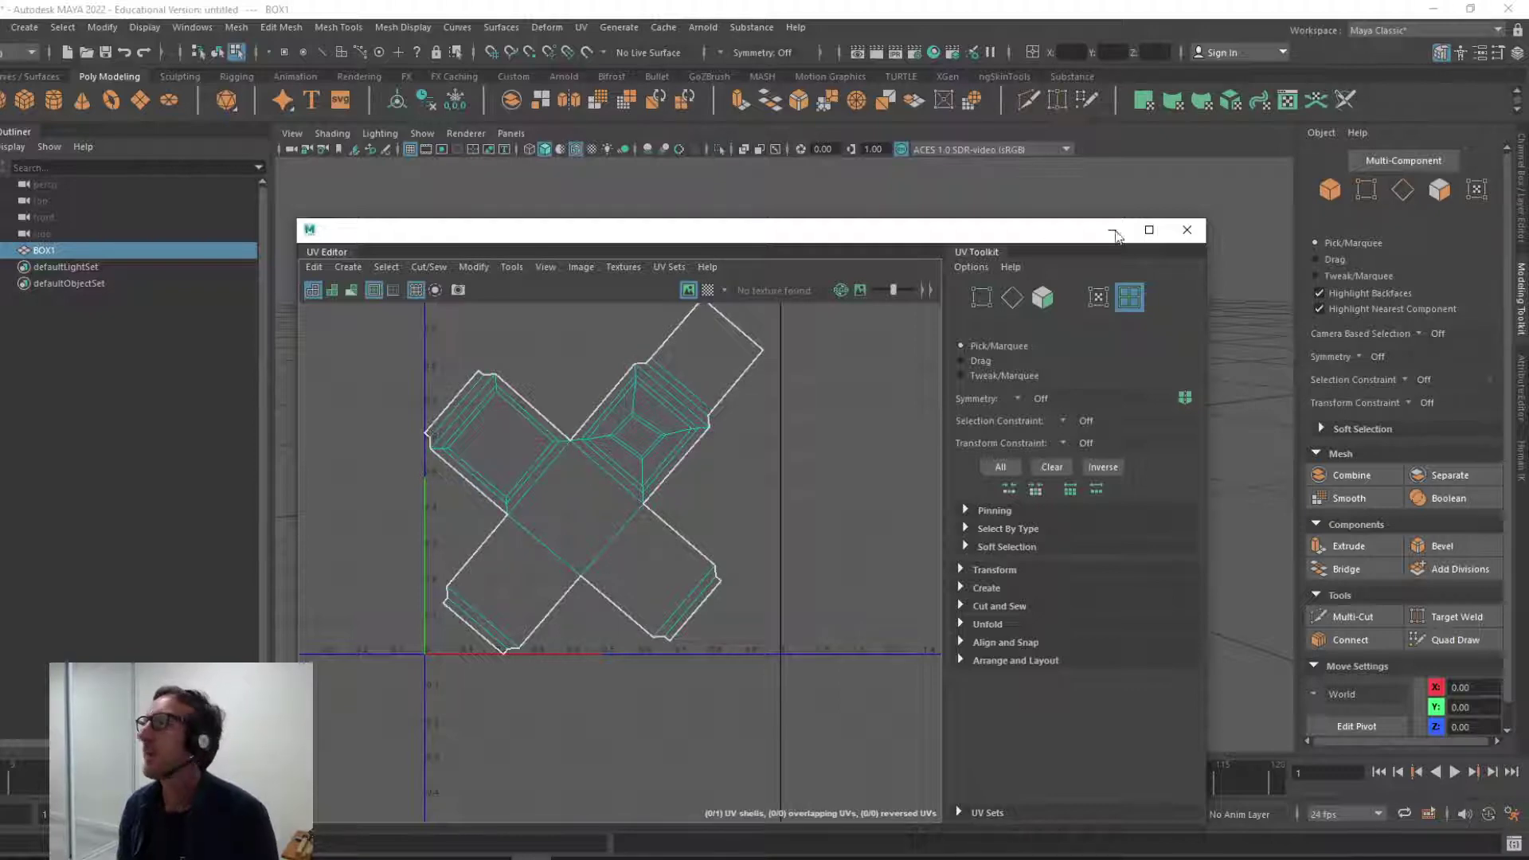
click(1187, 229)
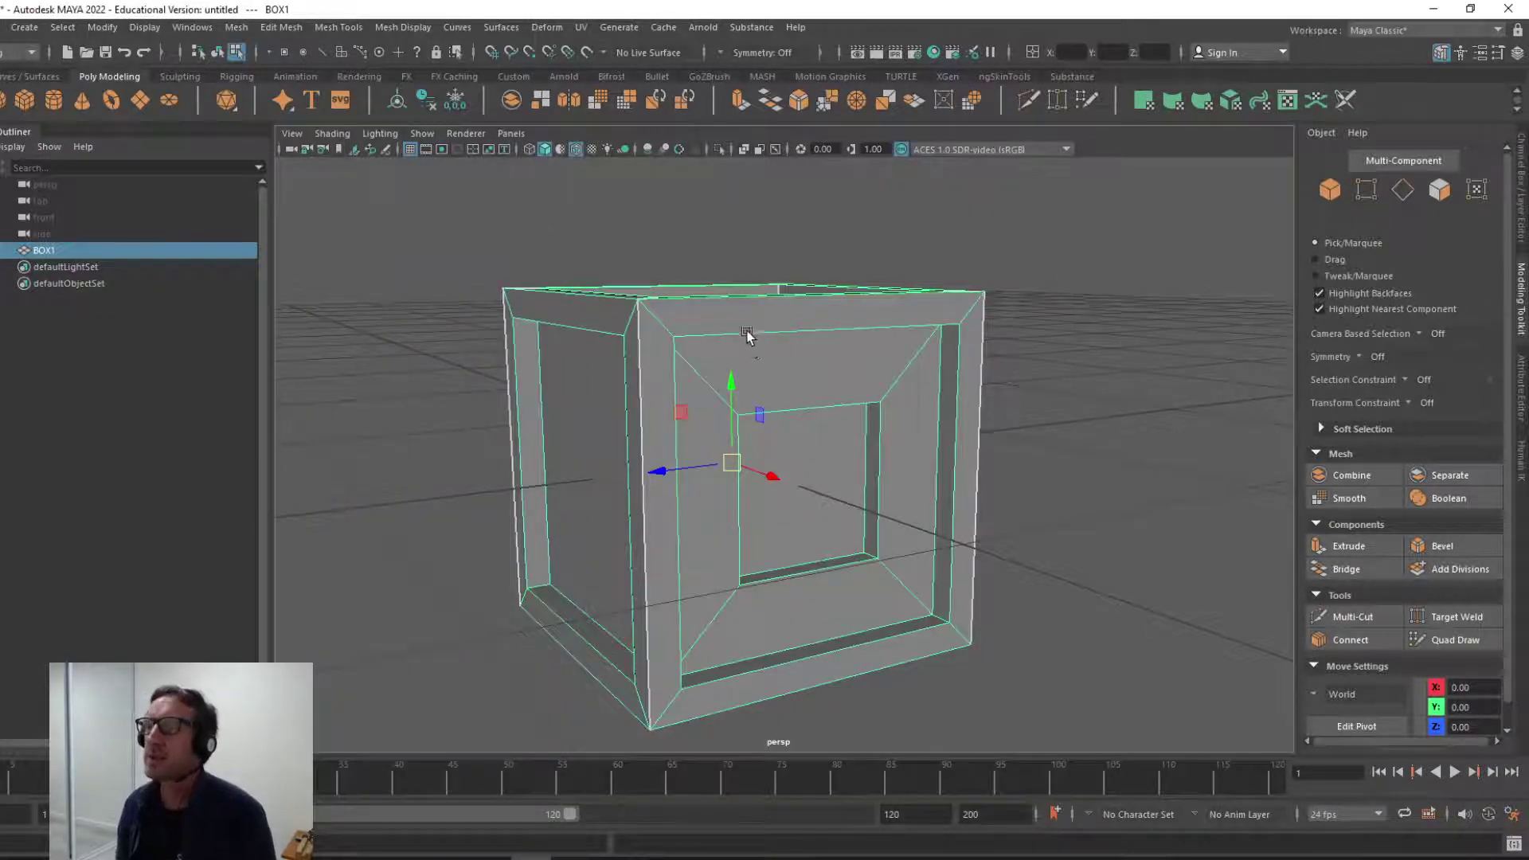
Step: Delete BOX1's construction history from the Channel Box with Alt+Shift+D, then deselect it
scroll(747, 334, up, 3)
scroll(744, 418, down, 5)
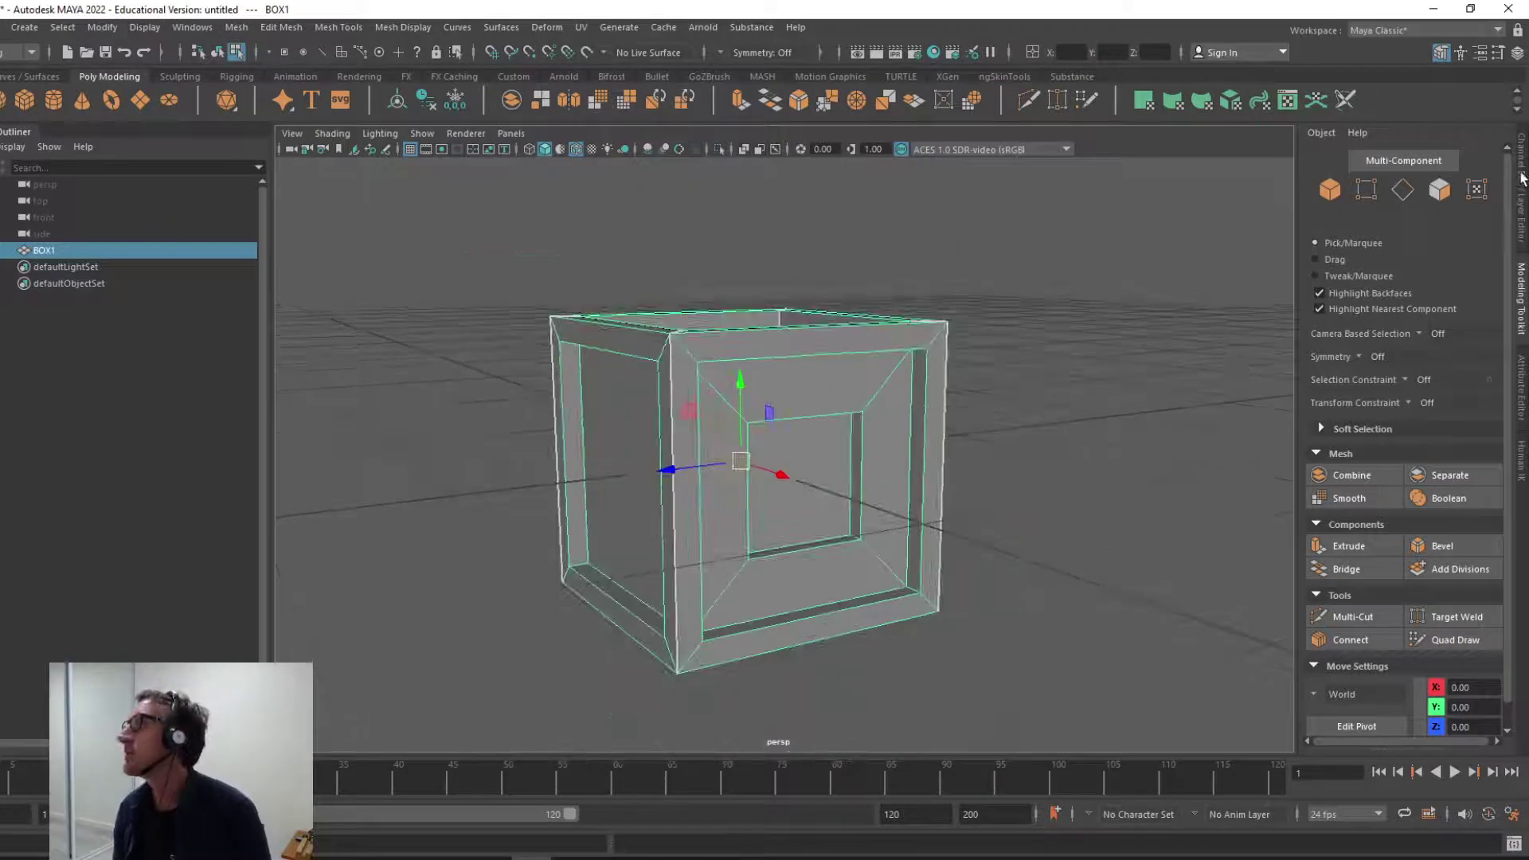
click(1522, 178)
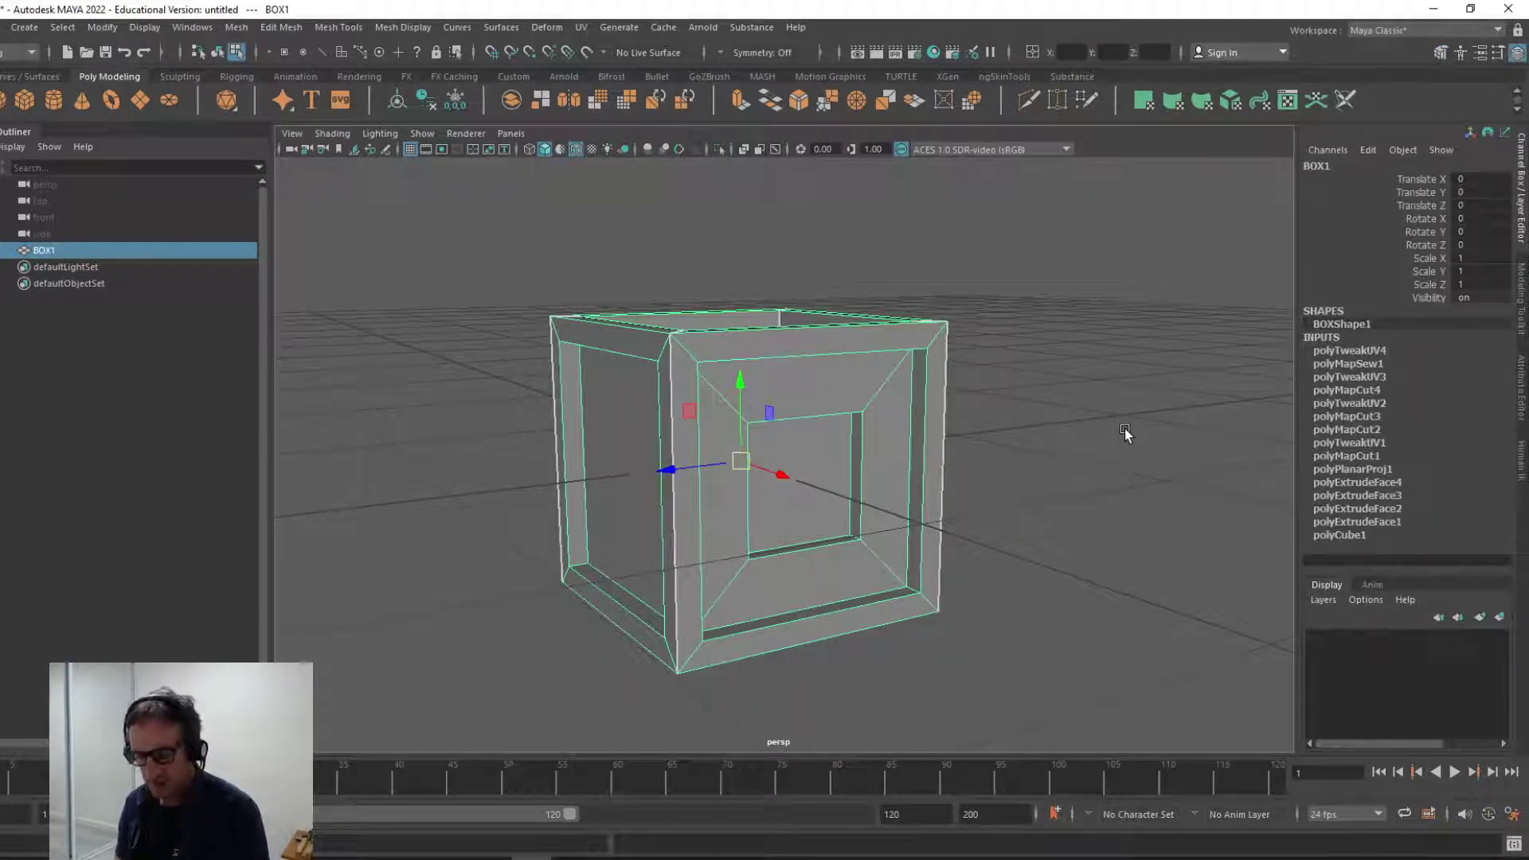
key(alt+shift+d)
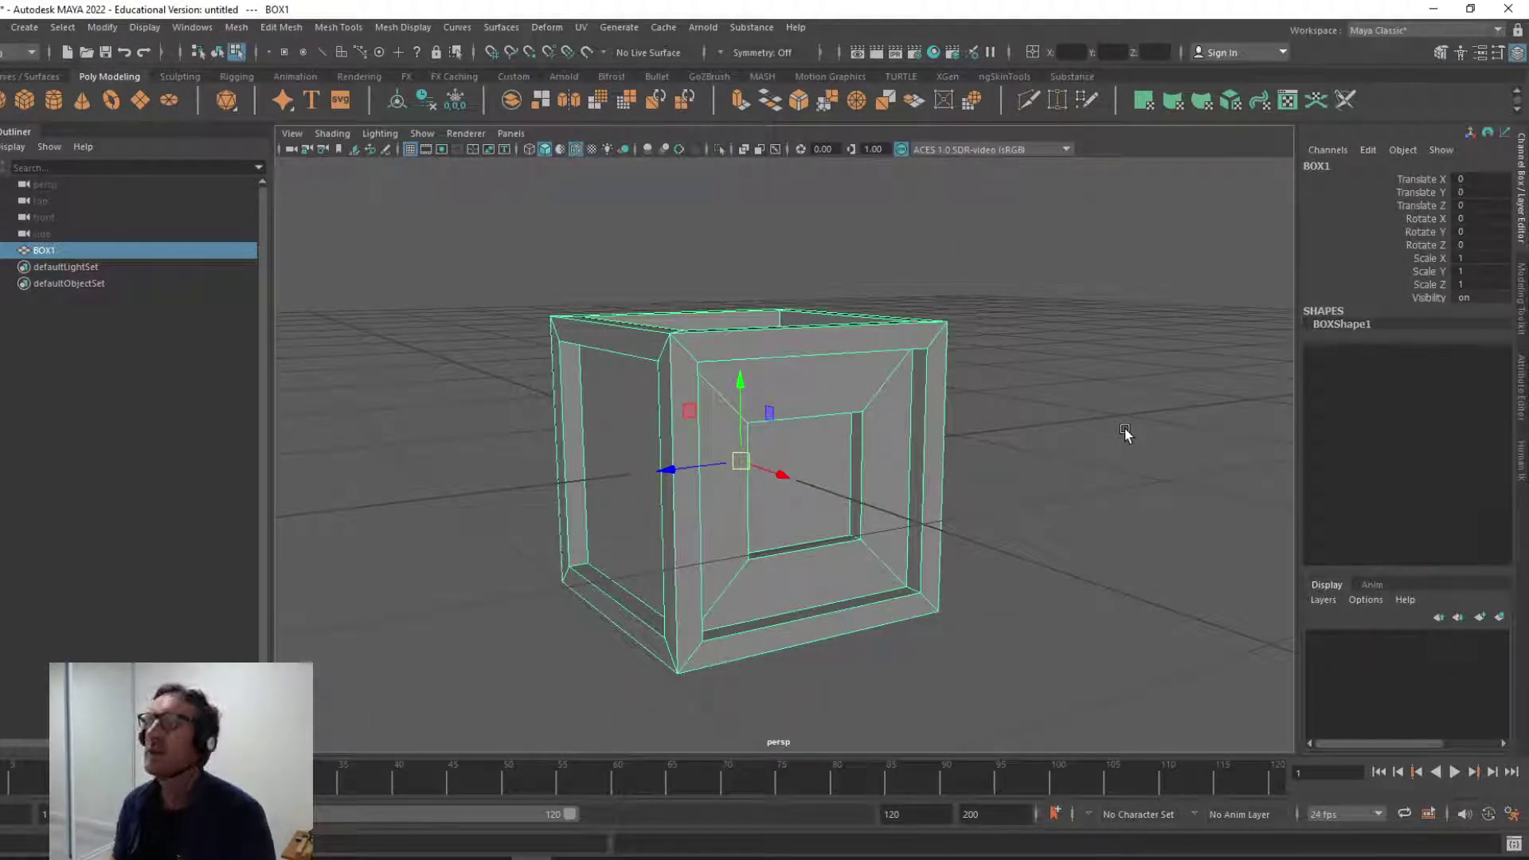
click(3, 27)
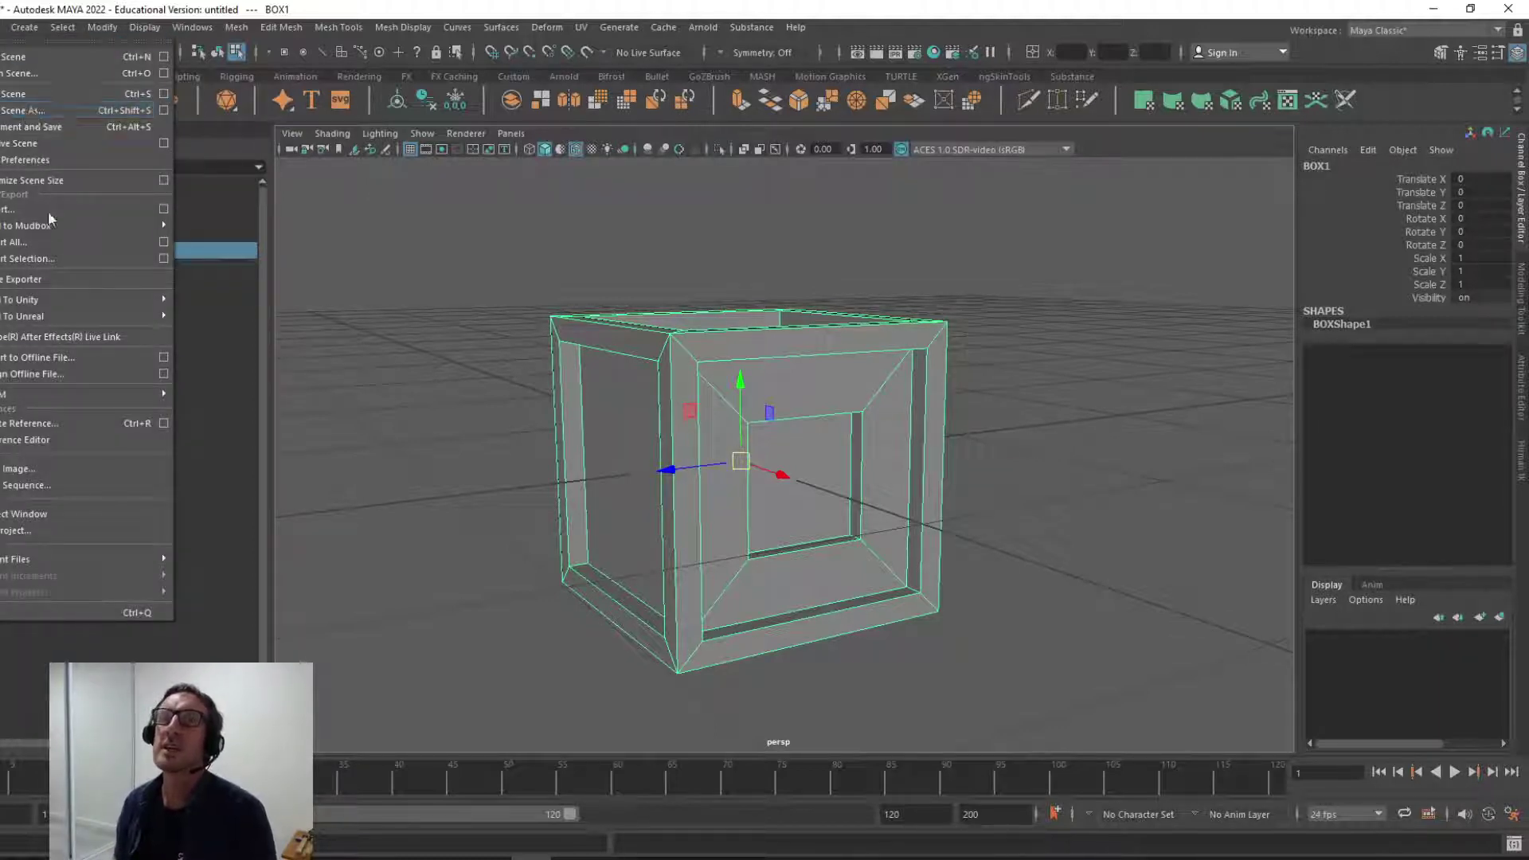
click(476, 413)
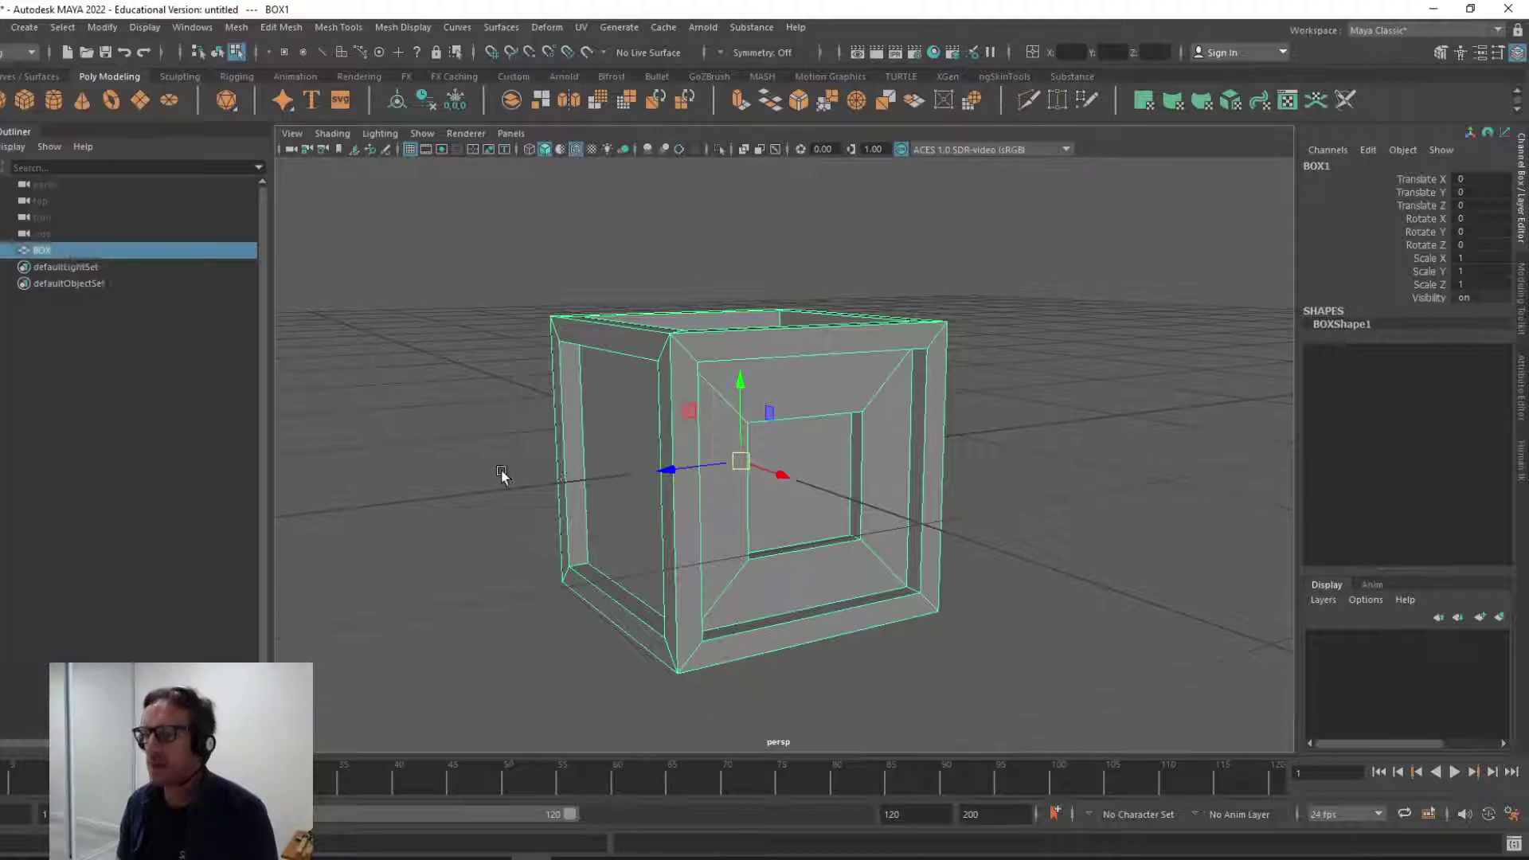
click(501, 474)
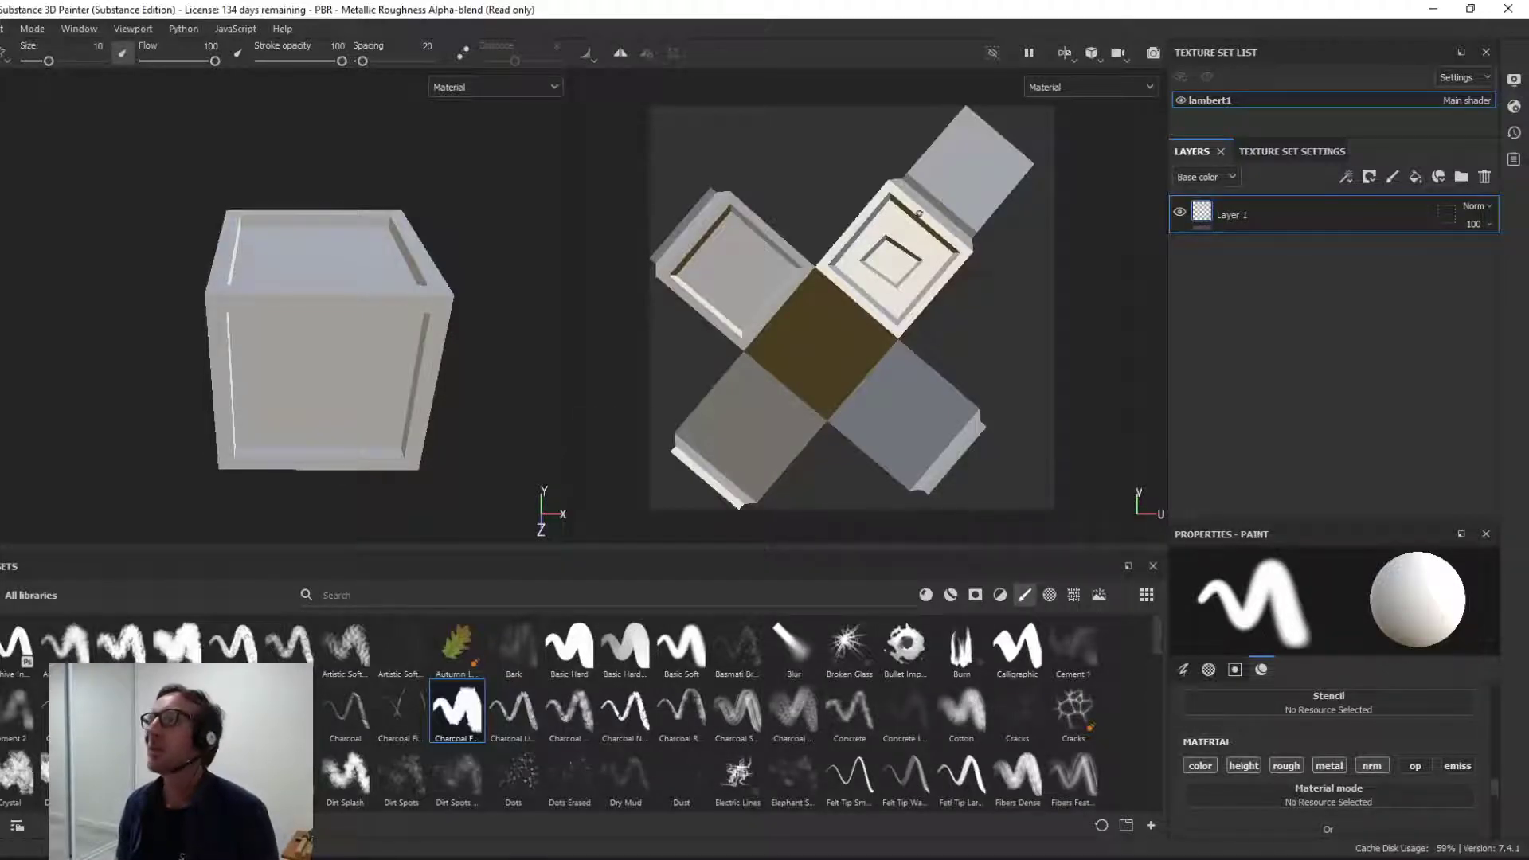
Step: Start a new project using the PBR Alpha-blend template and the BOX1.fbx mesh
click(3, 29)
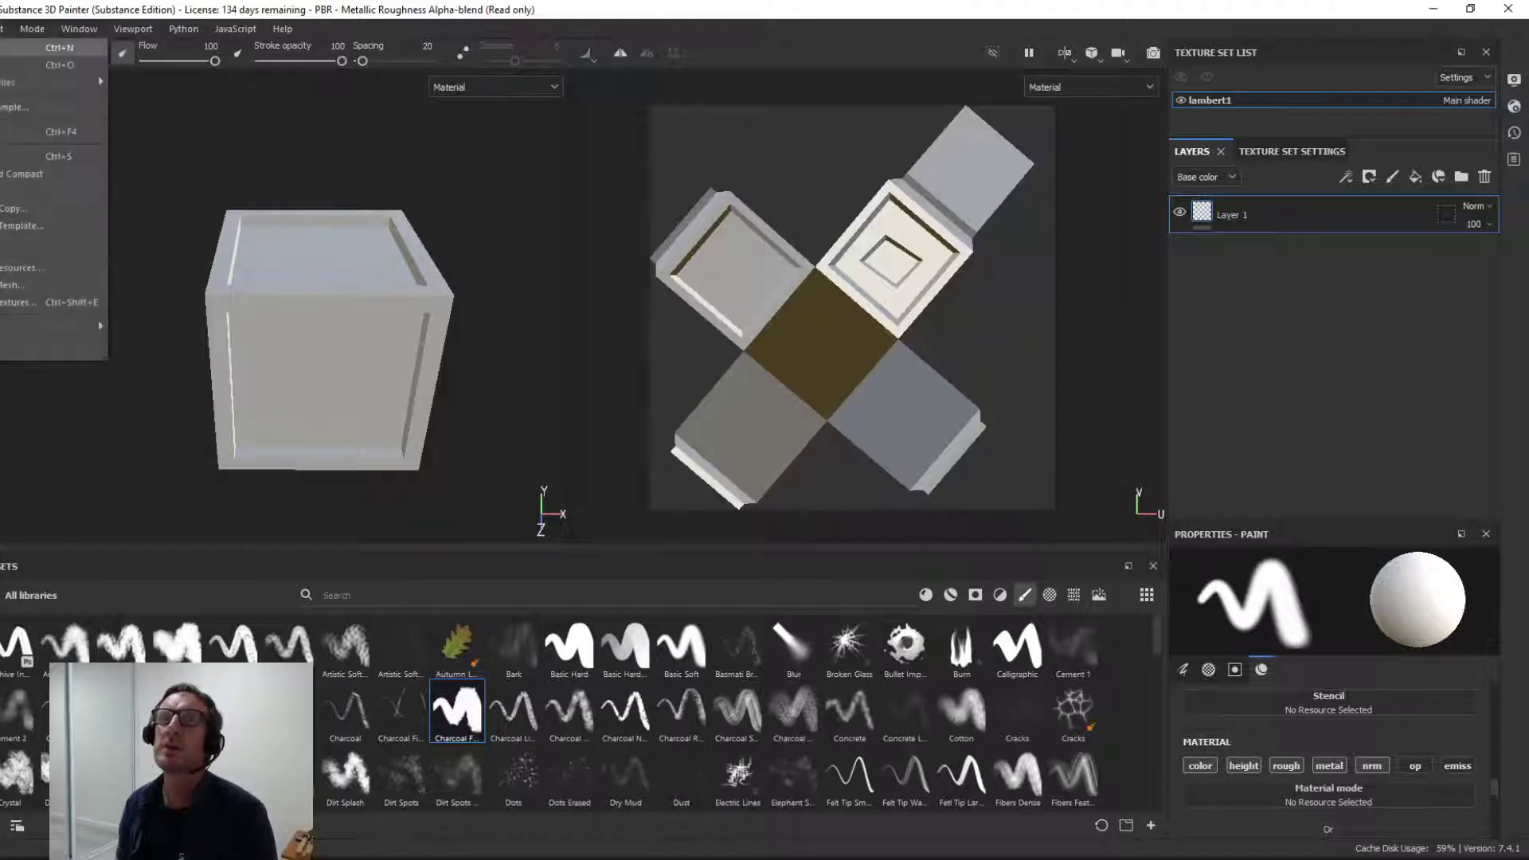
click(32, 47)
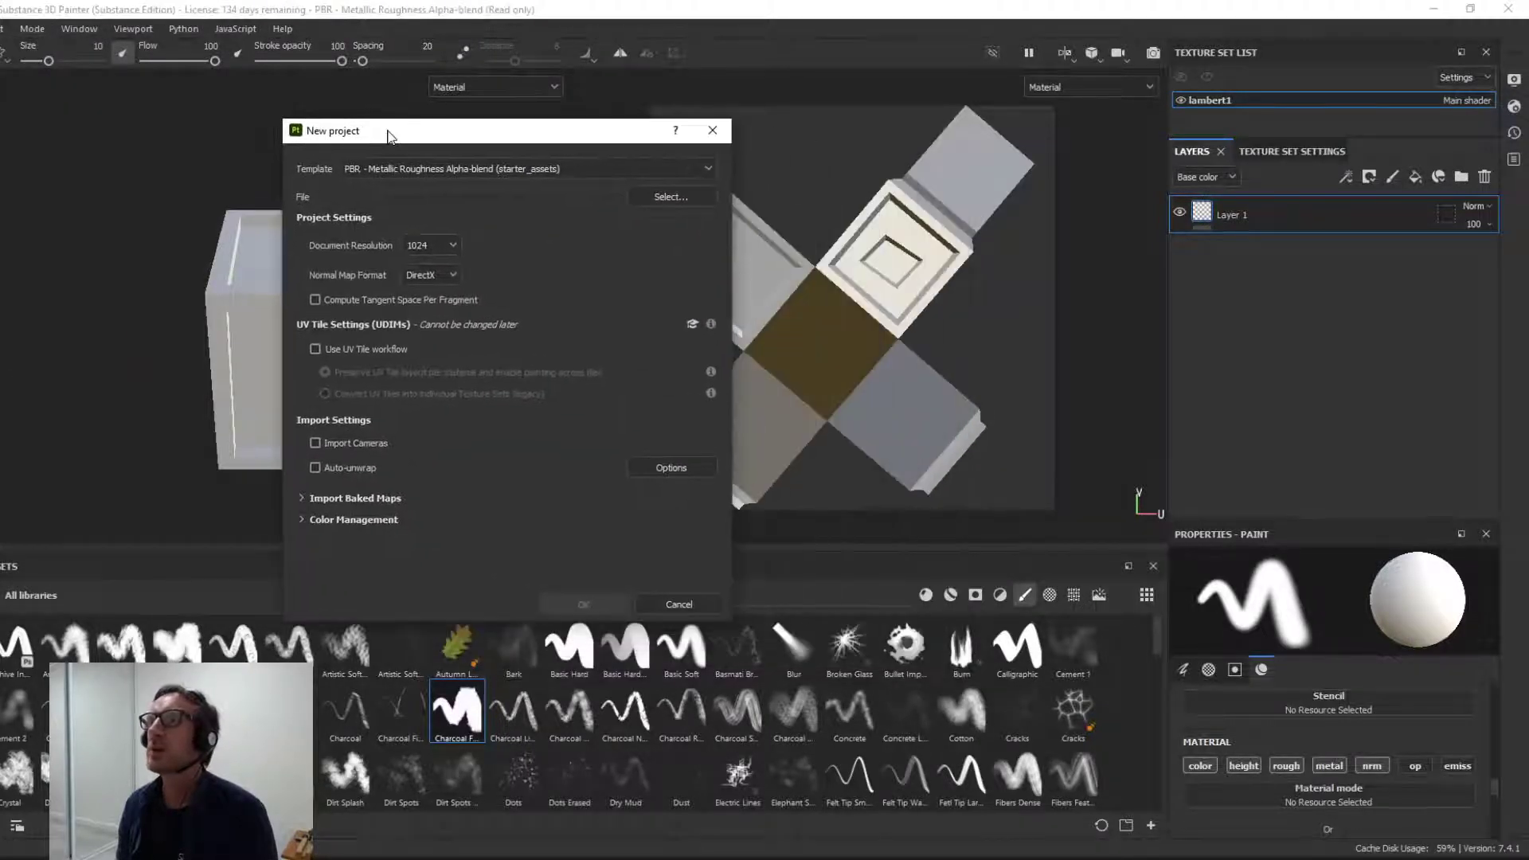
click(579, 169)
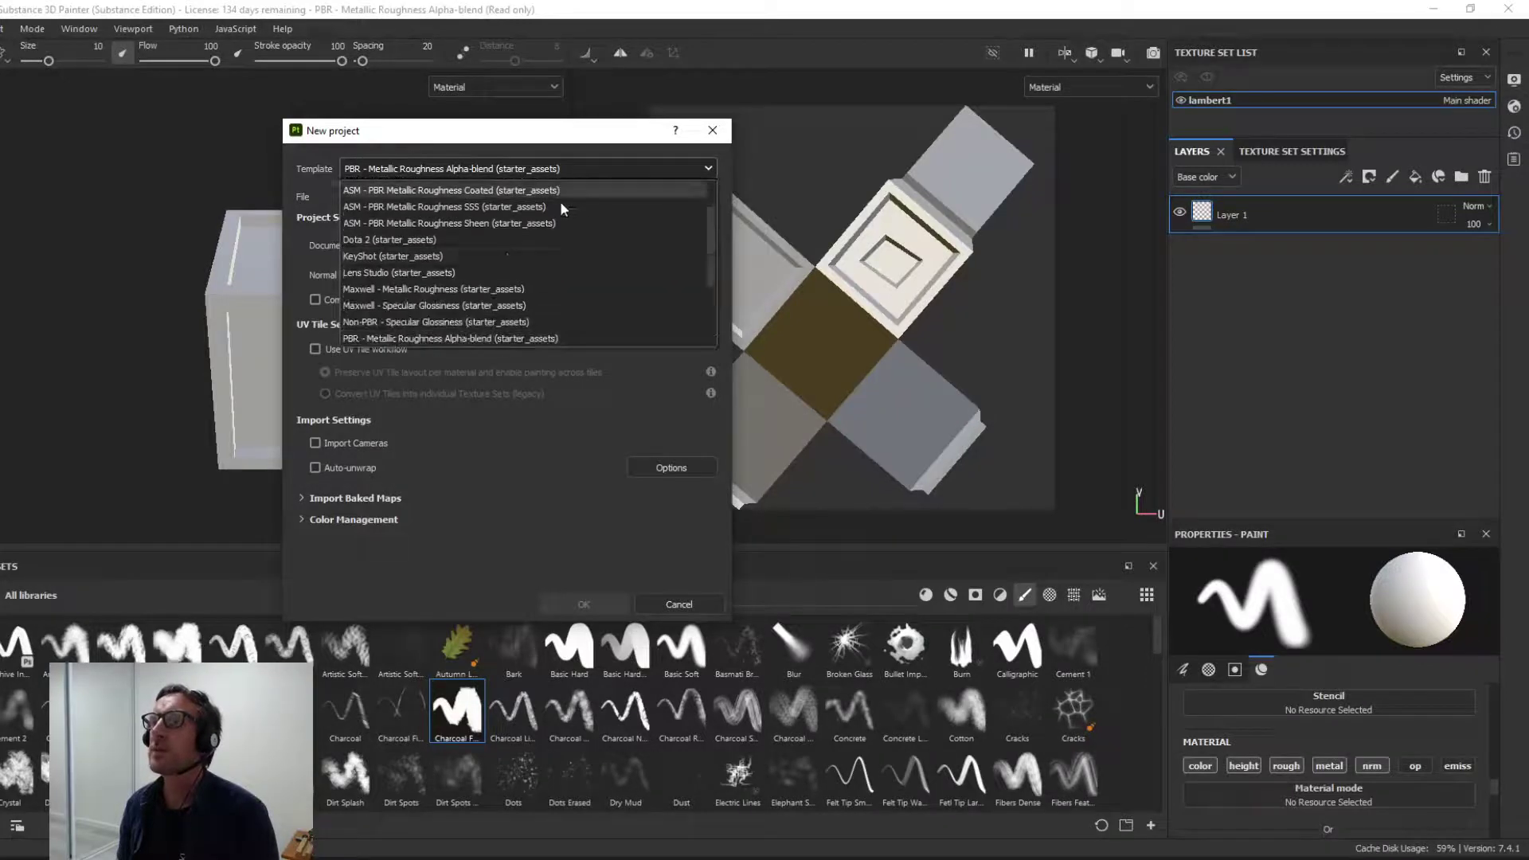
scroll(498, 255, down, 3)
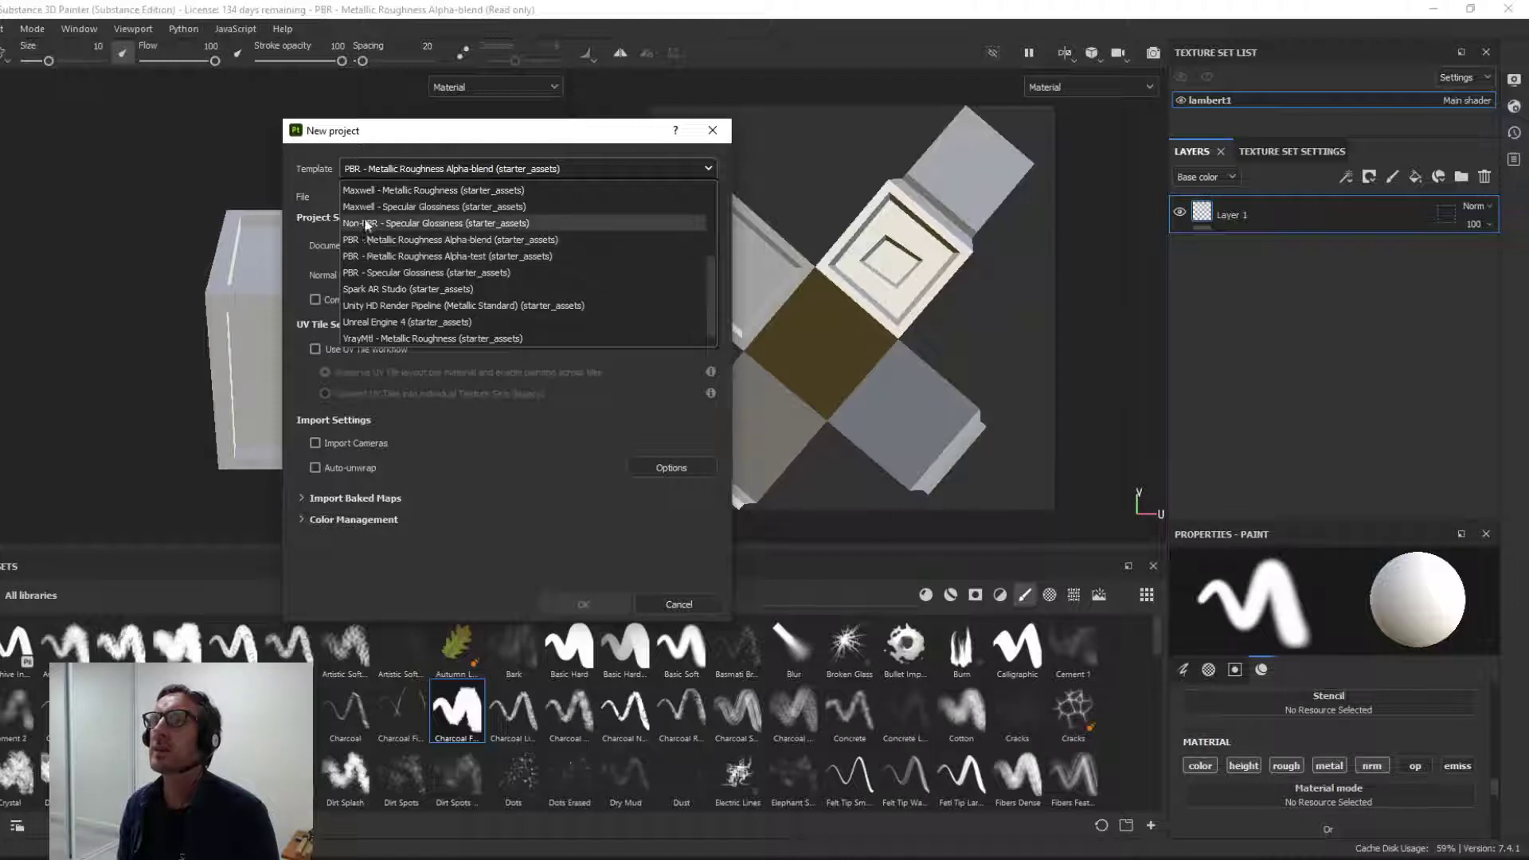
click(419, 241)
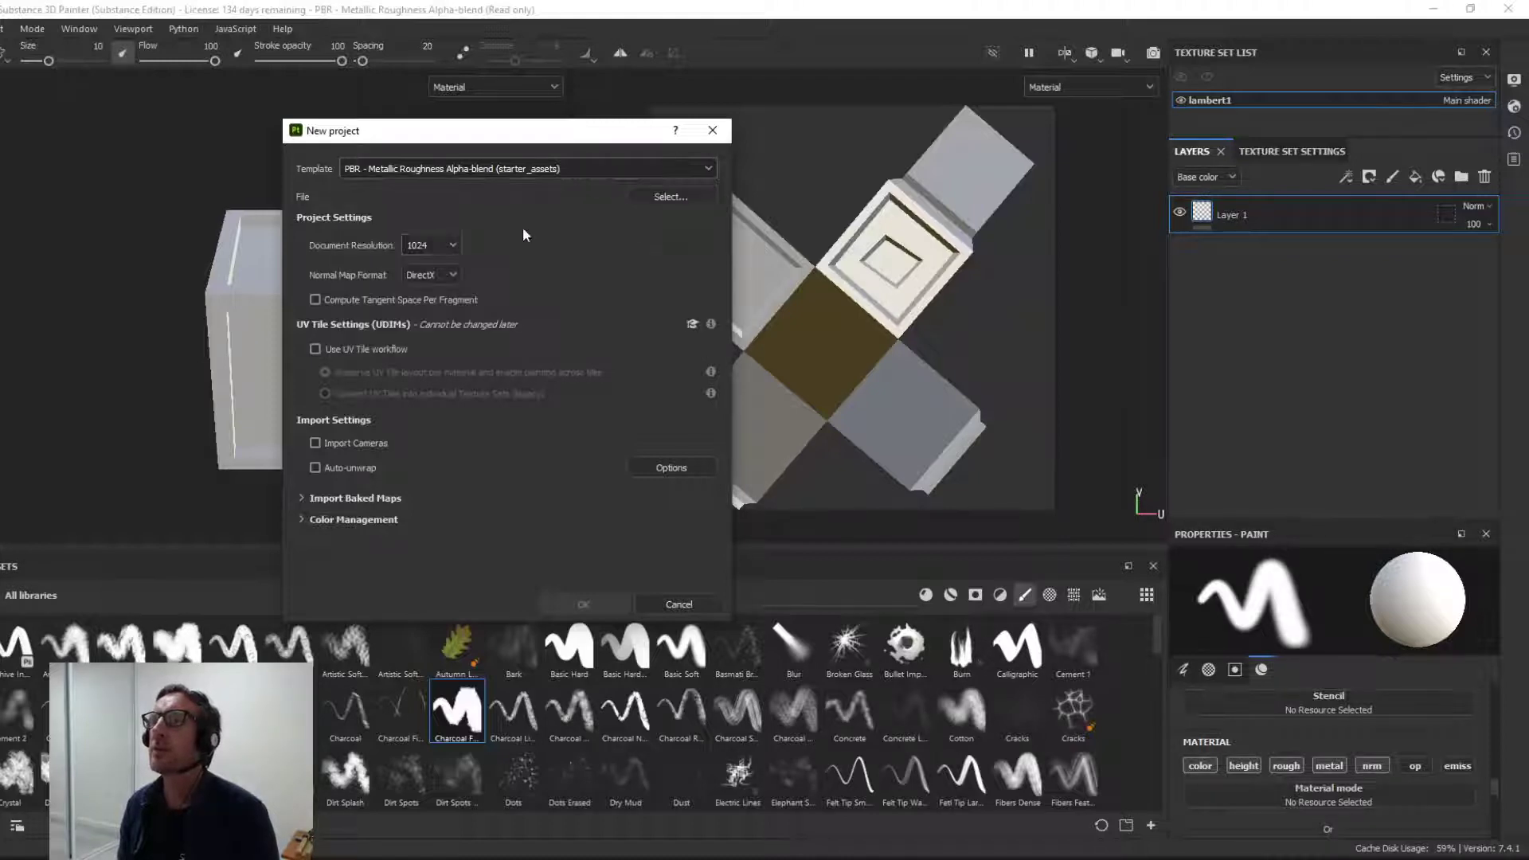
click(675, 196)
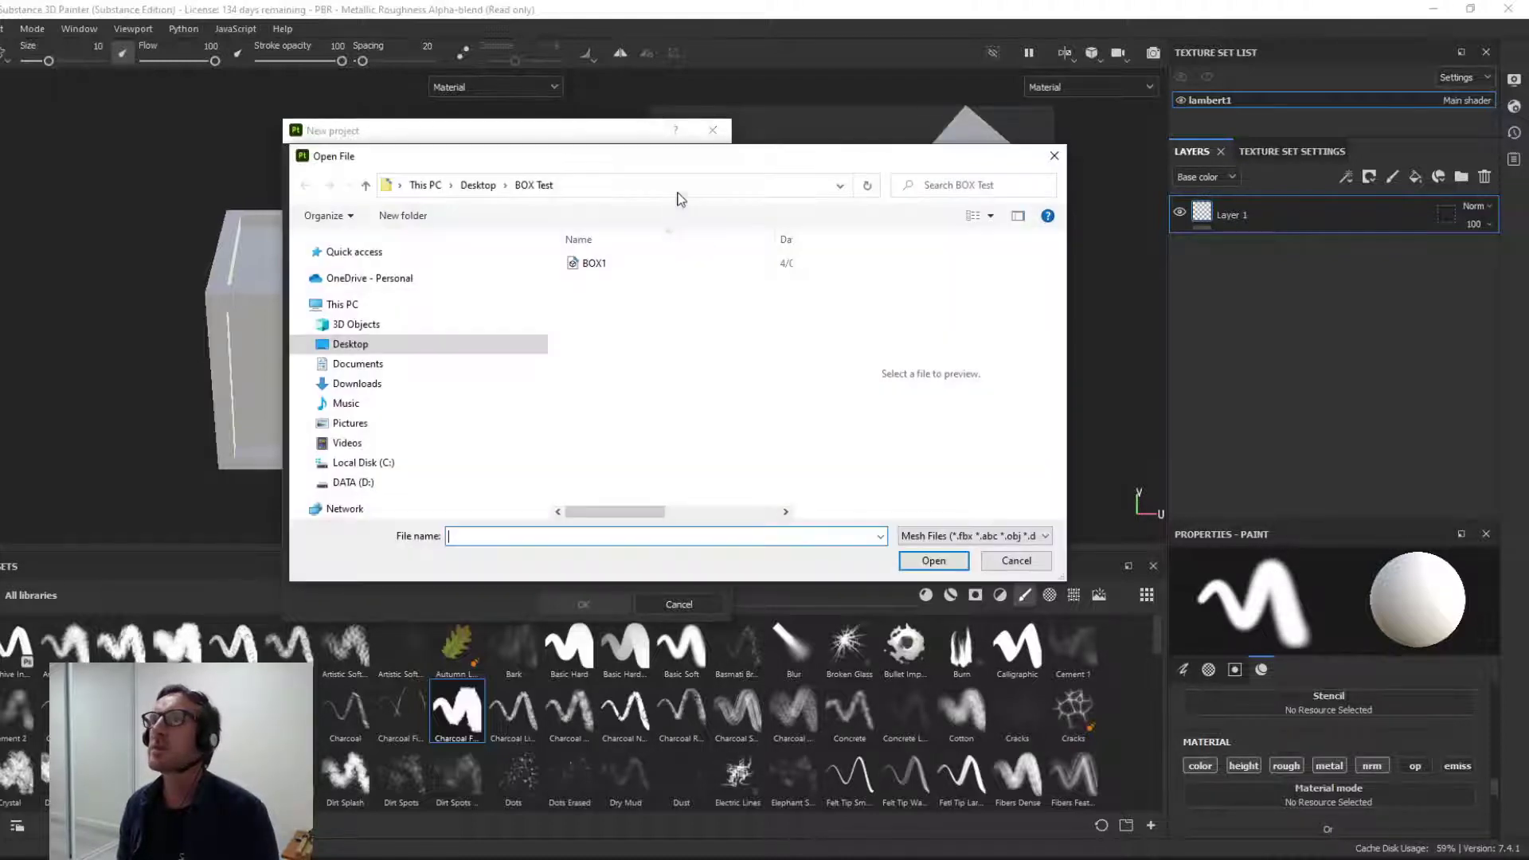
click(590, 263)
click(924, 560)
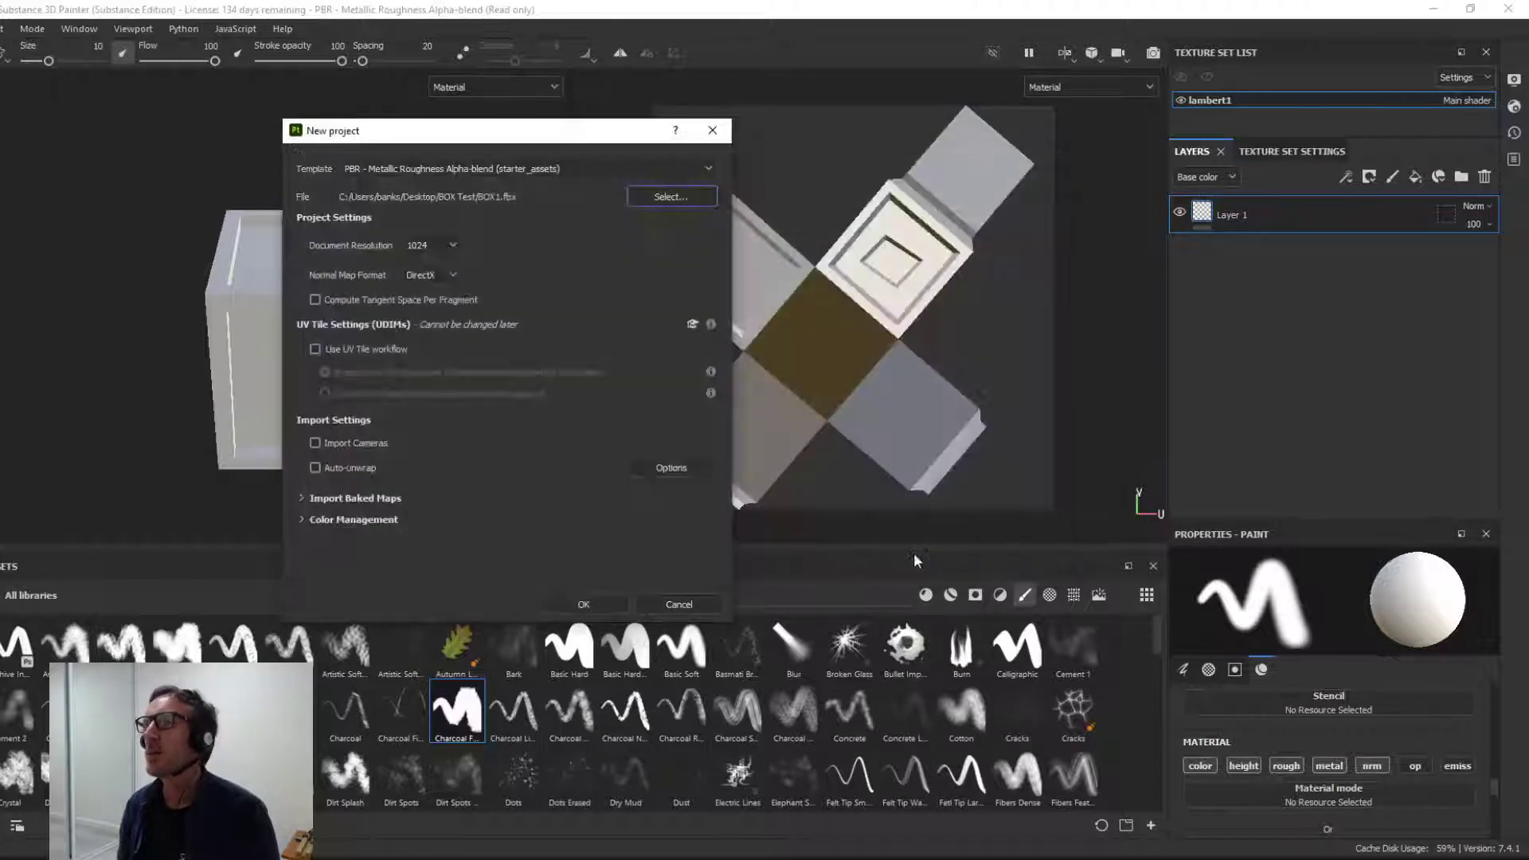
Step: Set document resolution to 2048 and confirm without saving the previous project
click(434, 245)
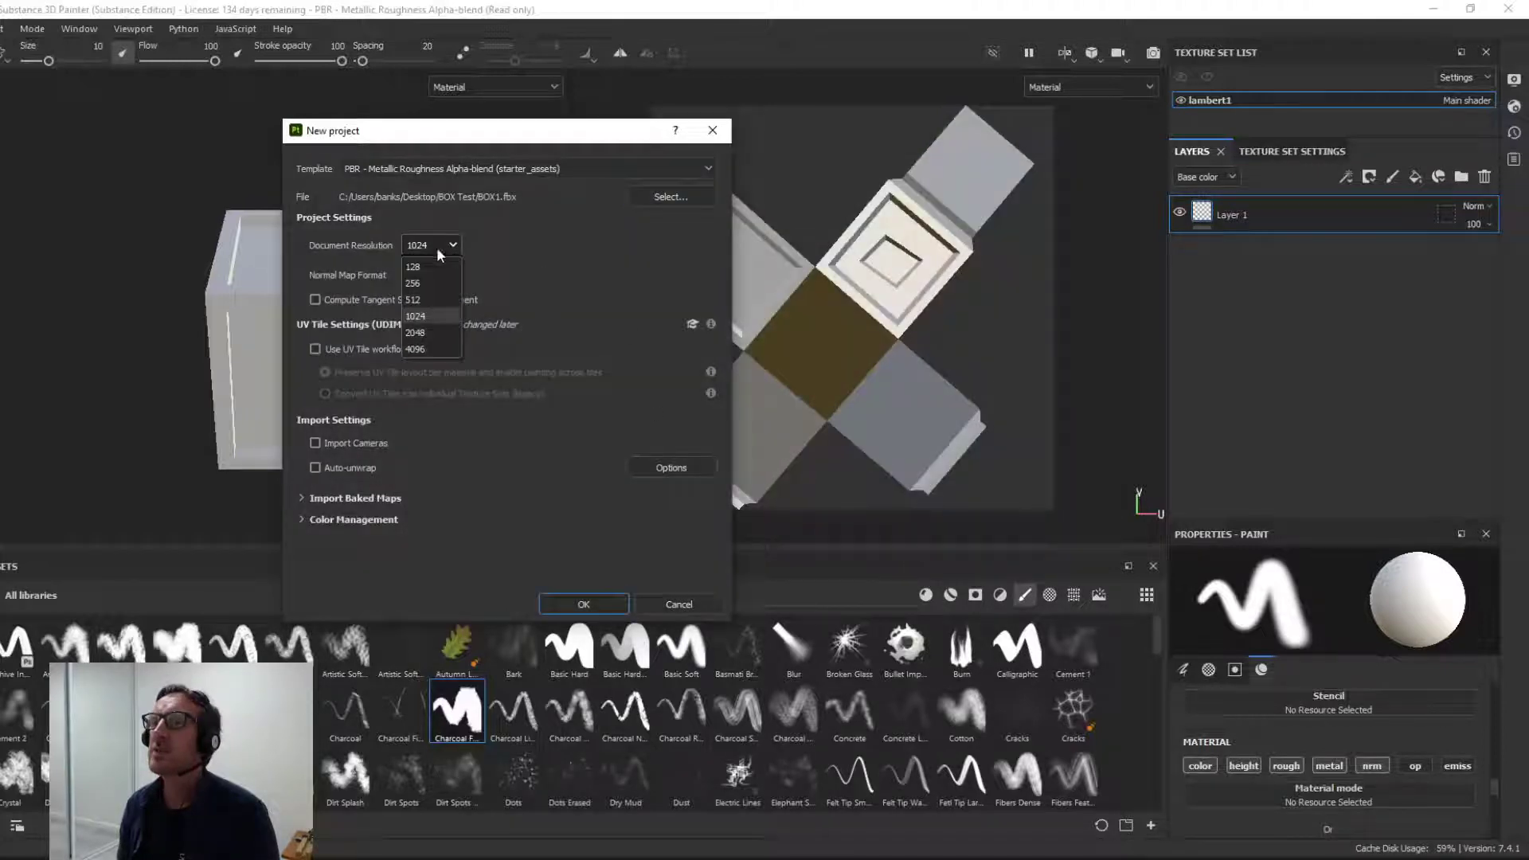
click(432, 334)
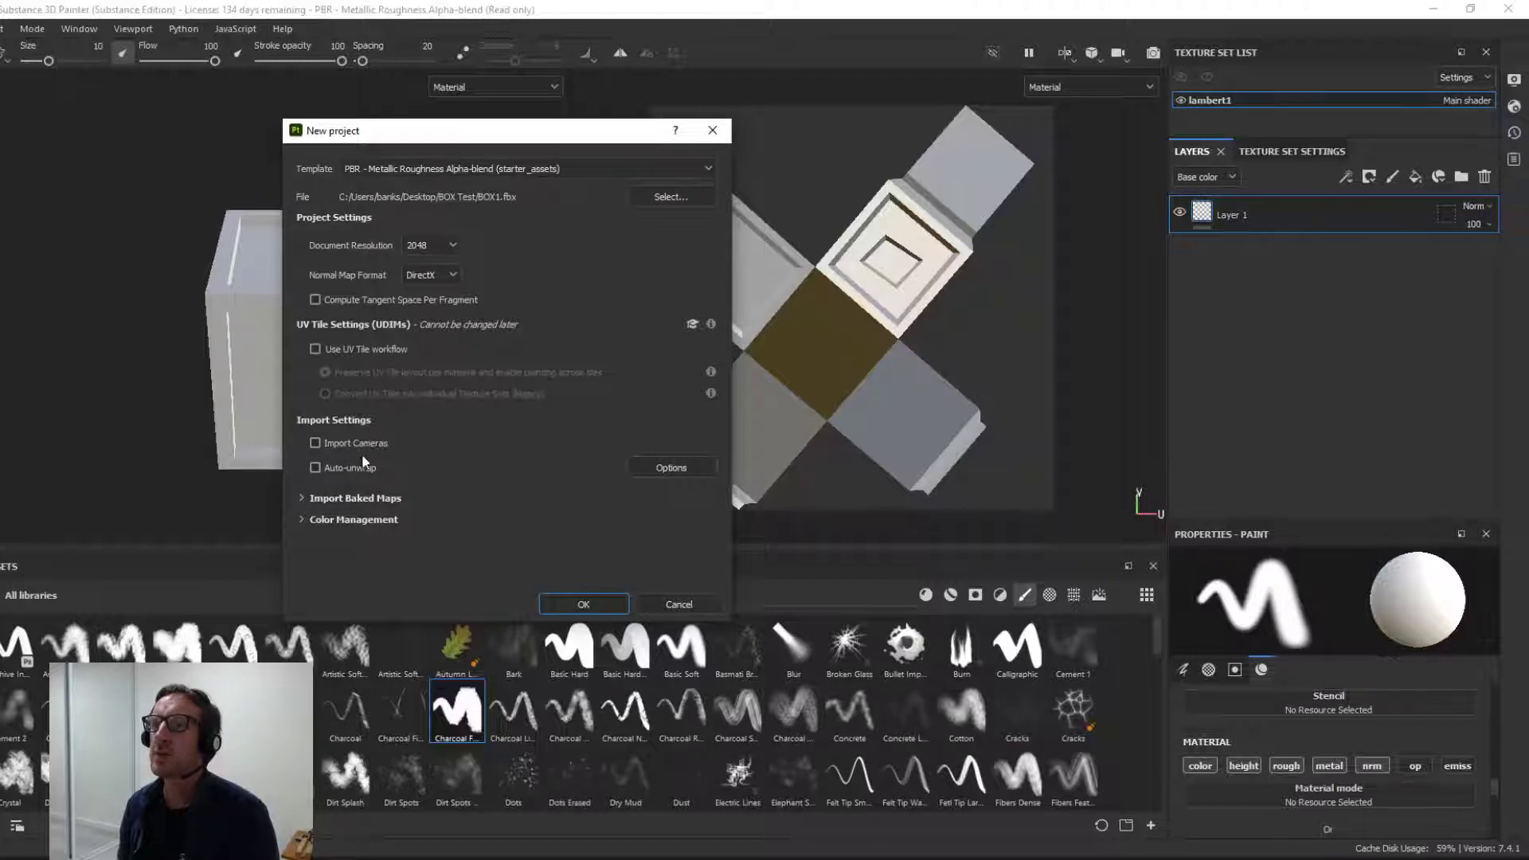
click(590, 601)
click(667, 453)
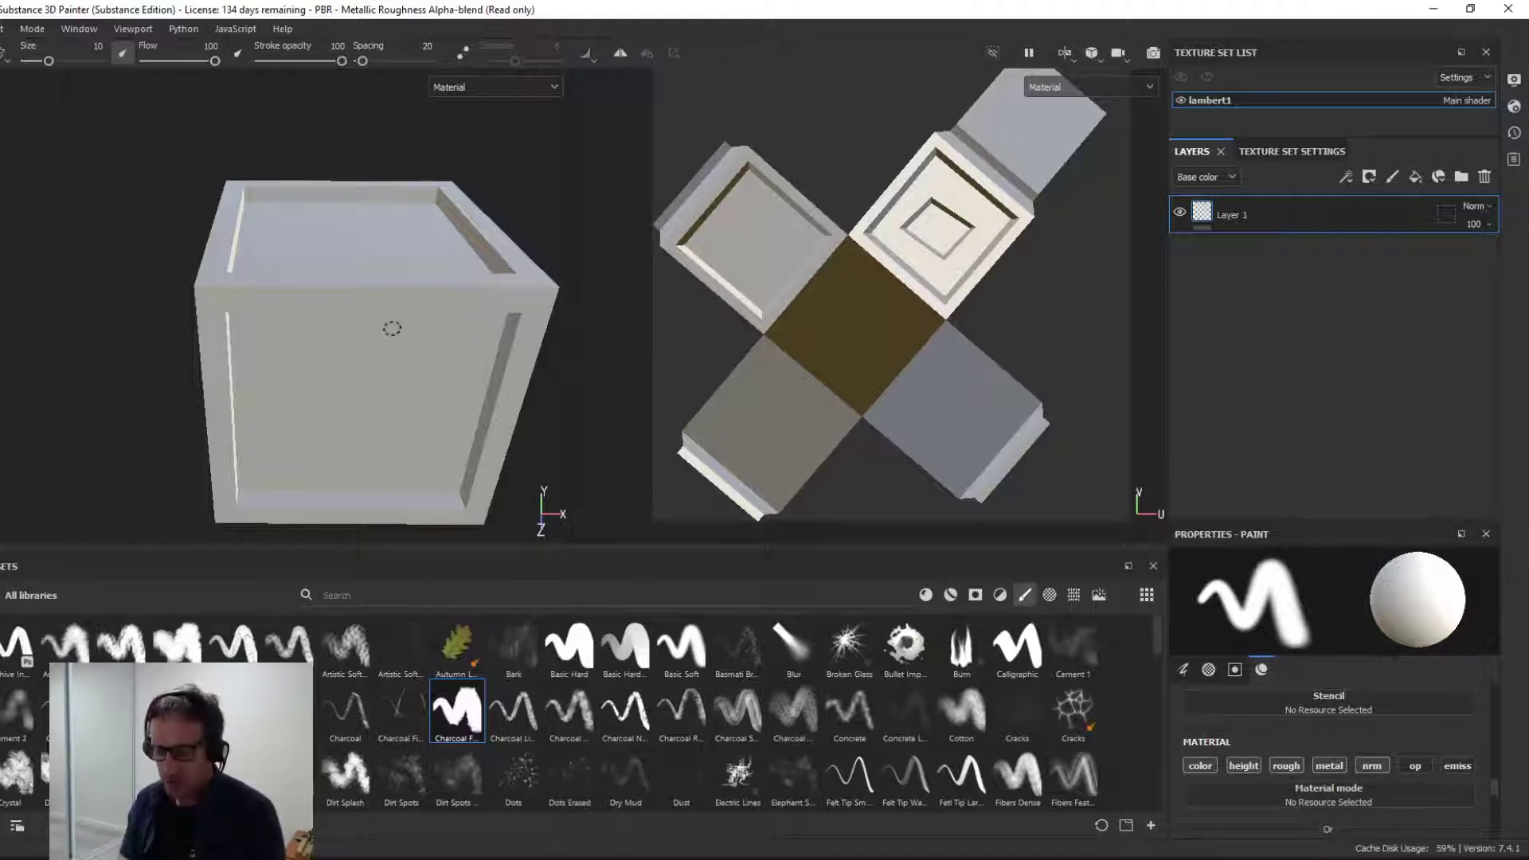
alt+drag(394, 329, 428, 408)
alt+drag(390, 337, 311, 351)
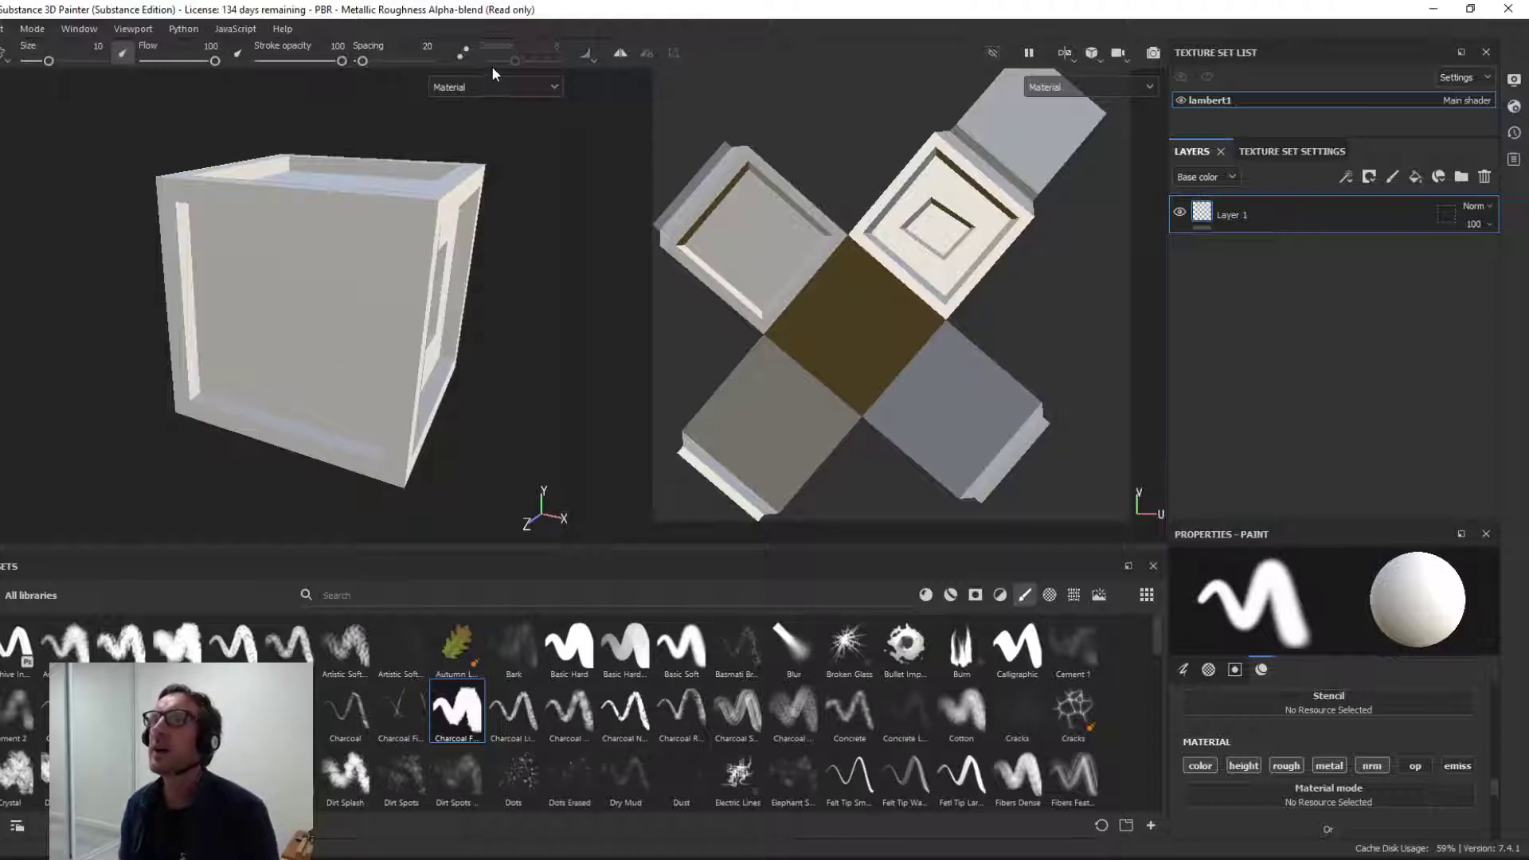
click(500, 87)
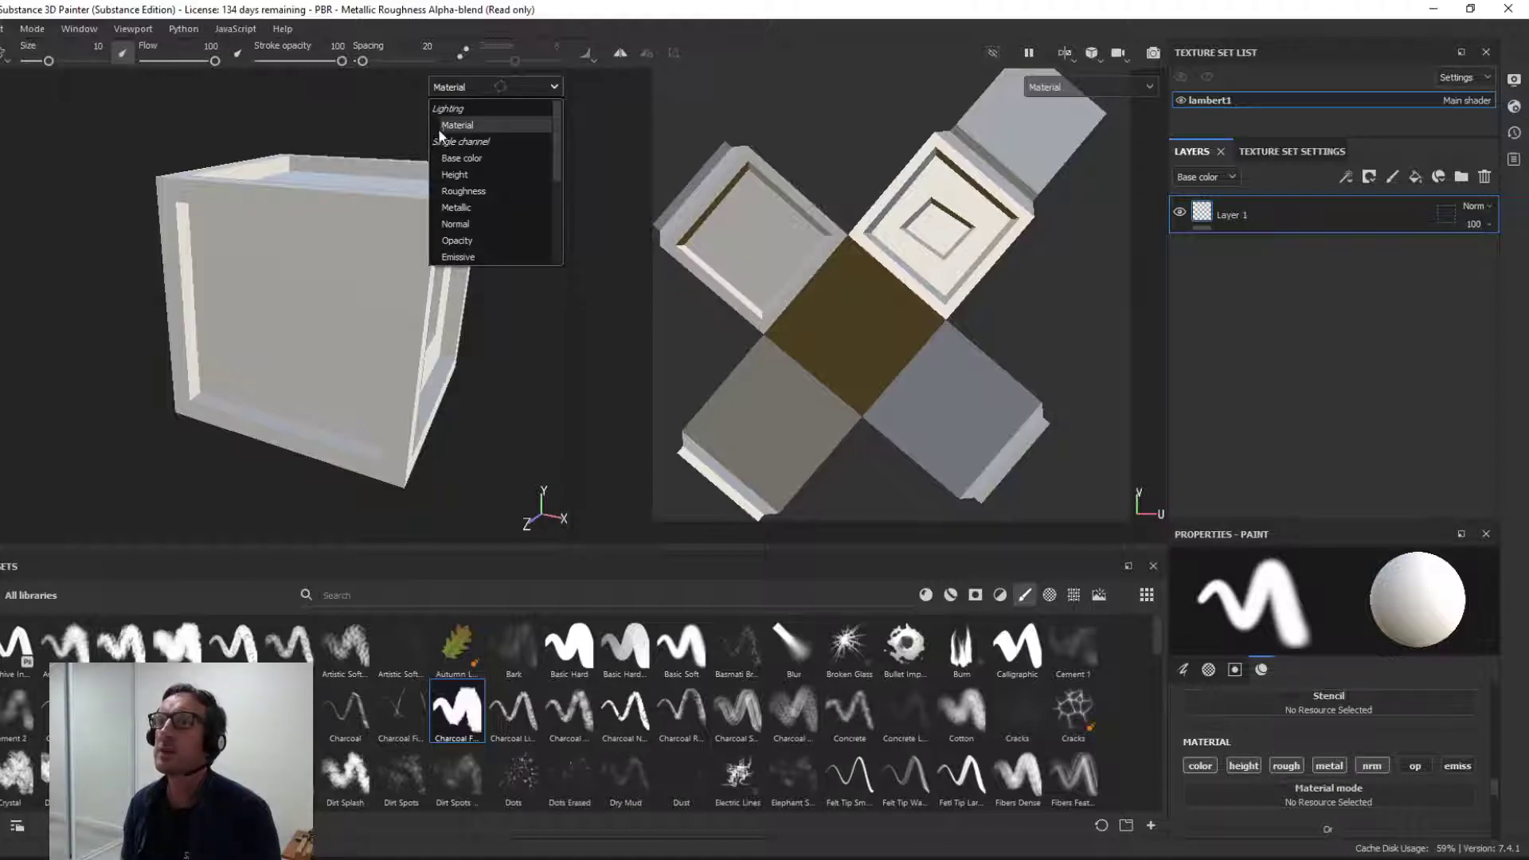
click(461, 157)
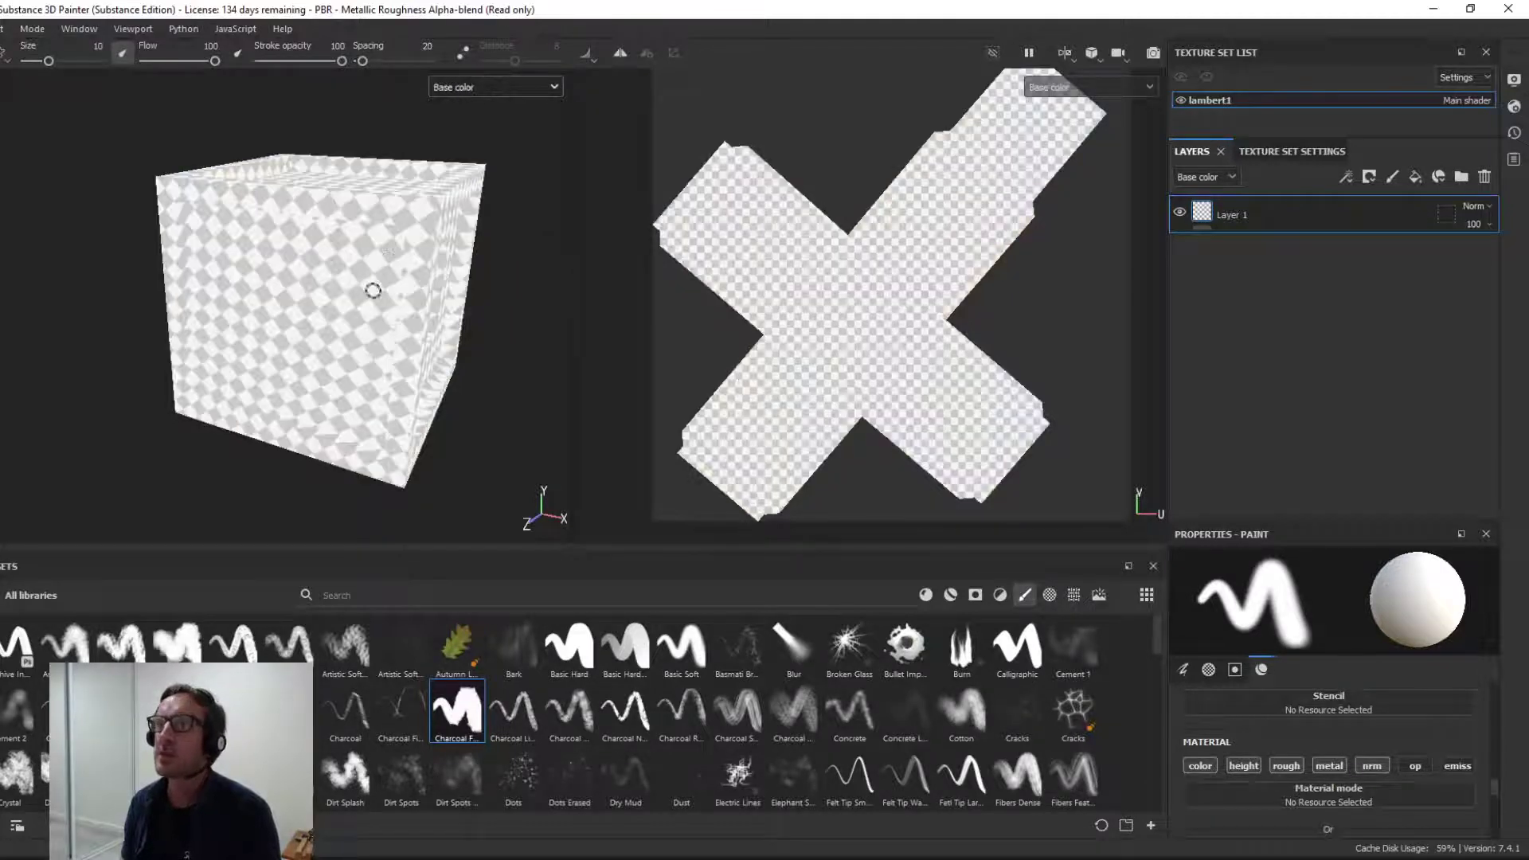
alt+drag(358, 316, 302, 262)
click(553, 86)
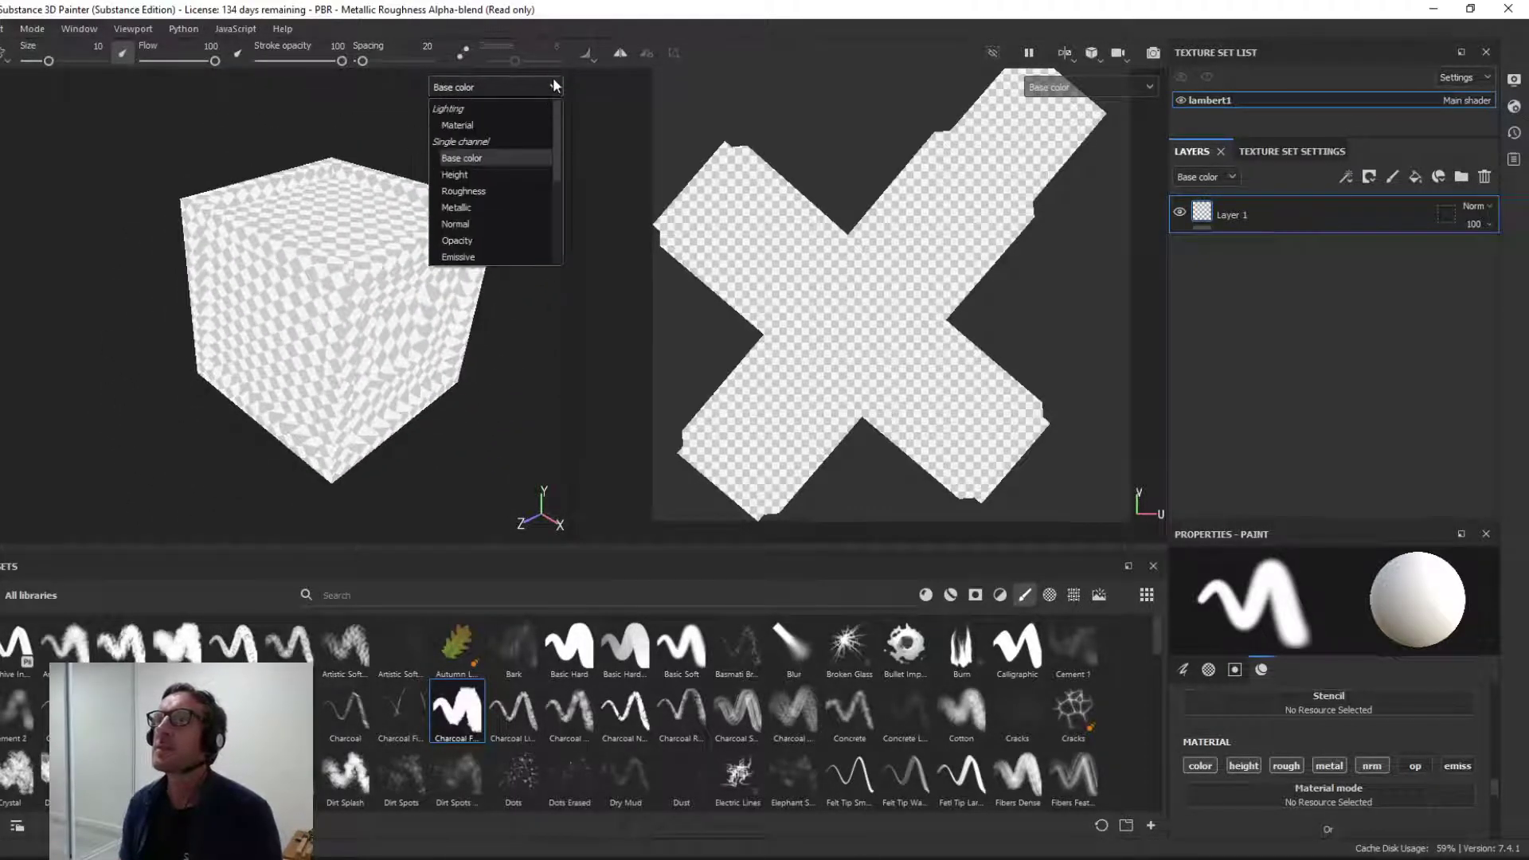
click(469, 125)
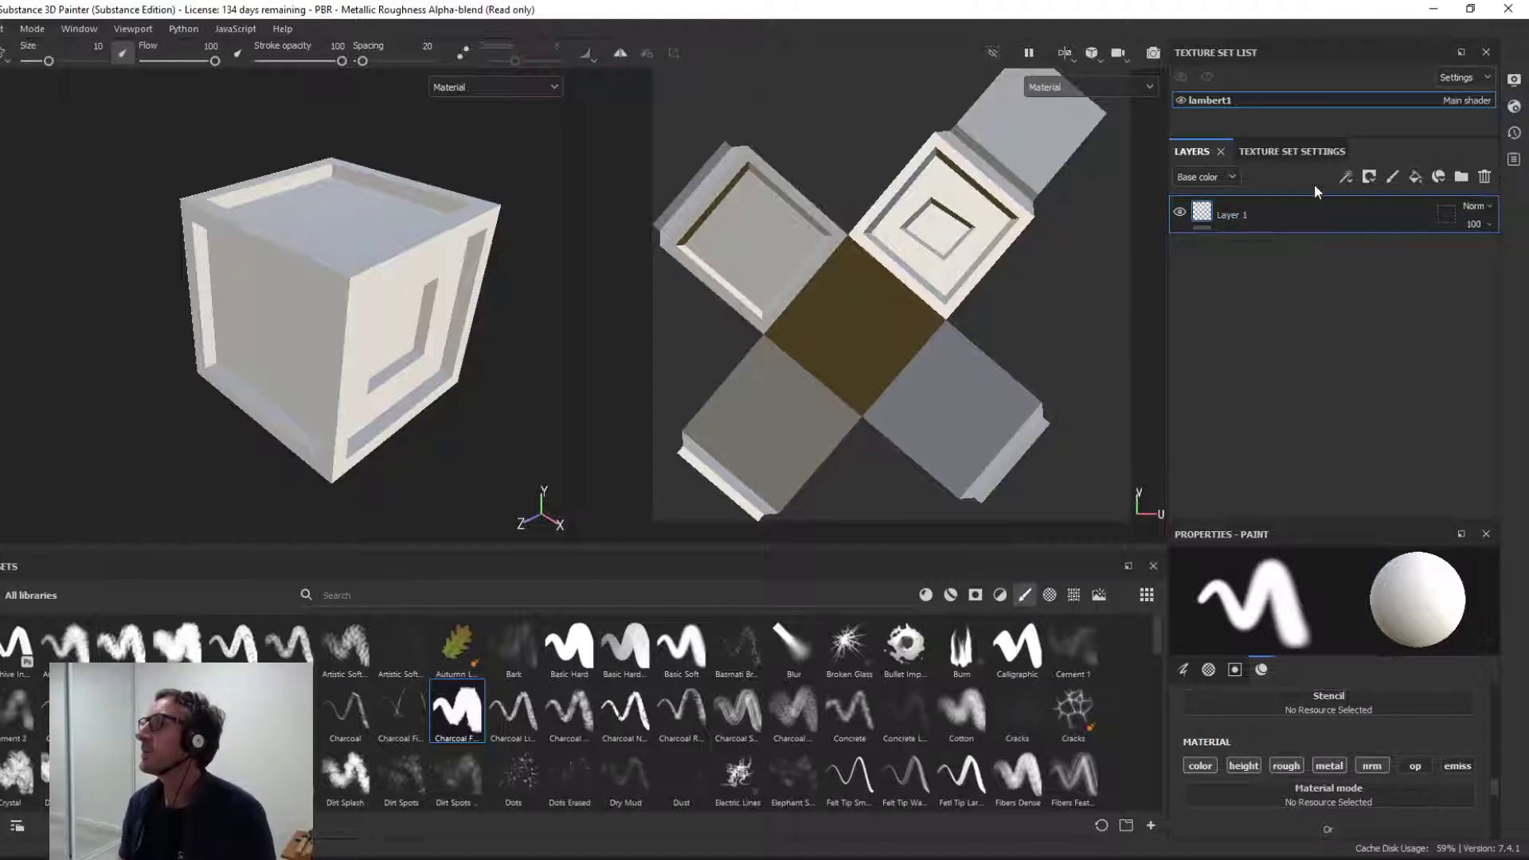
Step: In Texture Set Settings, re-add an Emissive channel (sRGB8) to the lambert1 texture set
click(1281, 150)
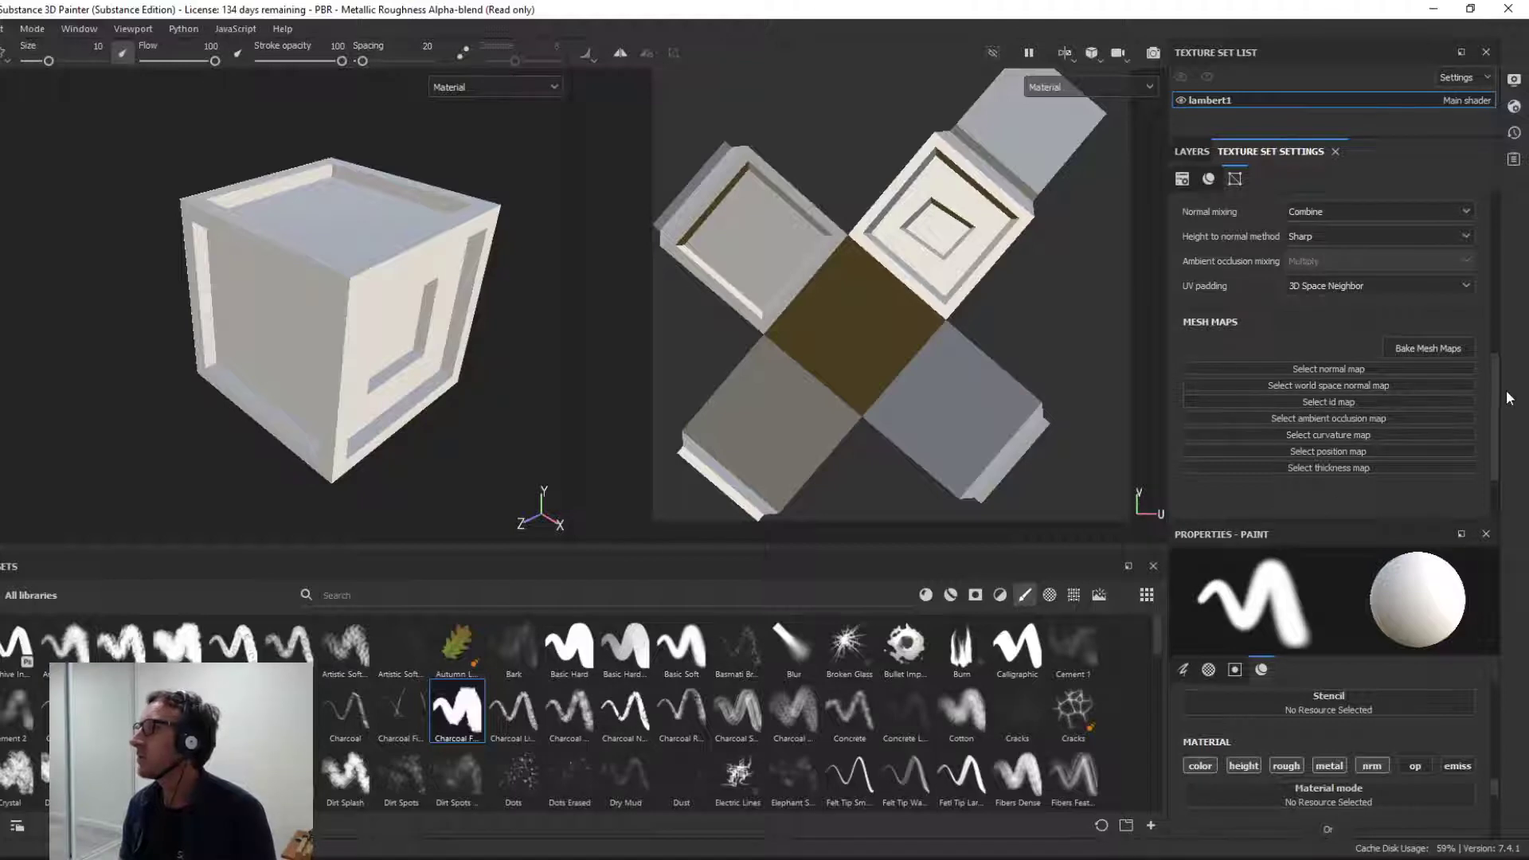
drag(1494, 397, 1499, 287)
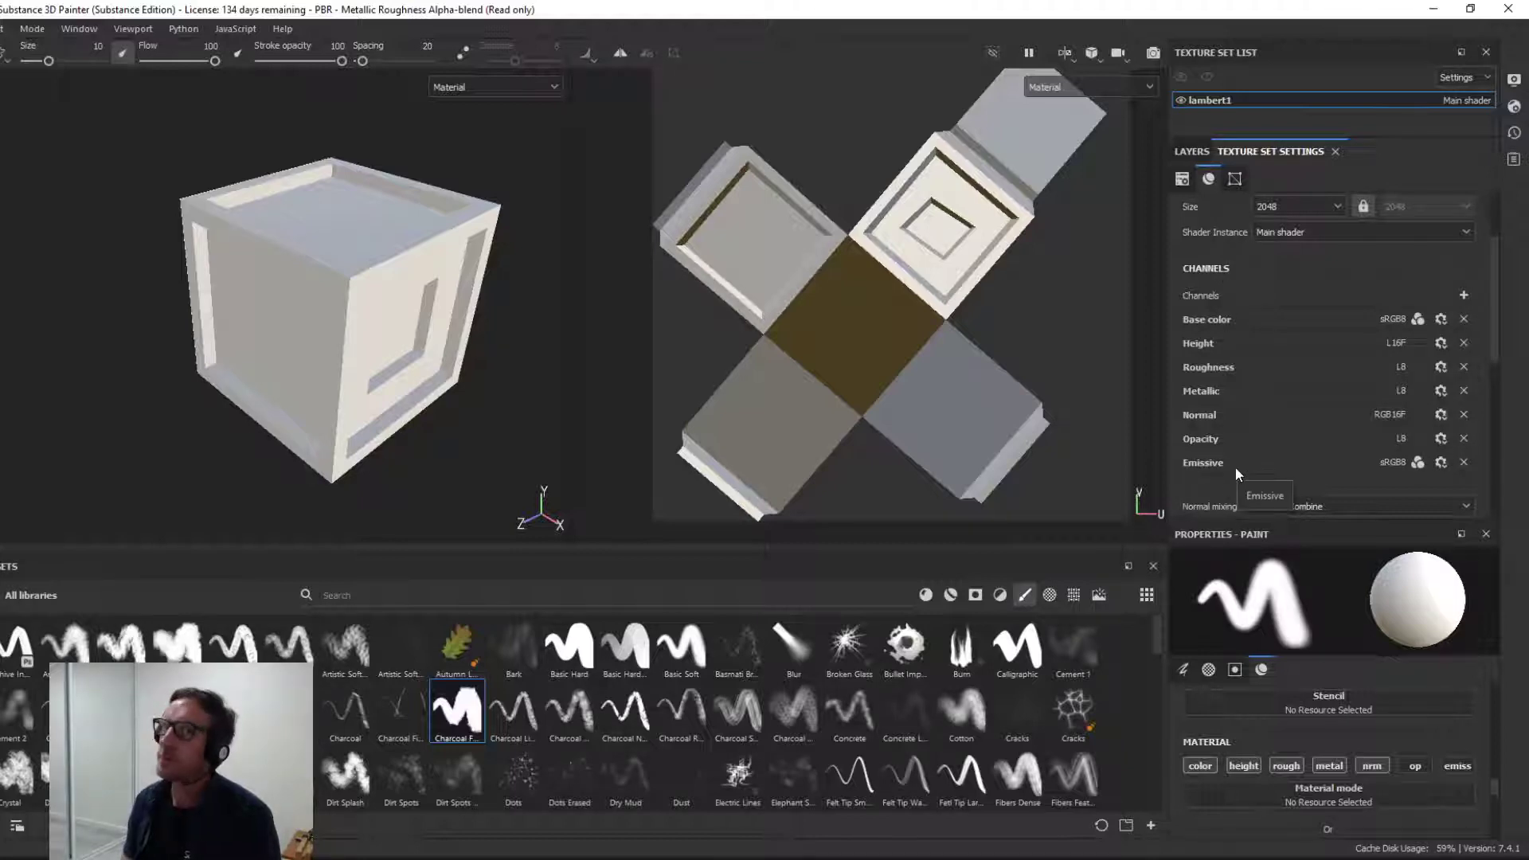
click(1463, 462)
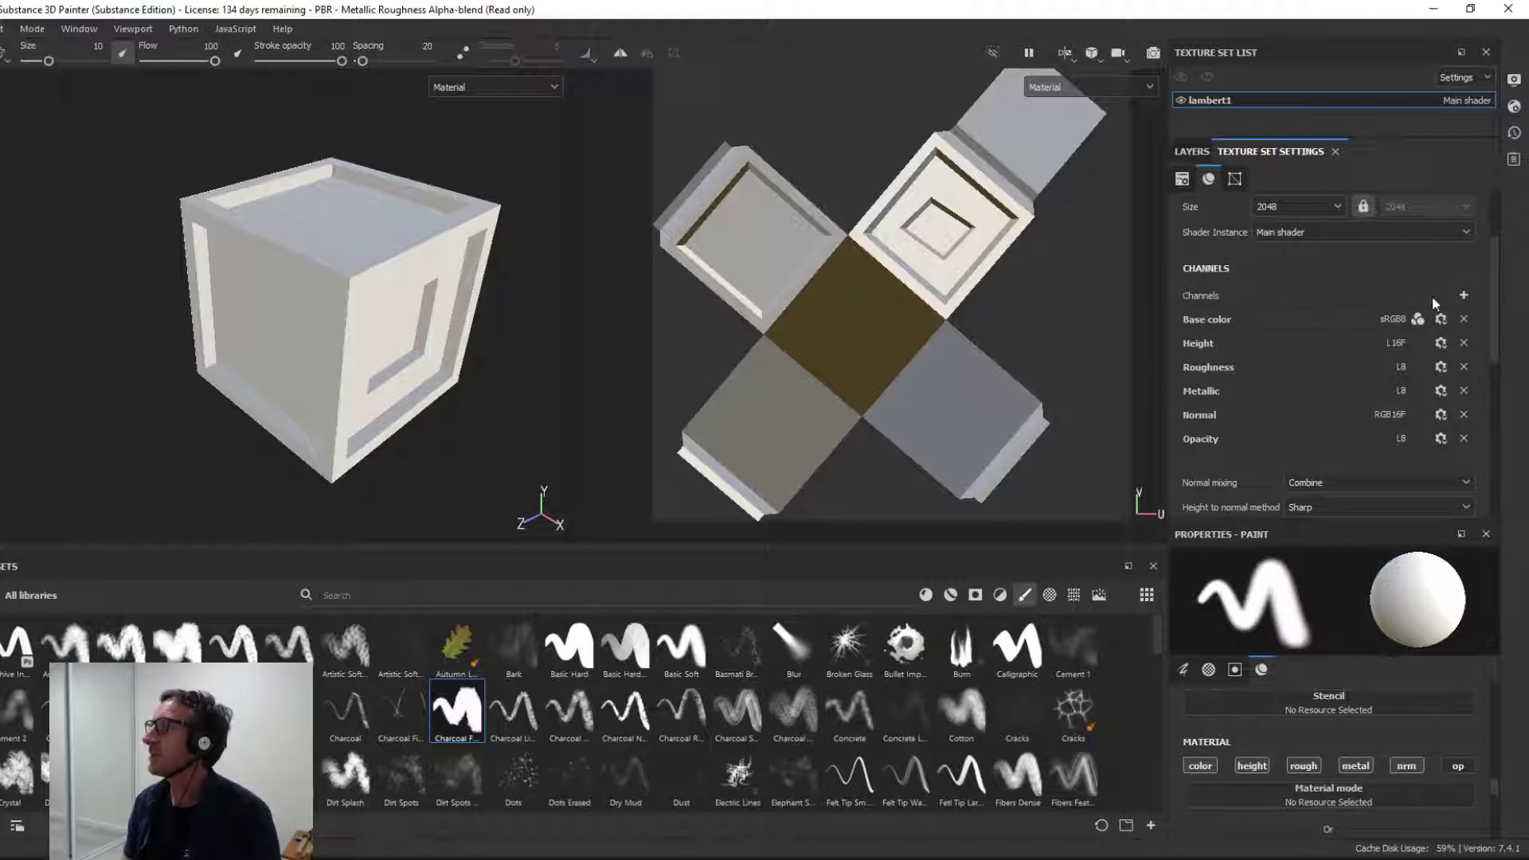
click(1463, 296)
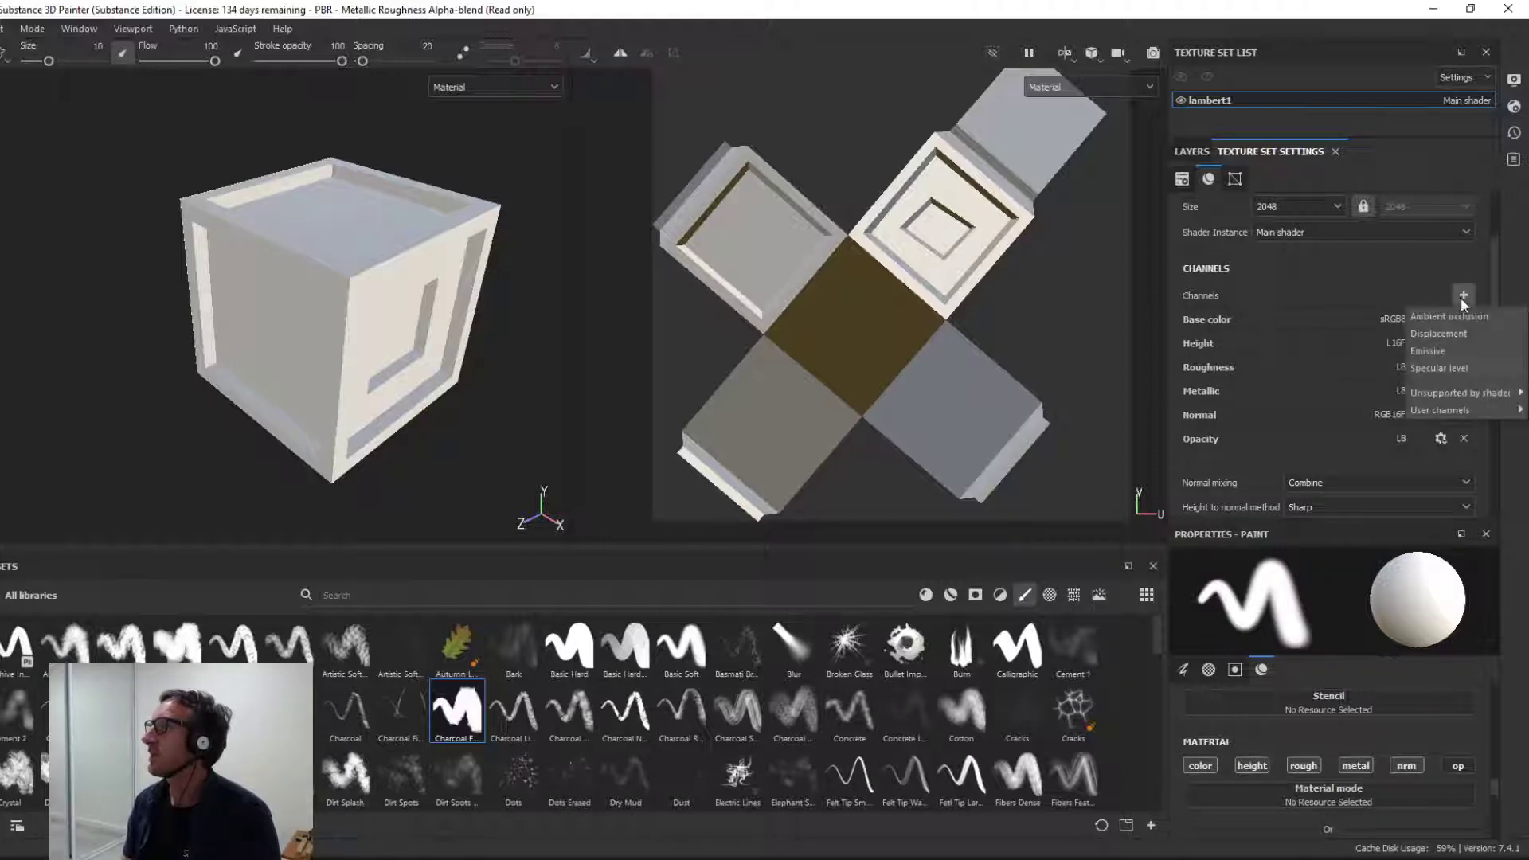
click(1442, 350)
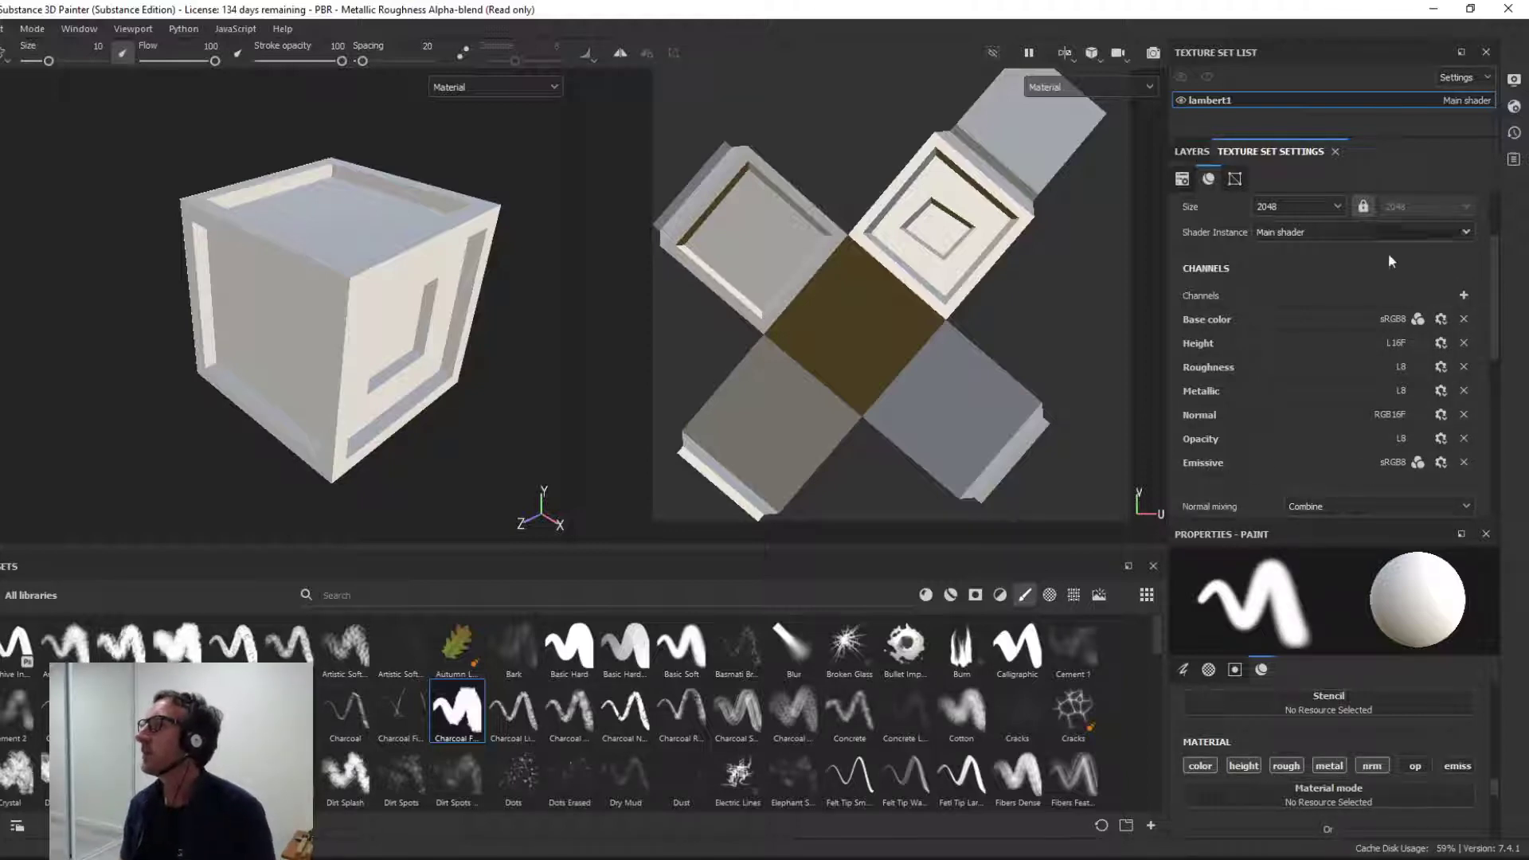
drag(1494, 333, 1487, 446)
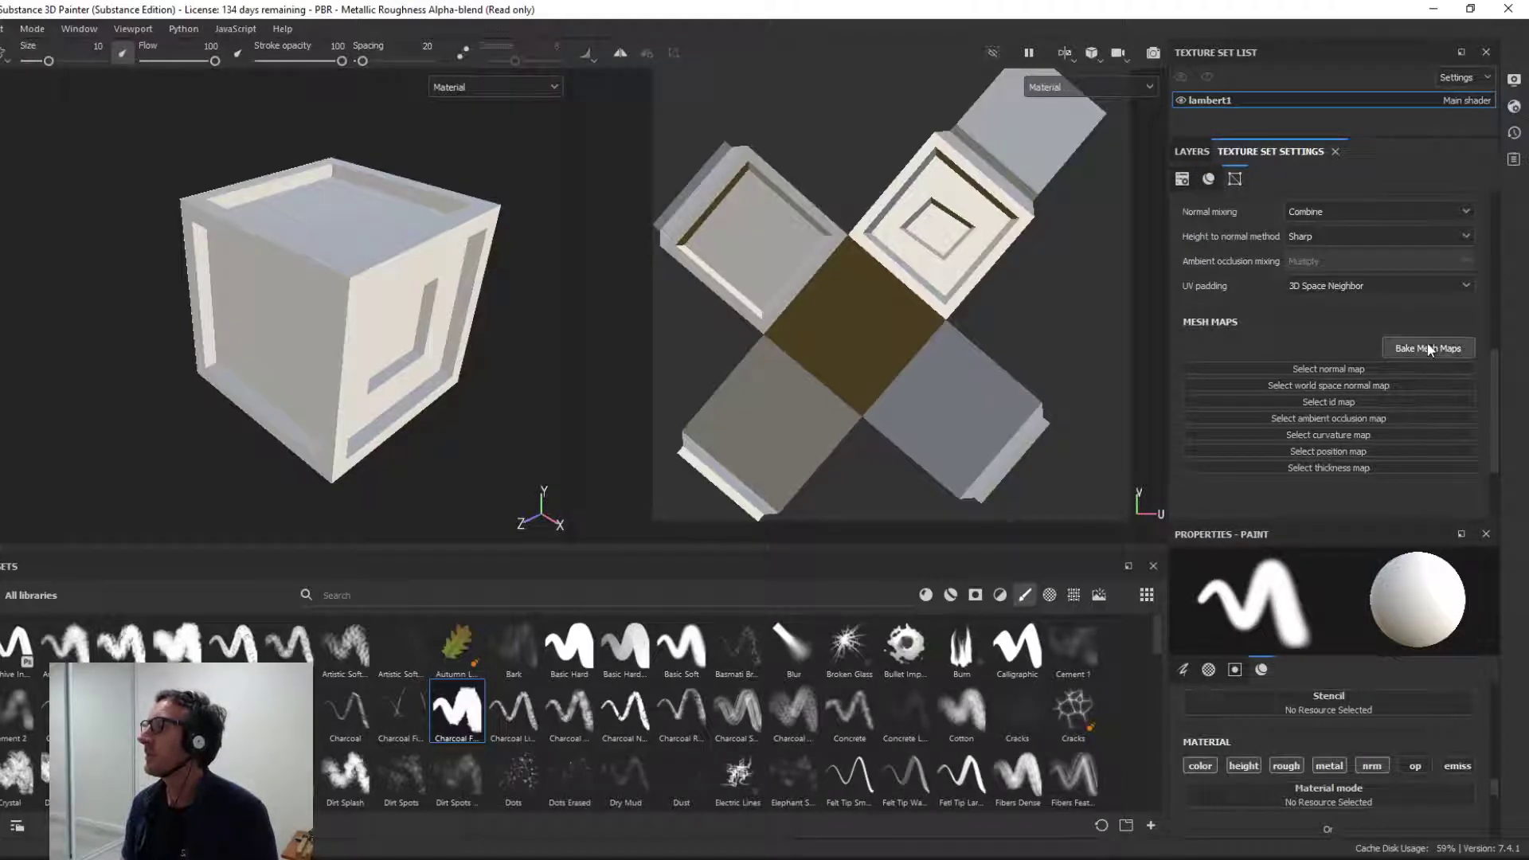
Step: Bake all six lambert1 mesh maps at 2048 output size
click(1429, 349)
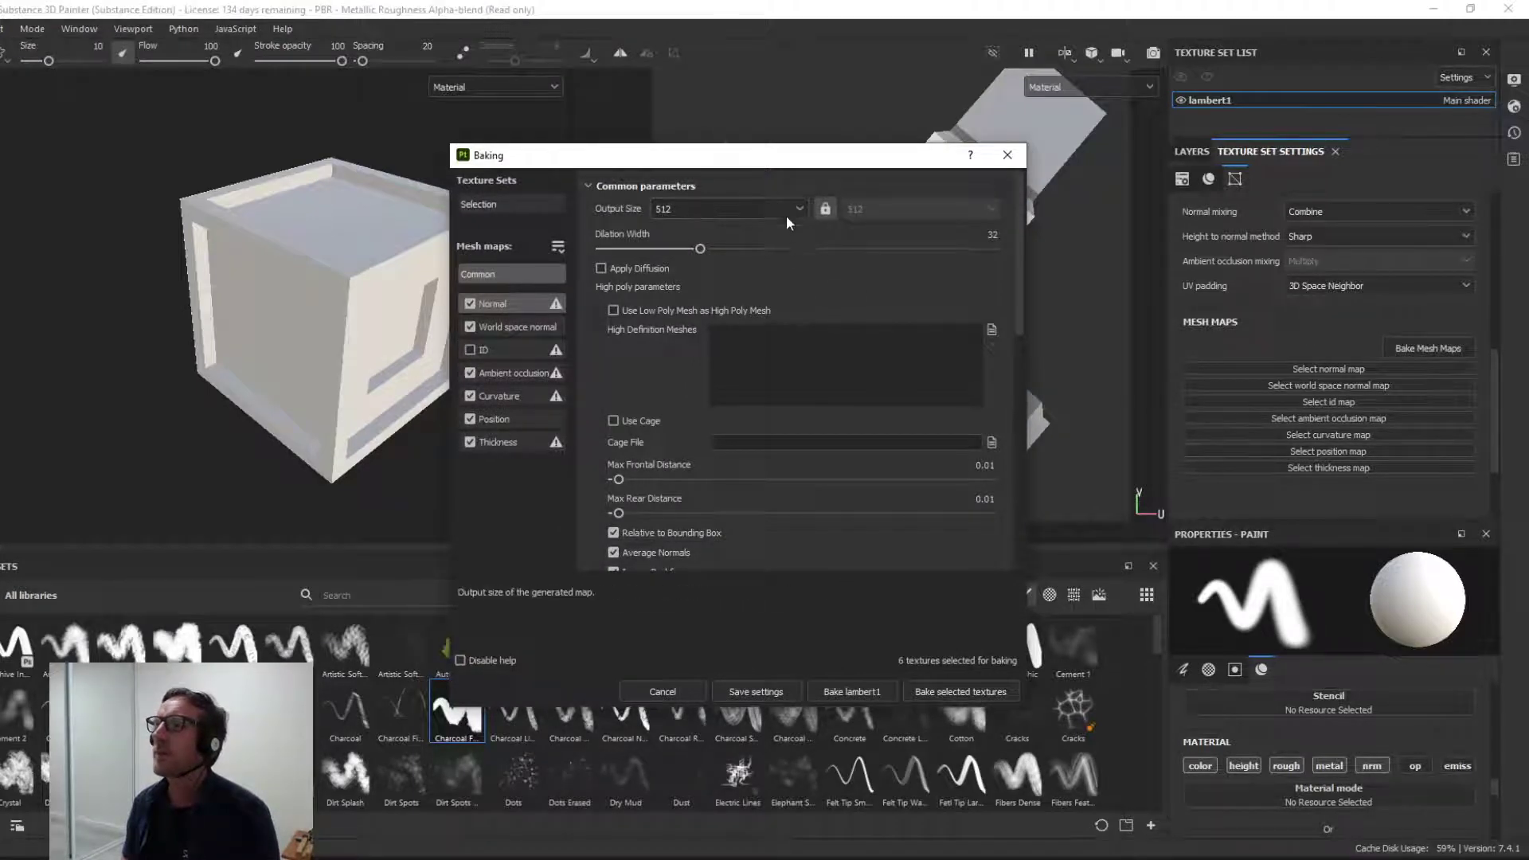
click(705, 209)
click(669, 329)
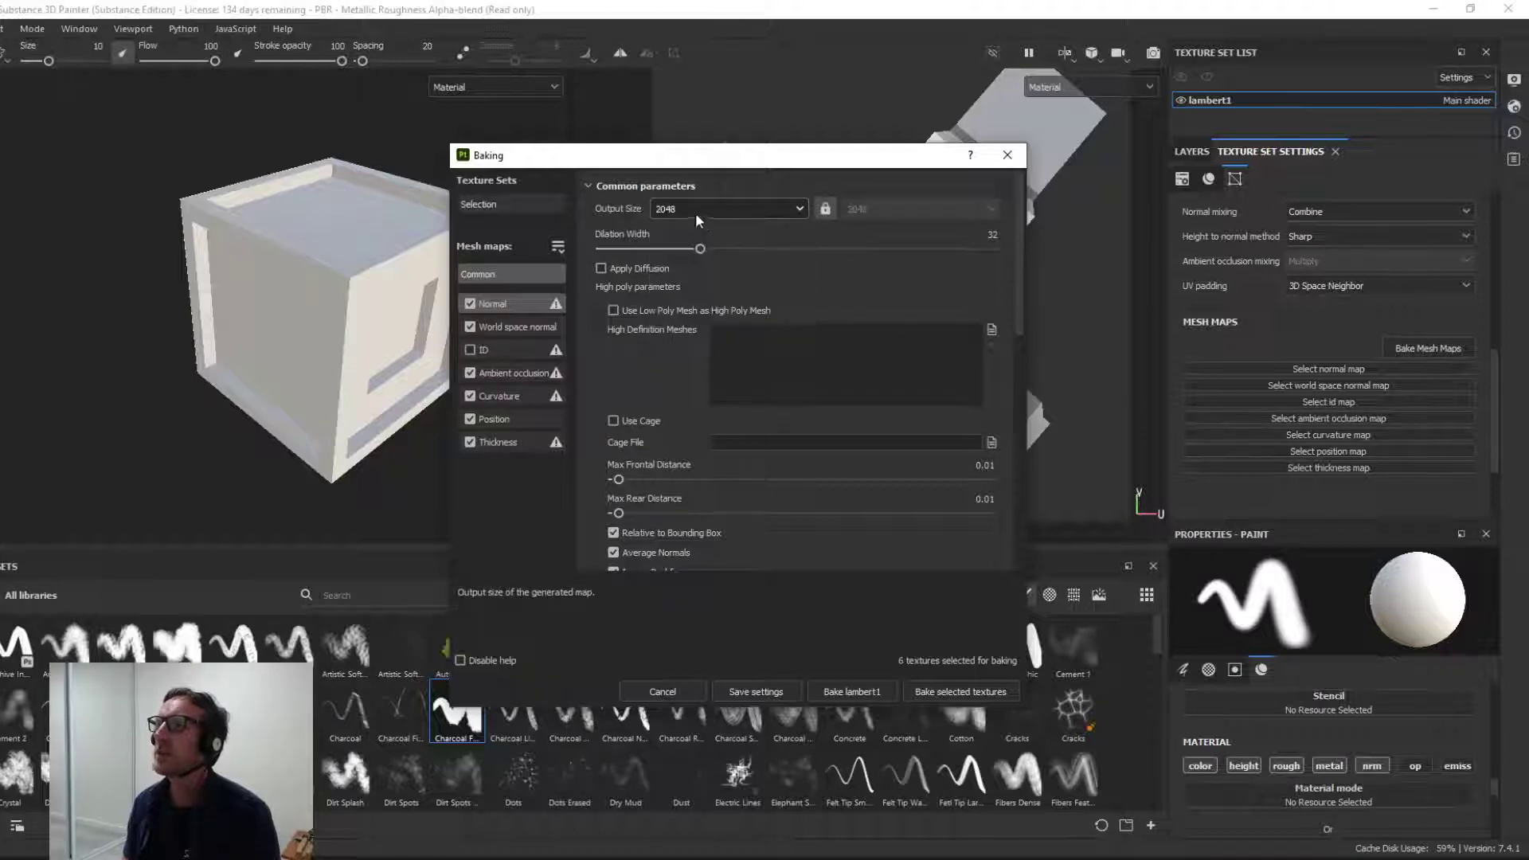
click(950, 690)
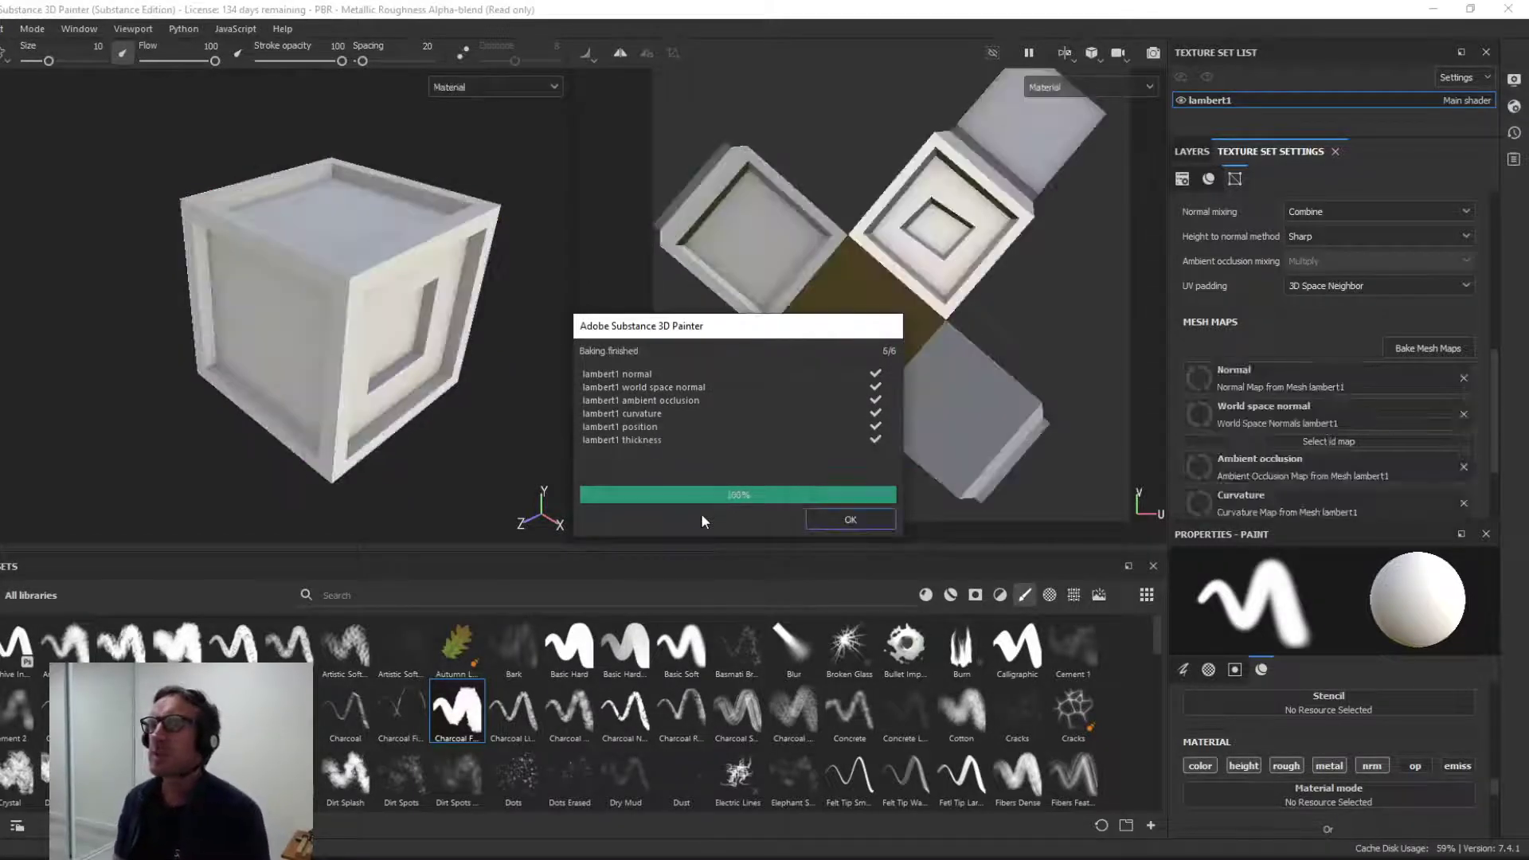
click(849, 519)
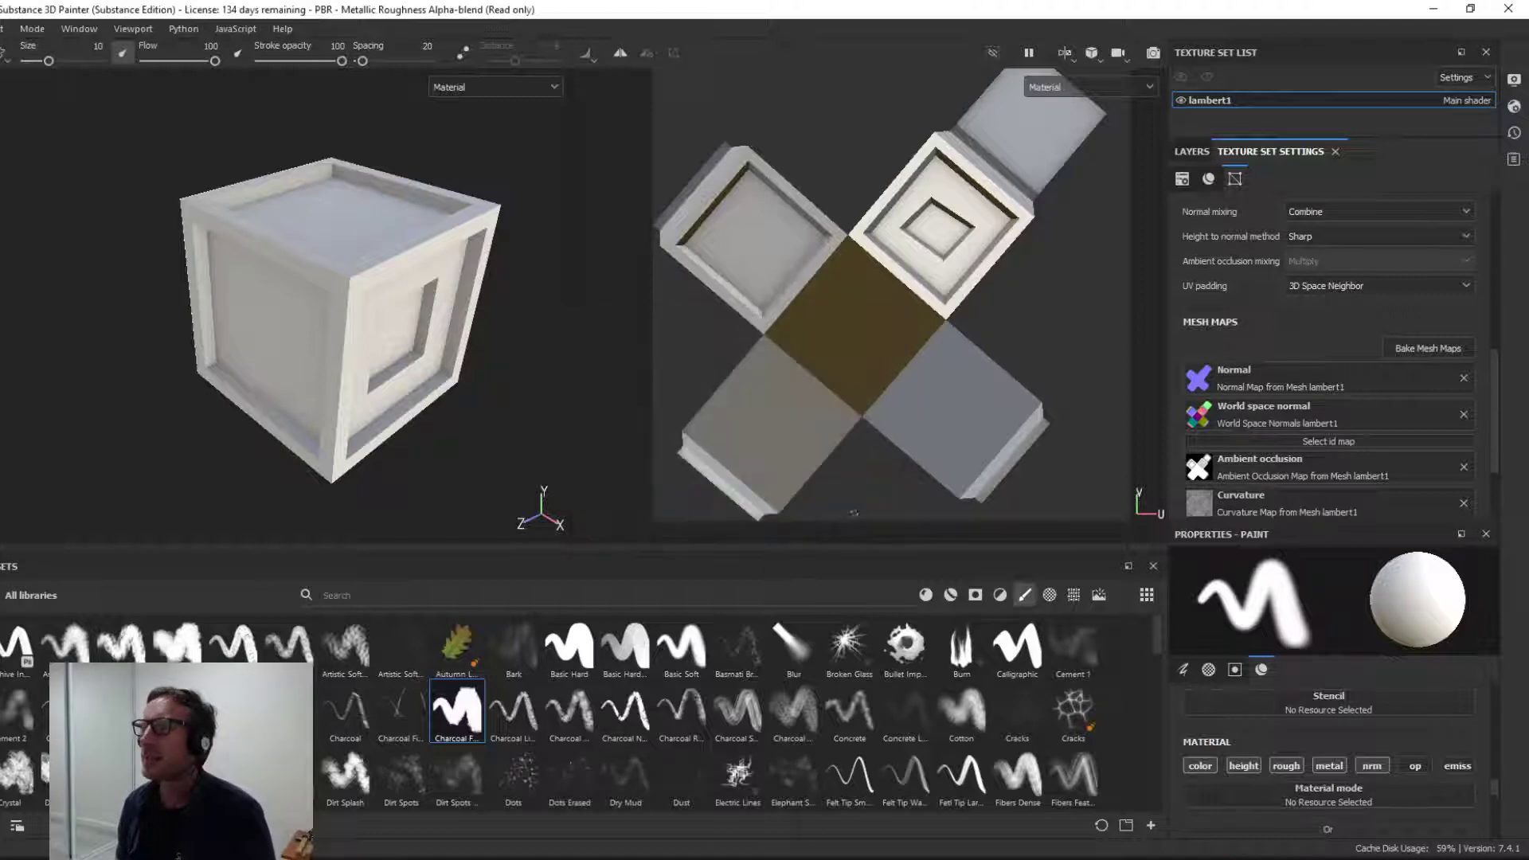
click(1192, 151)
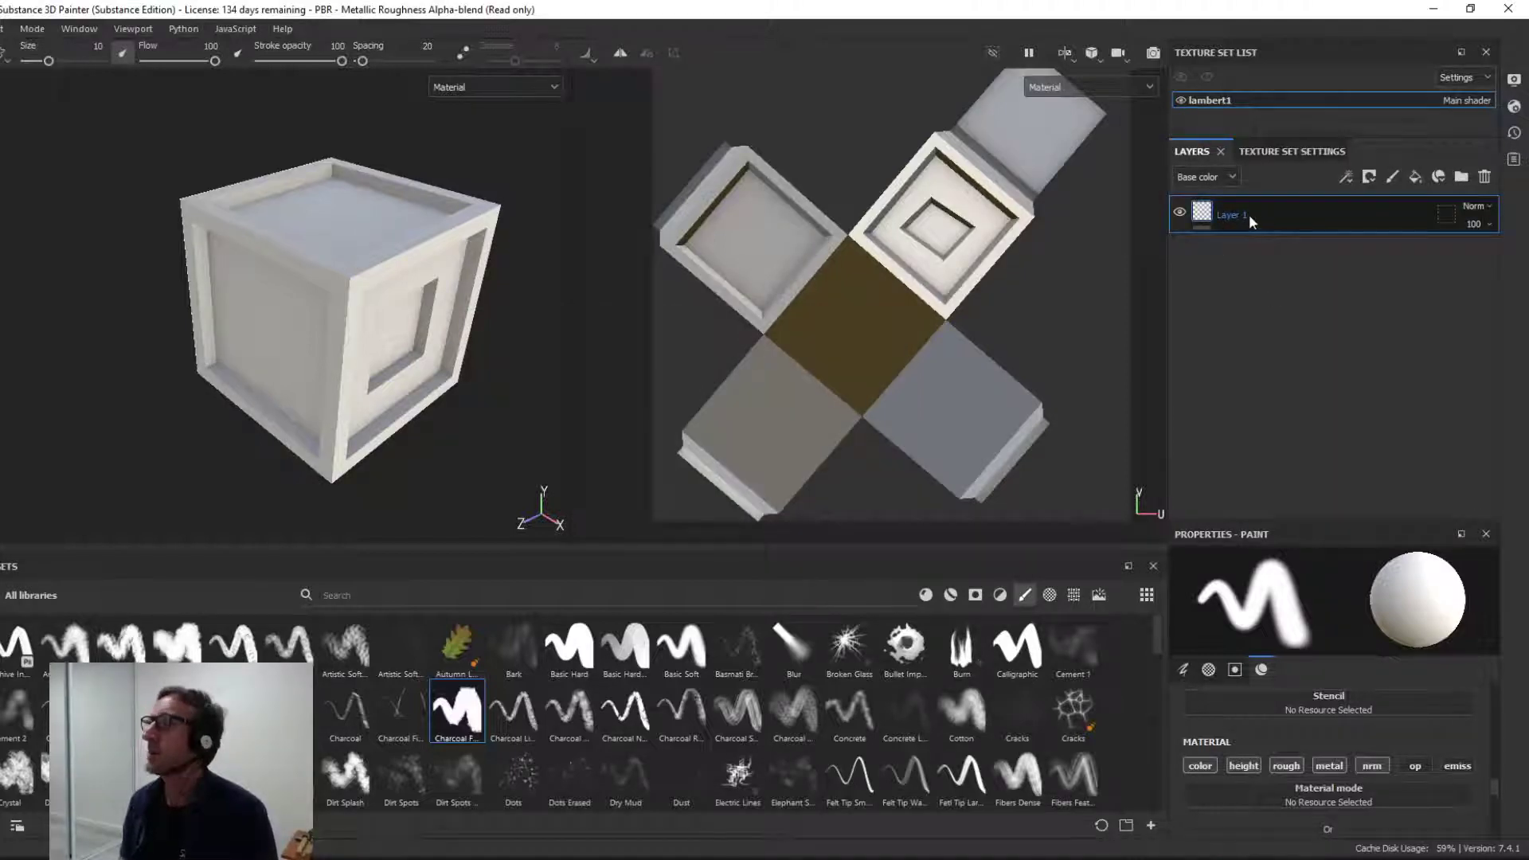
Step: Filter the Assets shelf to materials and drag Steel Tank Painted onto the crate
click(926, 595)
click(951, 595)
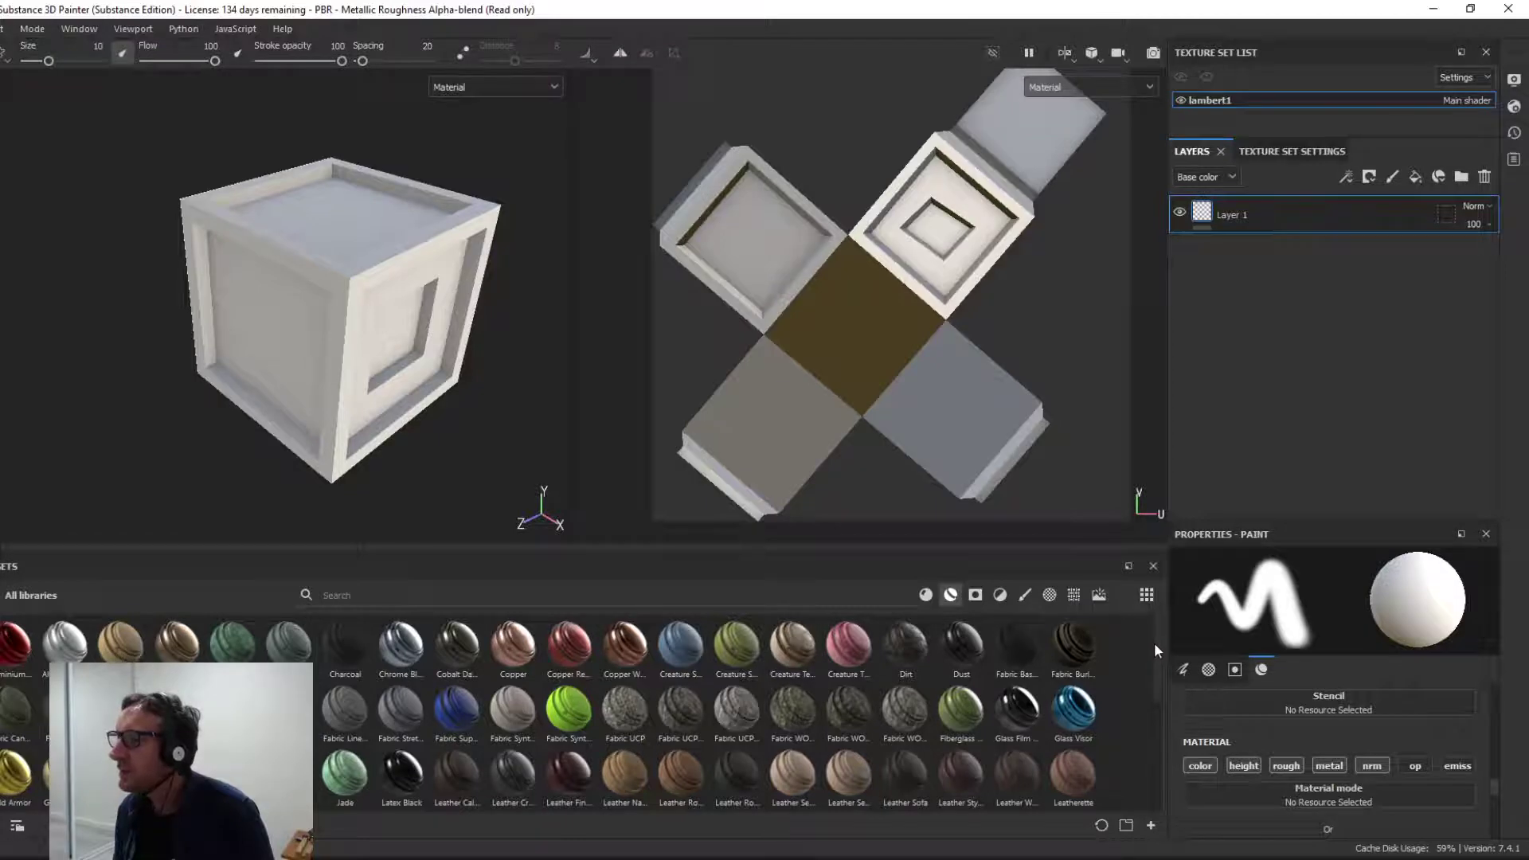
drag(1154, 644, 1139, 704)
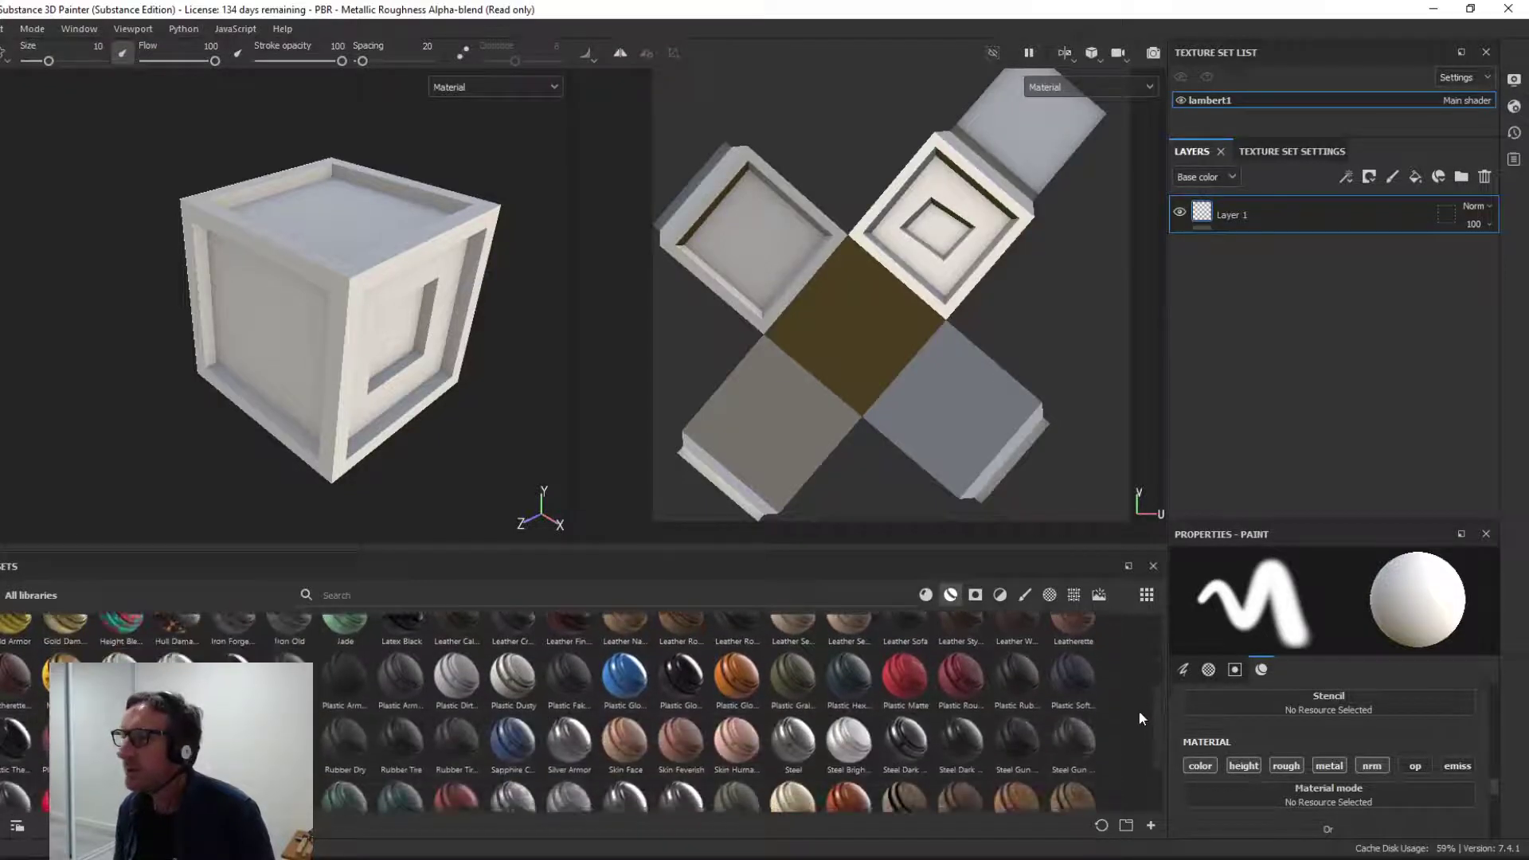
scroll(1139, 710, down, 3)
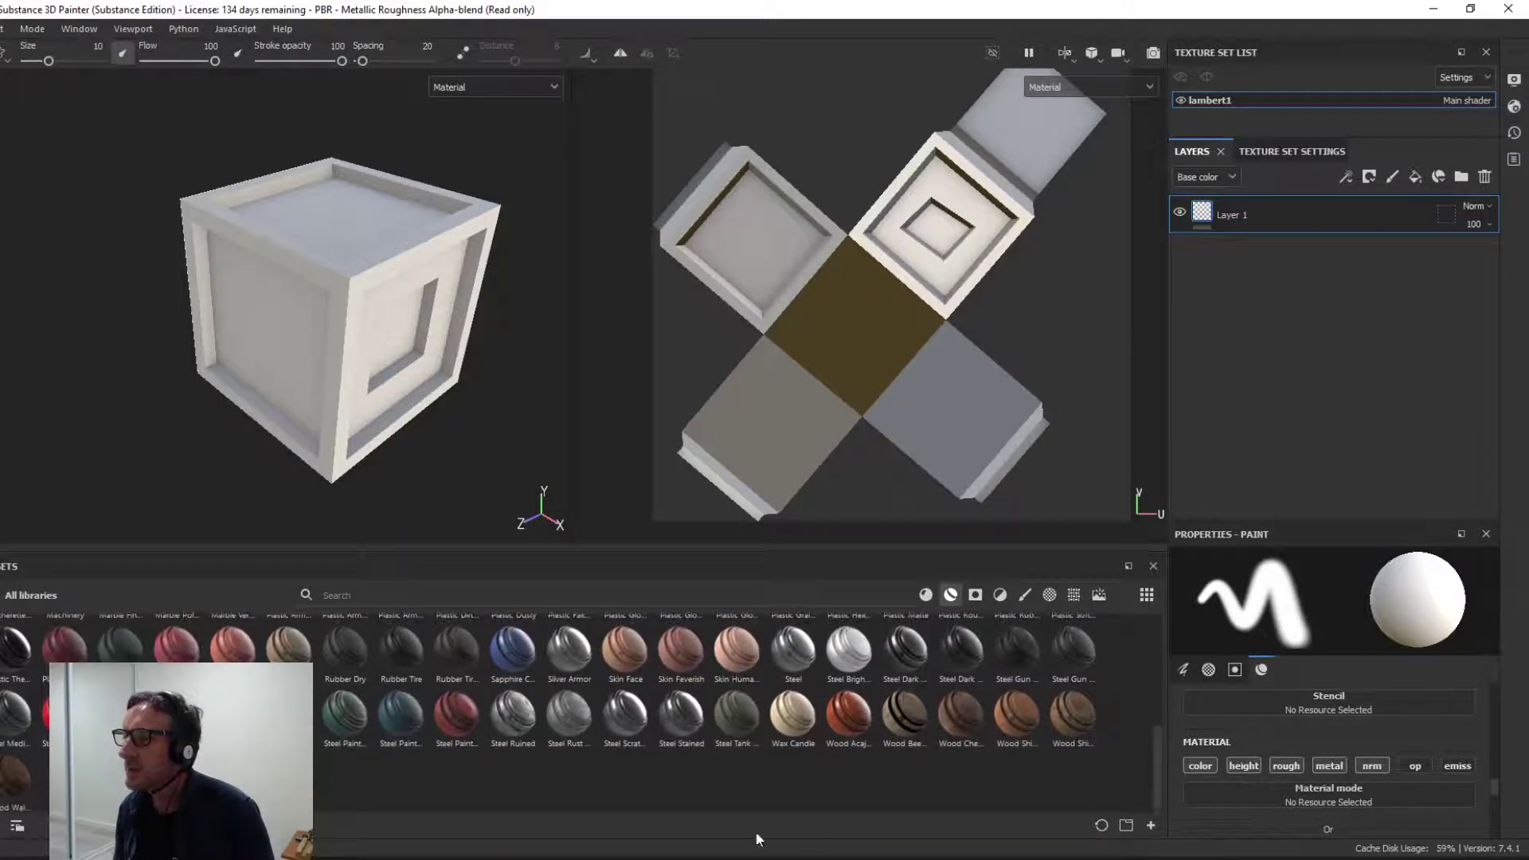
mouse_move(739, 719)
mouse_down()
mouse_move(312, 351)
mouse_move(337, 285)
mouse_up()
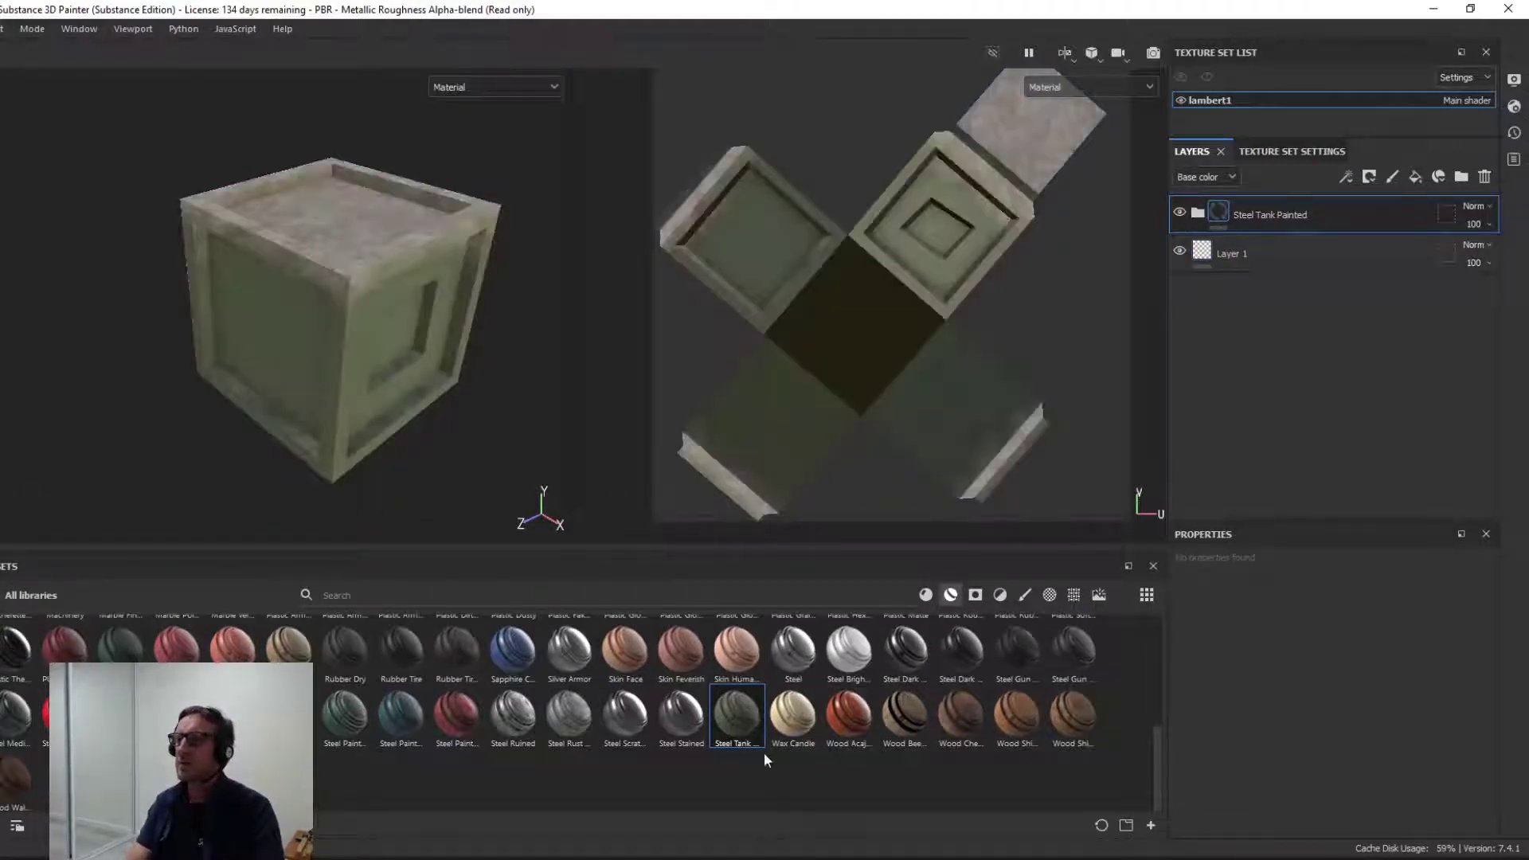
alt+drag(333, 338, 243, 322)
Step: Delete the empty Layer 1, leaving Steel Tank Painted as the only layer
scroll(749, 330, down, 1)
scroll(322, 327, up, 2)
alt+drag(243, 328, 259, 285)
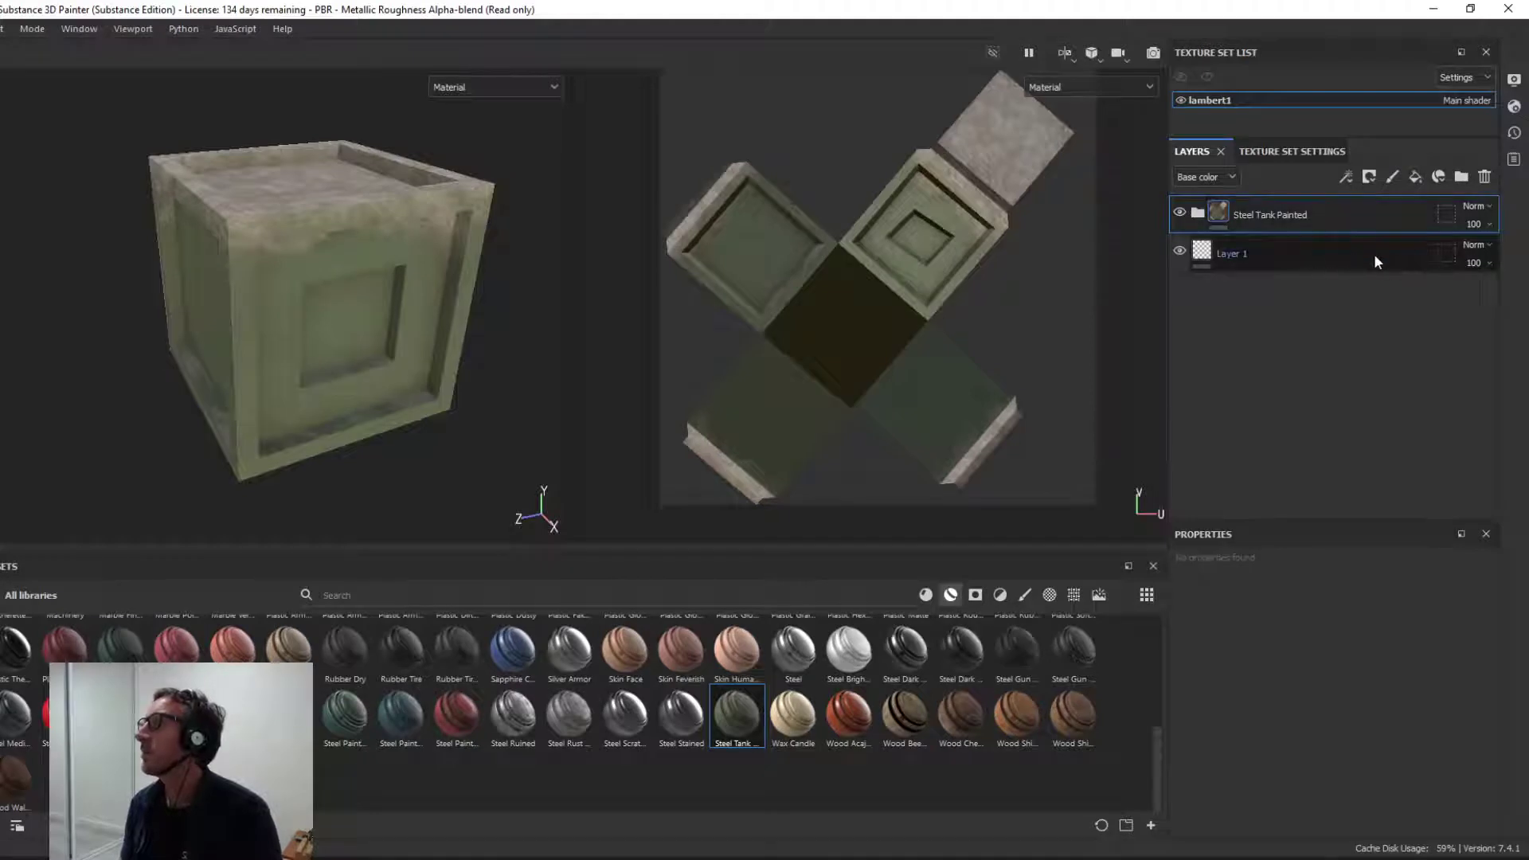
click(1331, 260)
click(1484, 177)
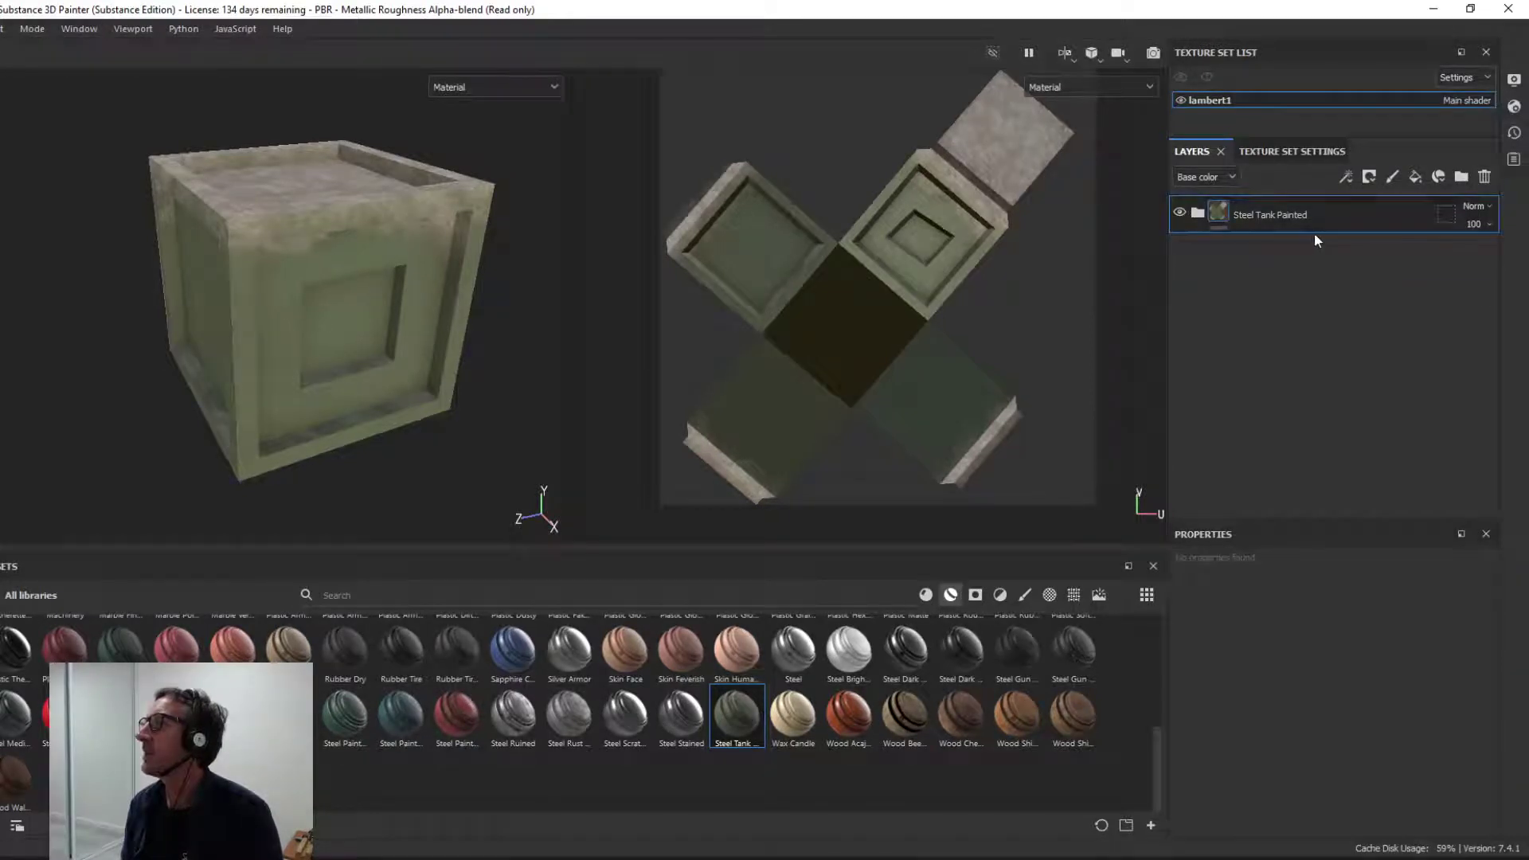
Step: Add a fill layer with color, height, rough, metal, nrm and op off, leaving only emiss
click(1414, 176)
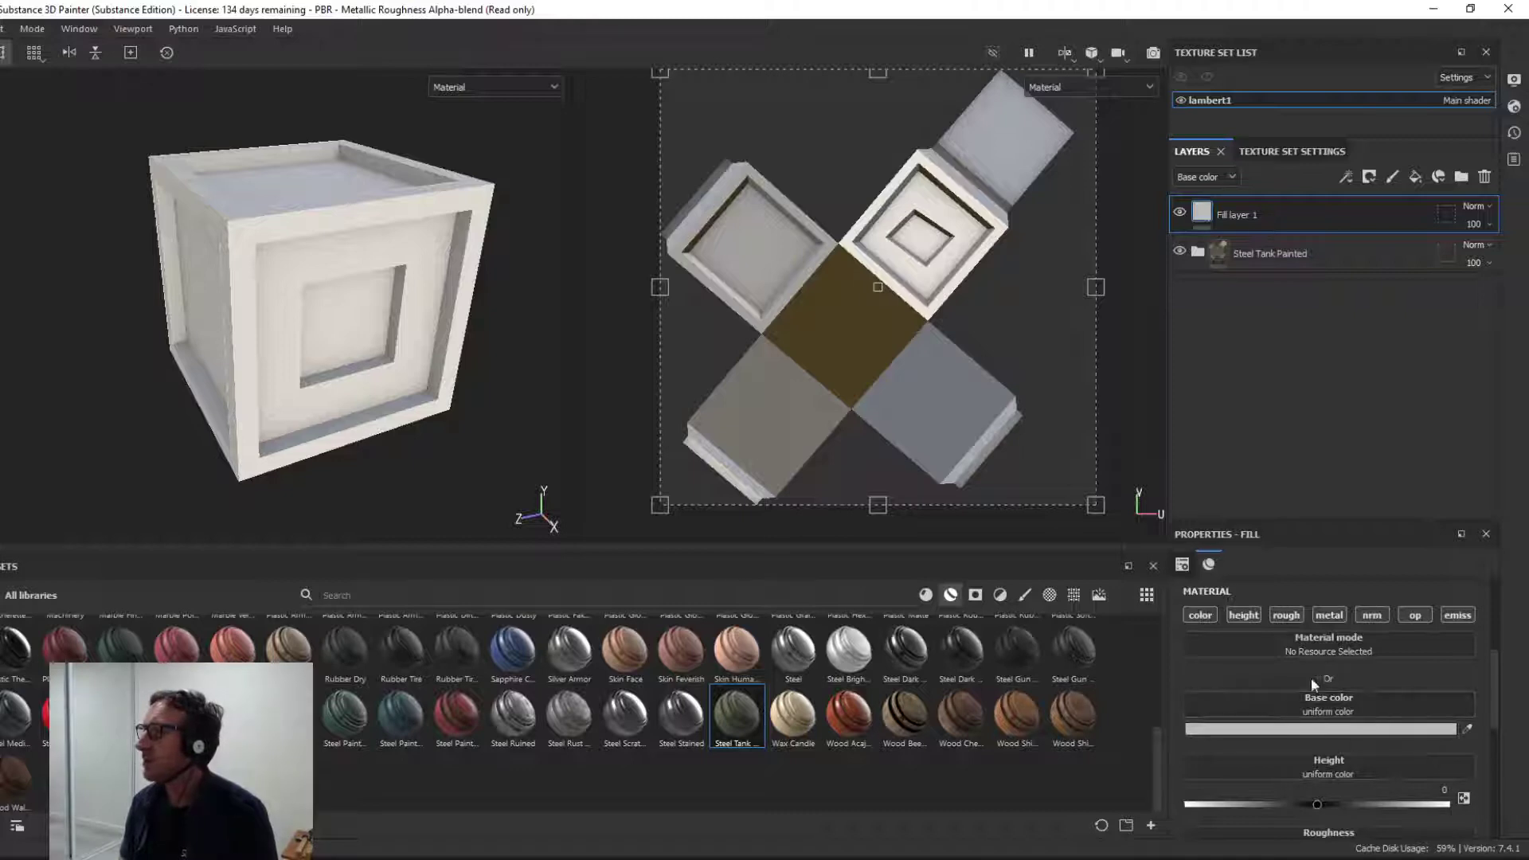
drag(1497, 680, 1491, 648)
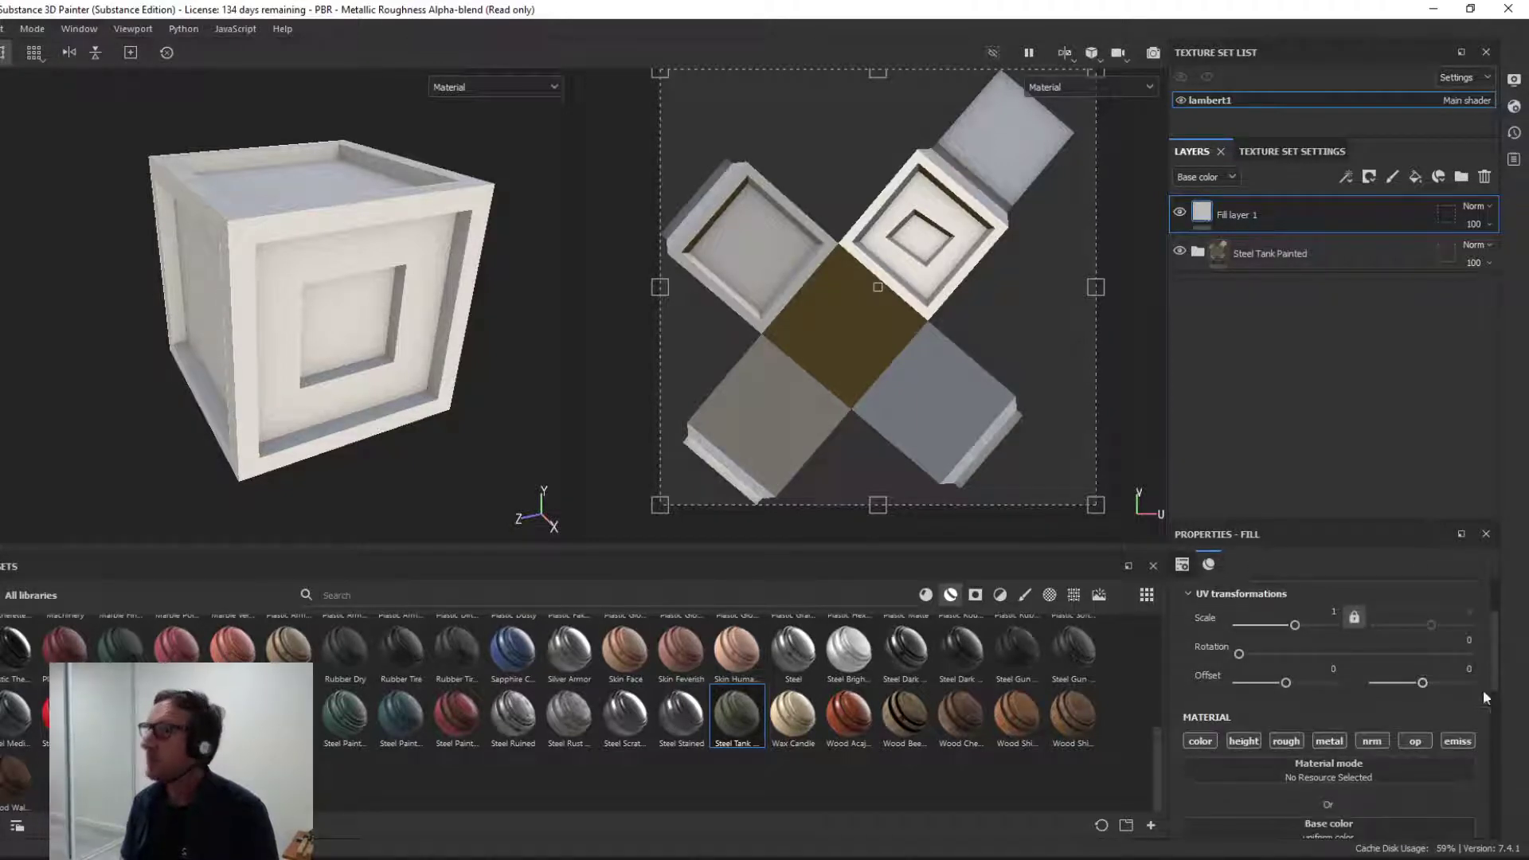
click(1205, 740)
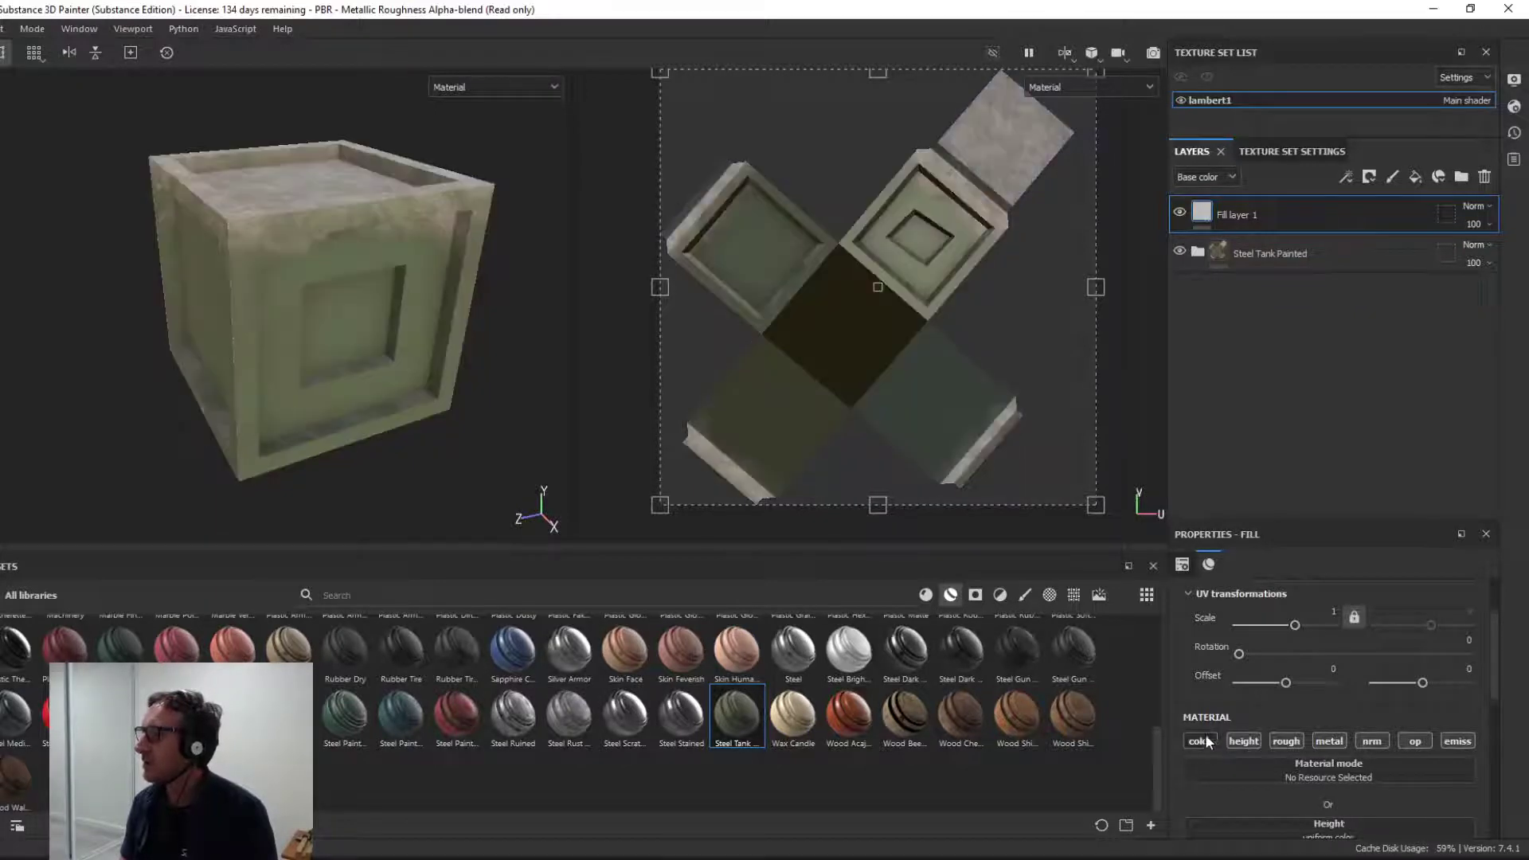
click(1243, 741)
click(1285, 741)
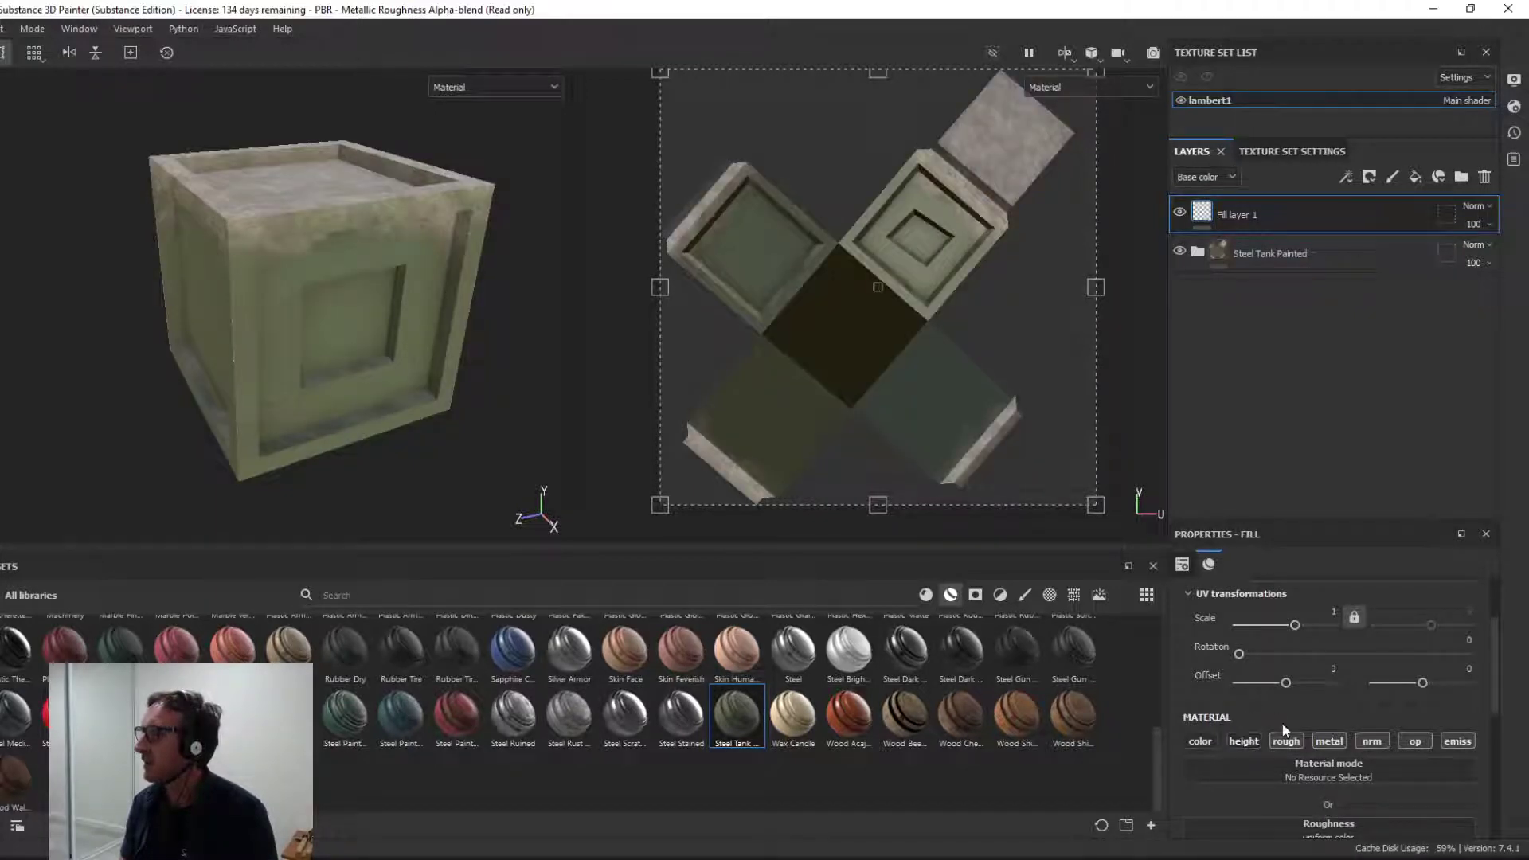
click(1329, 741)
click(1372, 741)
click(1415, 741)
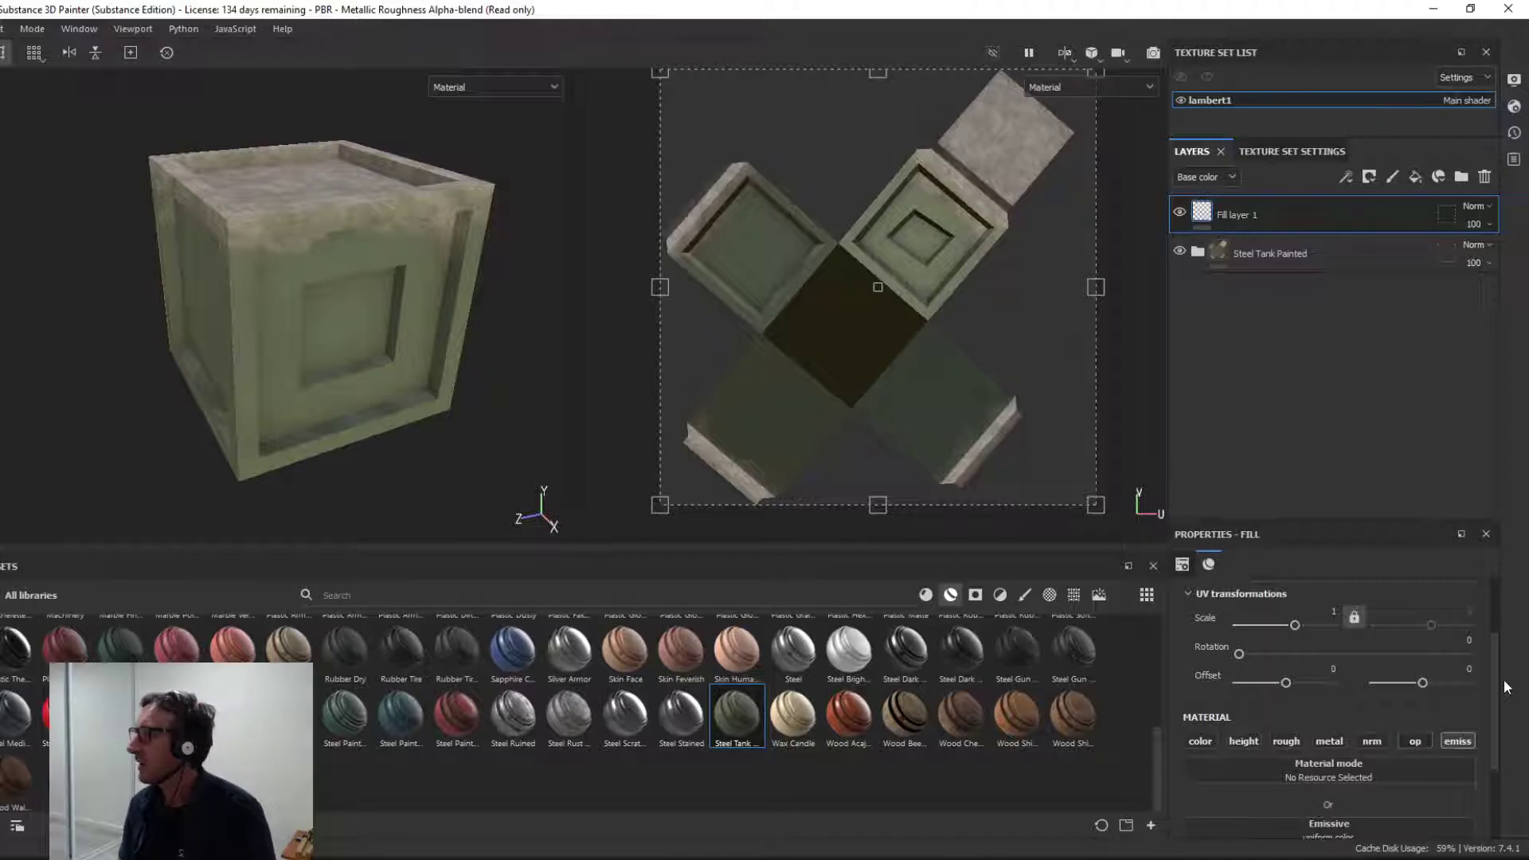
scroll(1493, 672, down, 3)
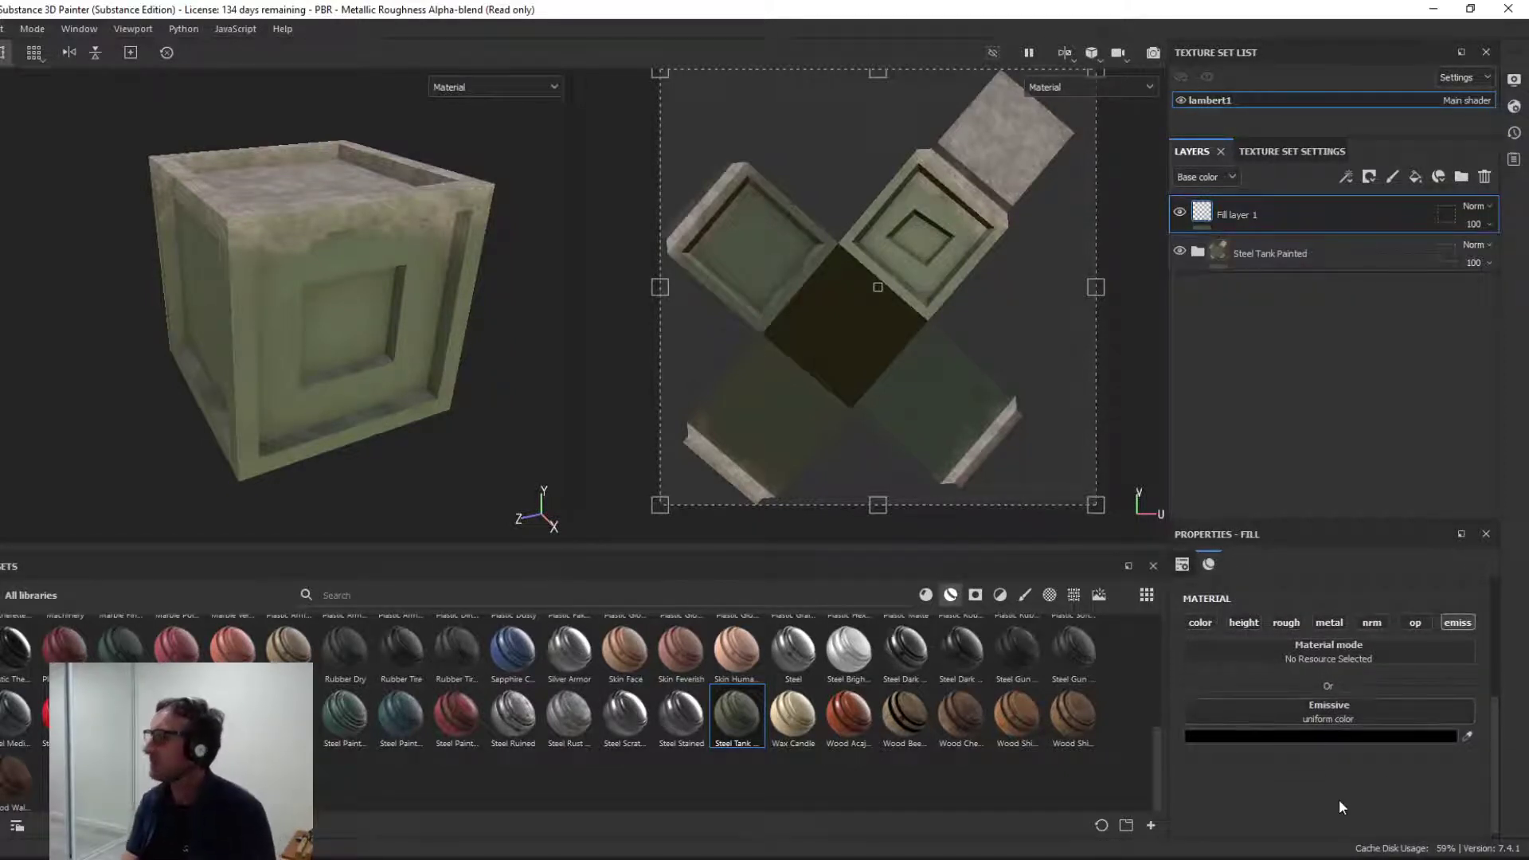
Step: Set Fill layer 1's emissive colour to bright green (#2CFC2C)
click(1351, 735)
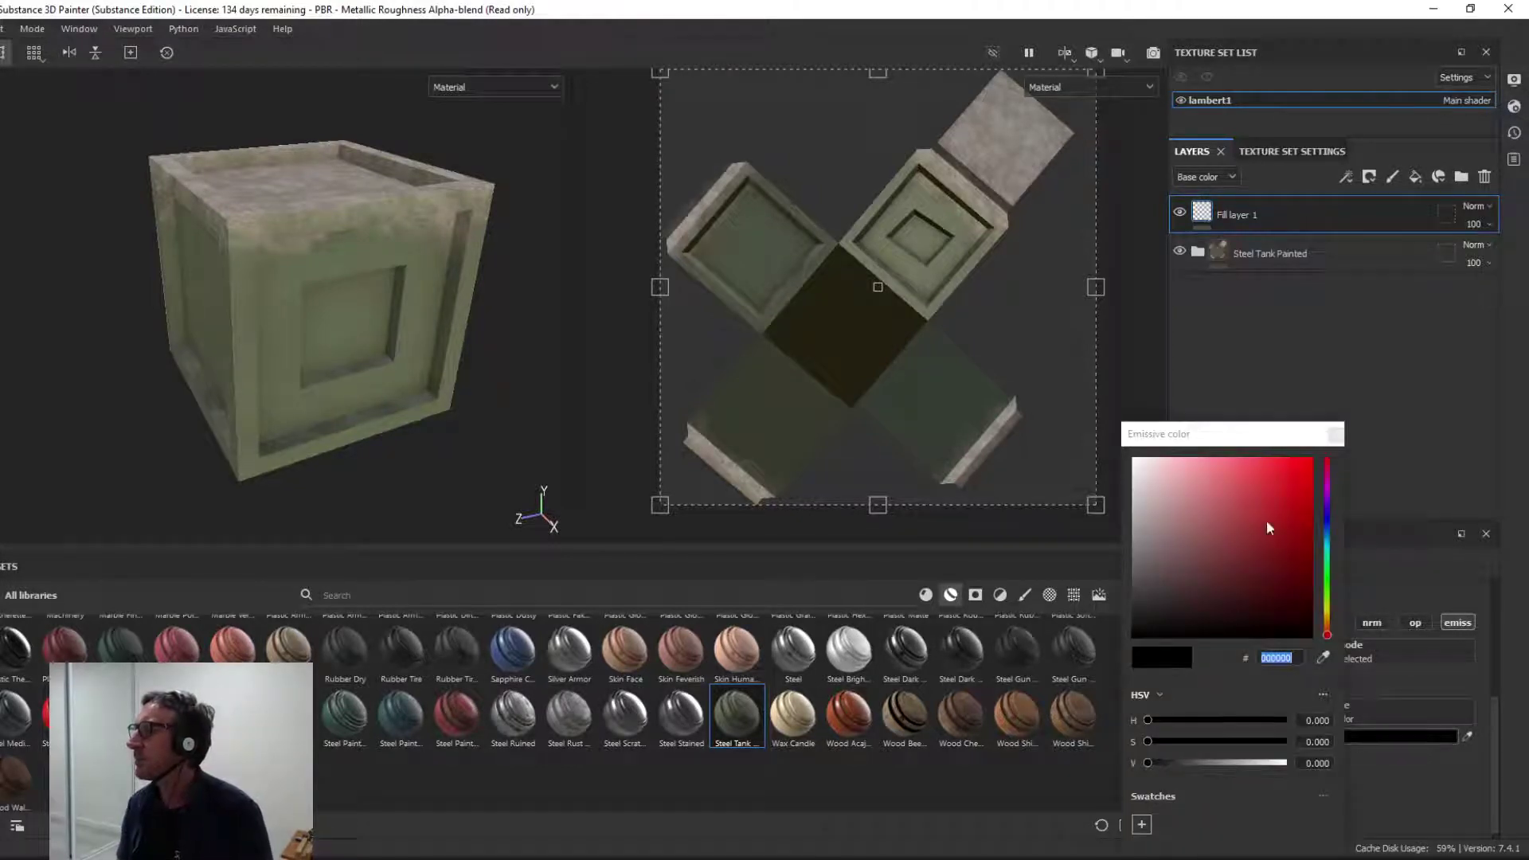
click(1327, 579)
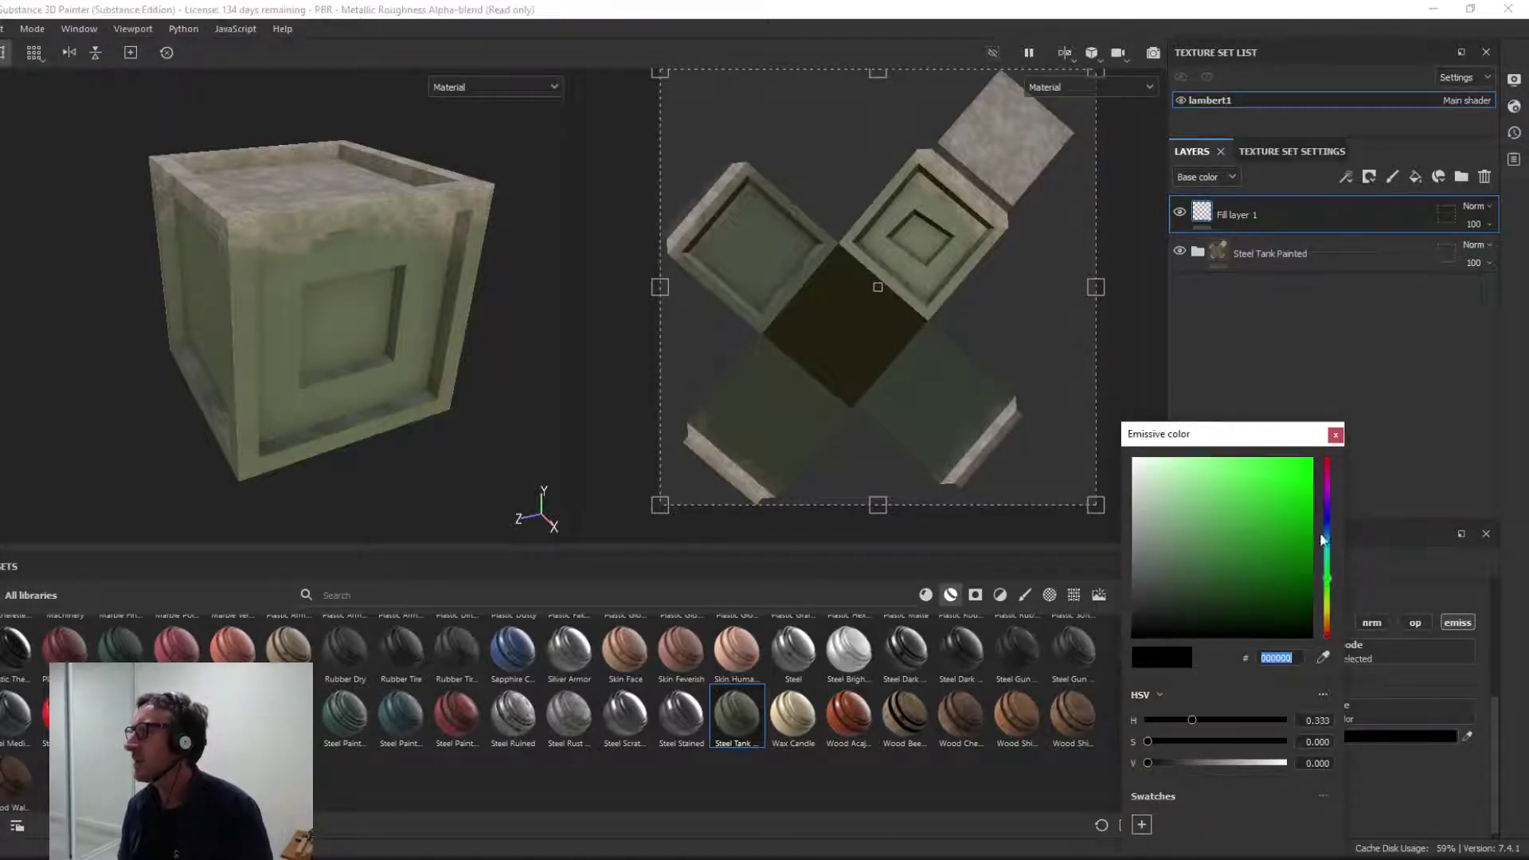
click(1287, 462)
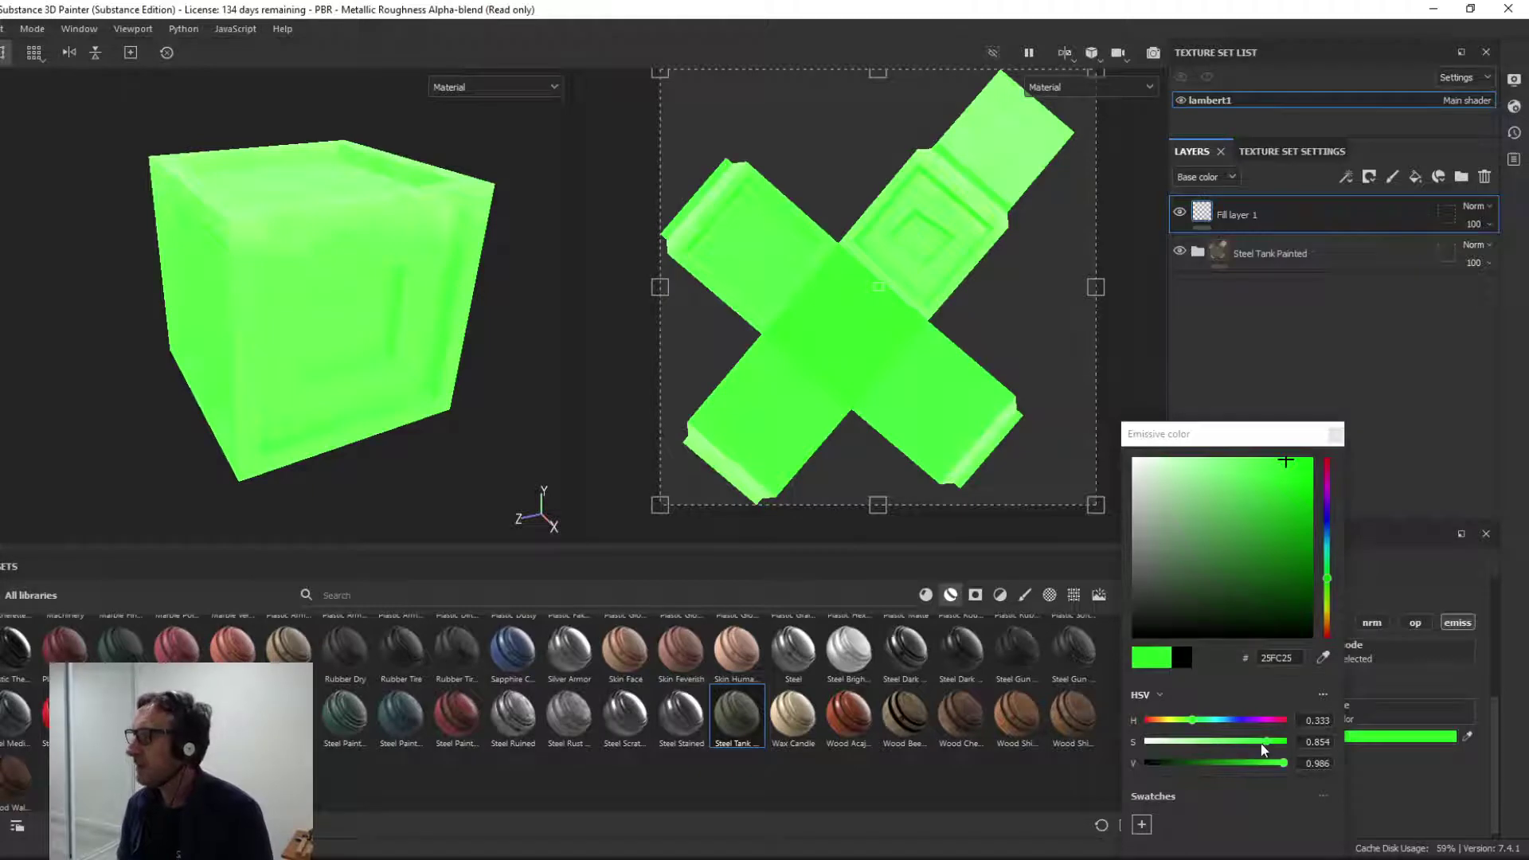
mouse_move(1265, 741)
mouse_down()
mouse_move(1216, 743)
mouse_move(1279, 742)
mouse_move(1215, 741)
mouse_move(1262, 741)
mouse_up()
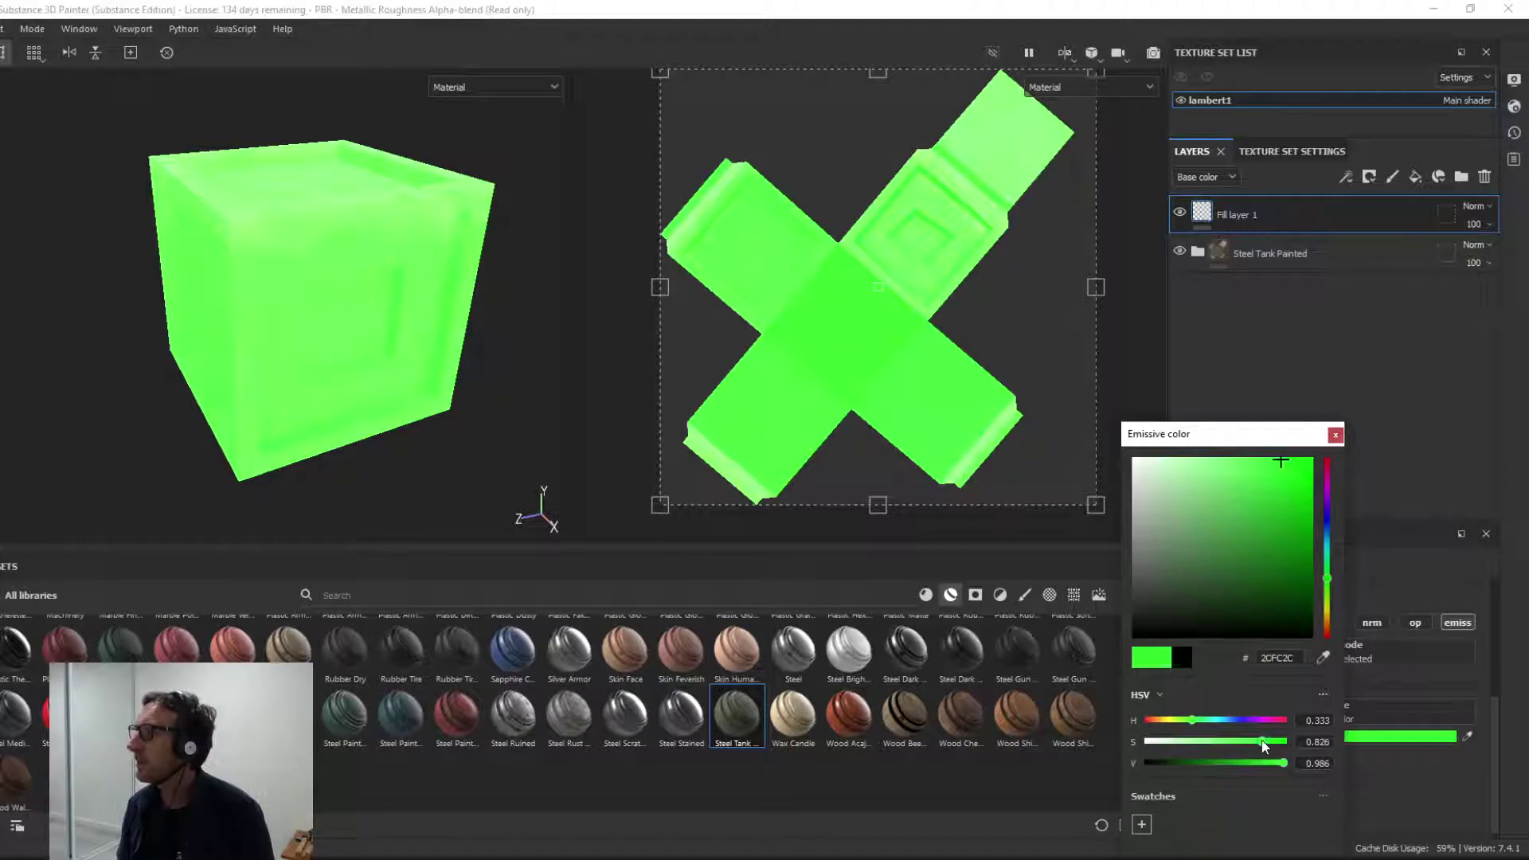
click(1336, 436)
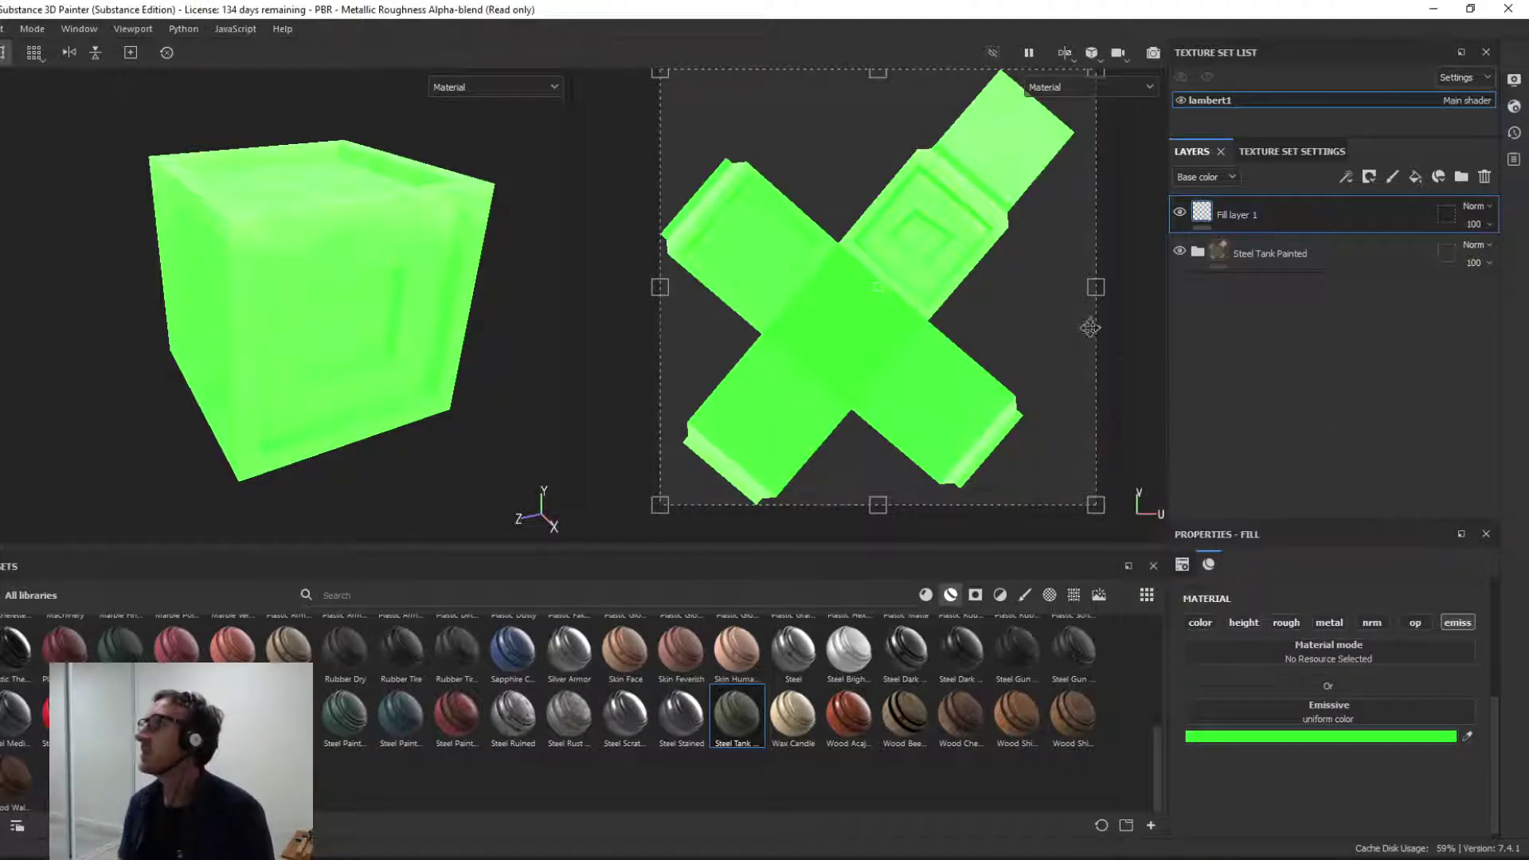
Step: Raise the shader's Emissive Intensity from 1 to 6.25 in Shader Settings
click(1515, 112)
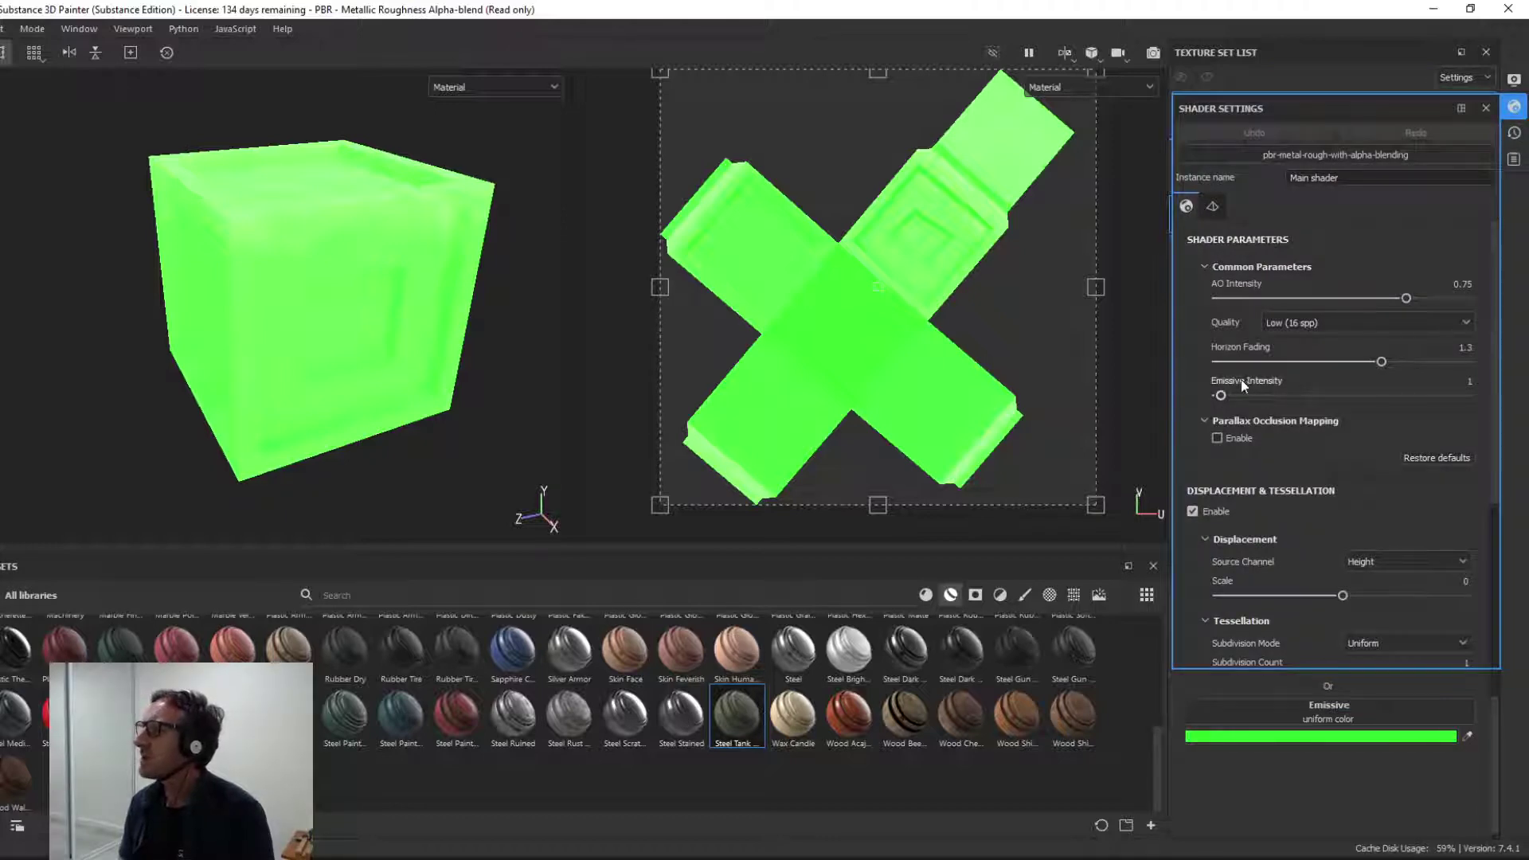
mouse_move(1406, 384)
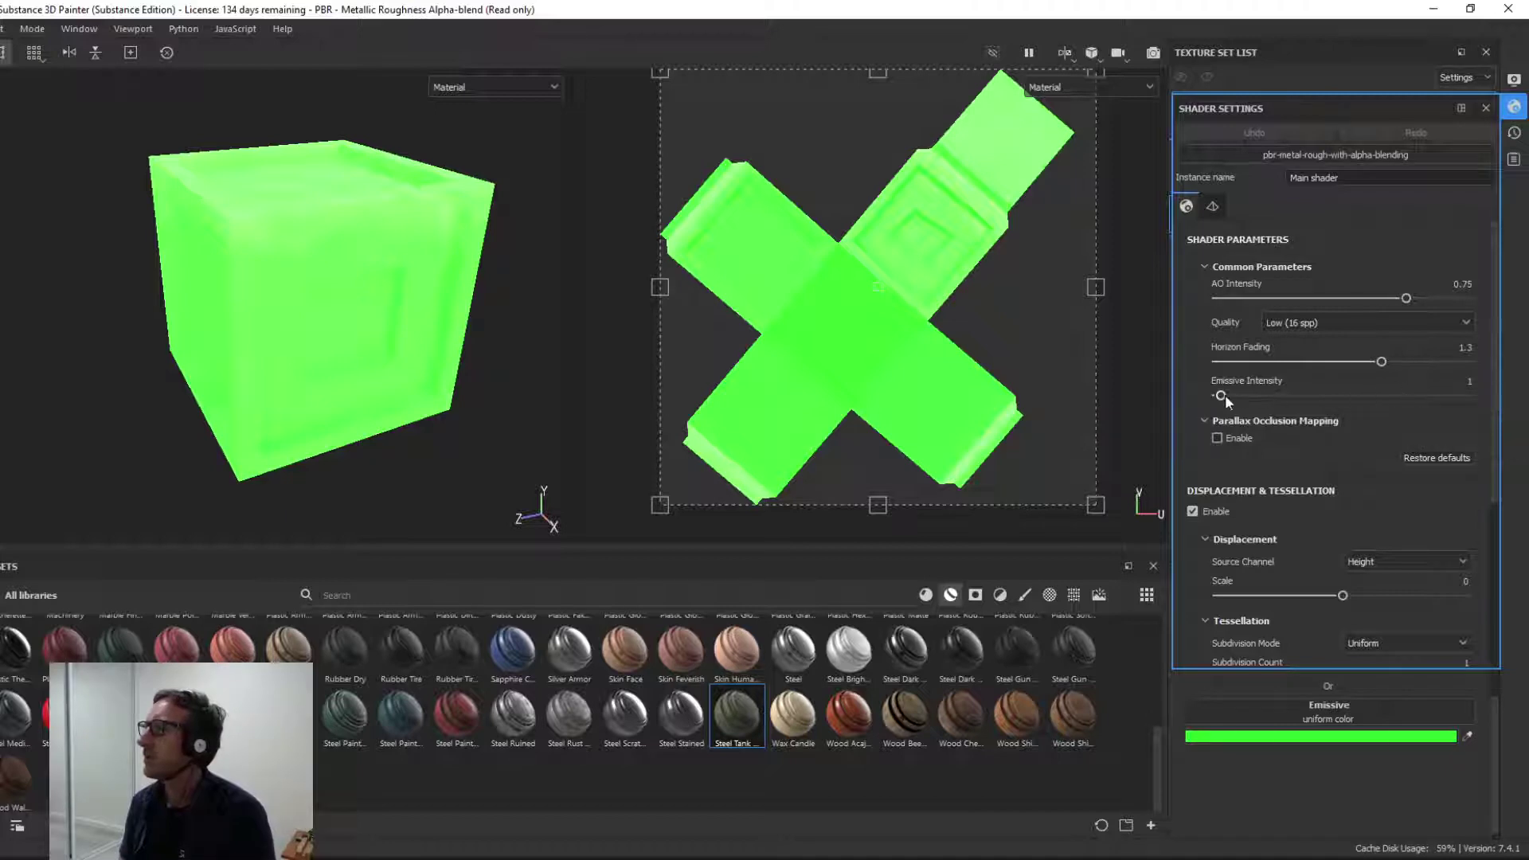
mouse_move(1226, 395)
mouse_down()
mouse_move(1303, 398)
mouse_move(1165, 394)
mouse_move(1251, 396)
mouse_move(1221, 400)
mouse_move(1235, 399)
mouse_up()
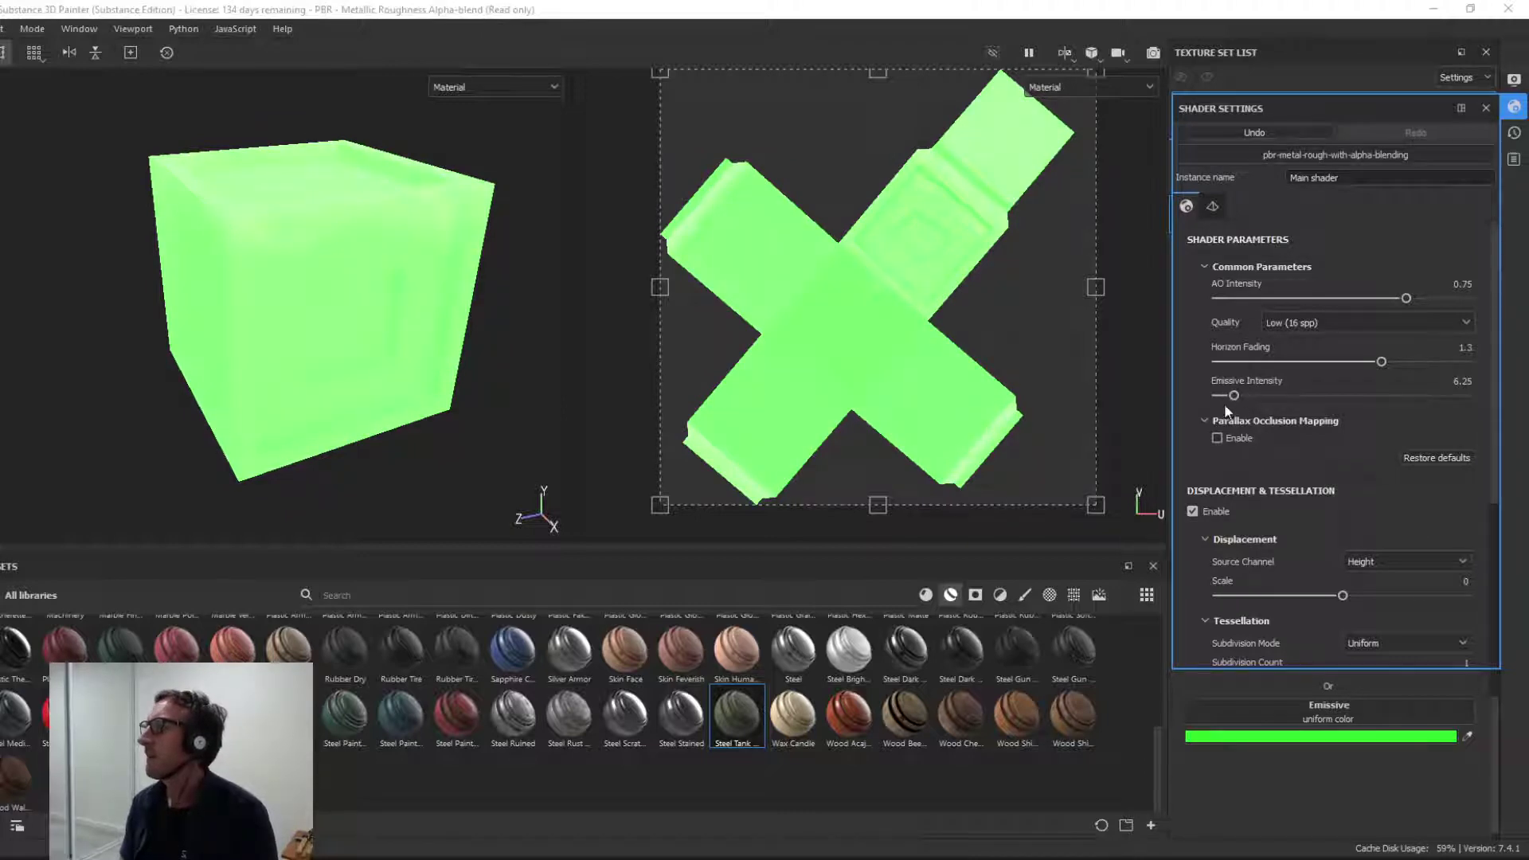
click(1486, 107)
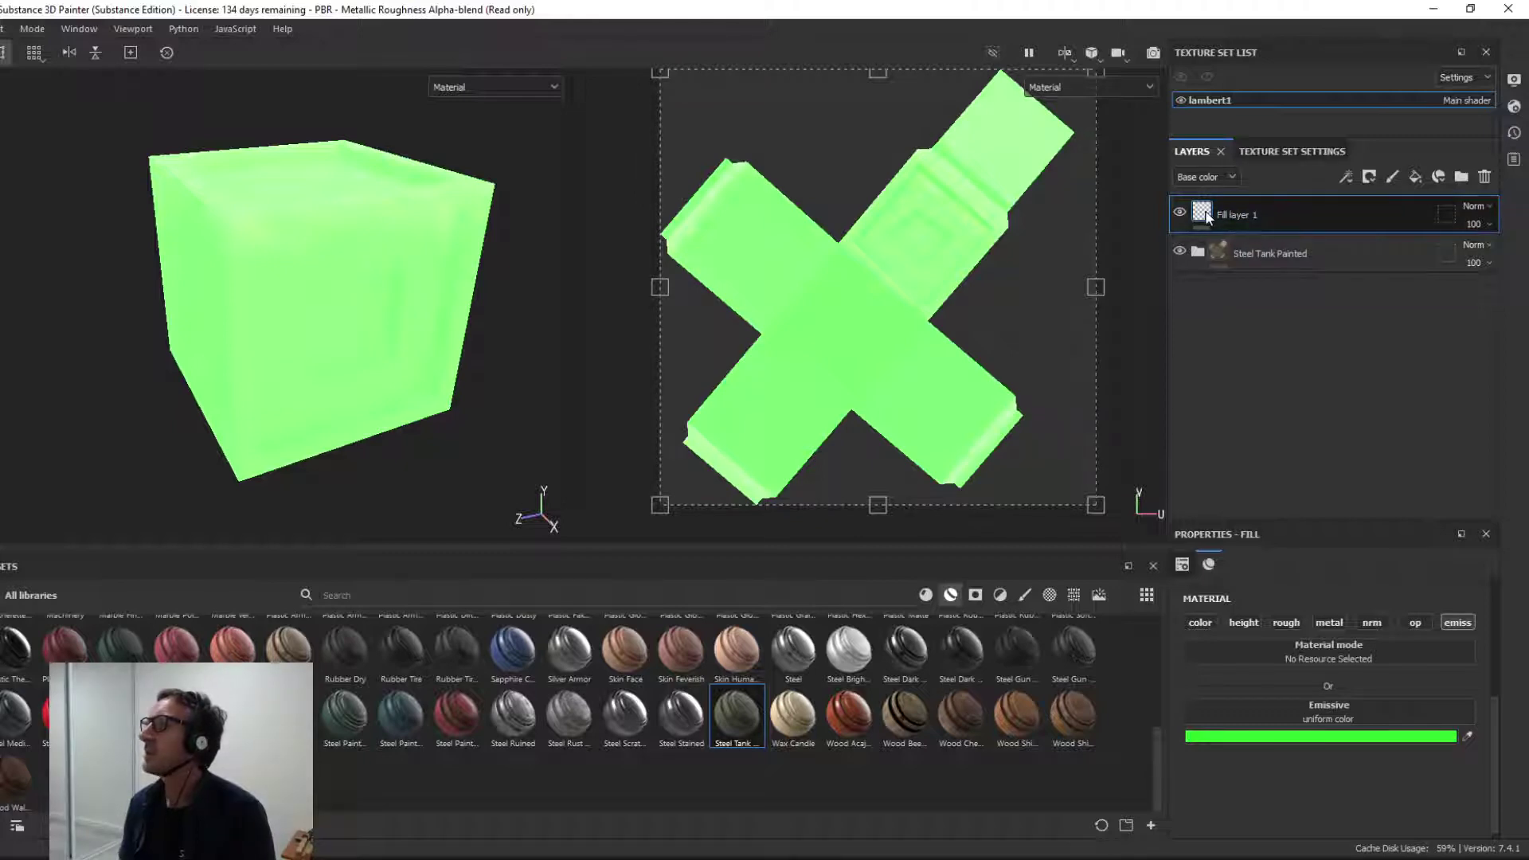
Step: Add a black mask to Fill layer 1 and show brushes in the Assets shelf
click(1372, 177)
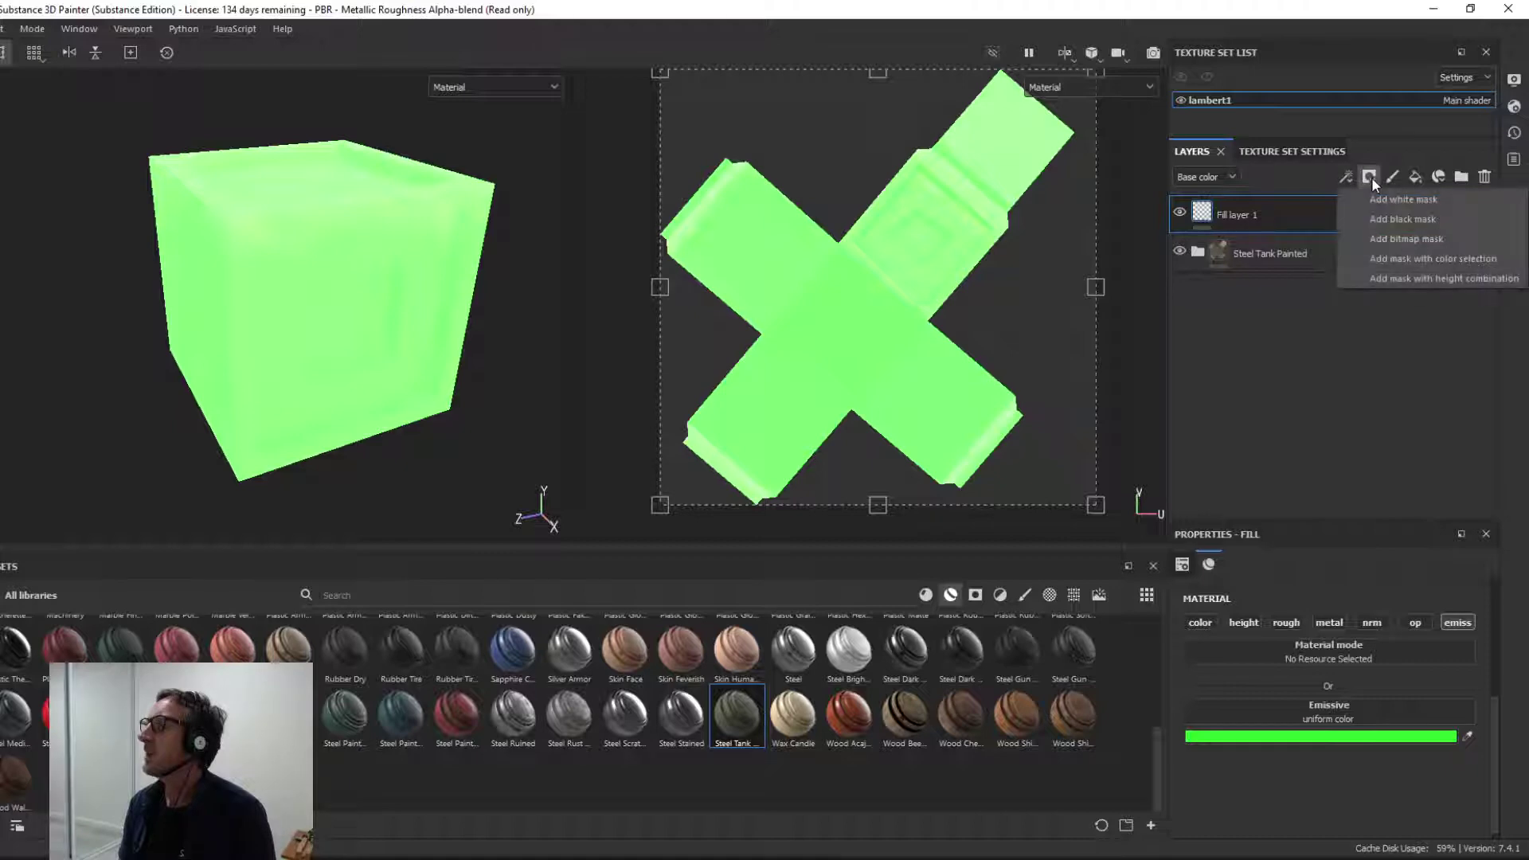
click(1439, 220)
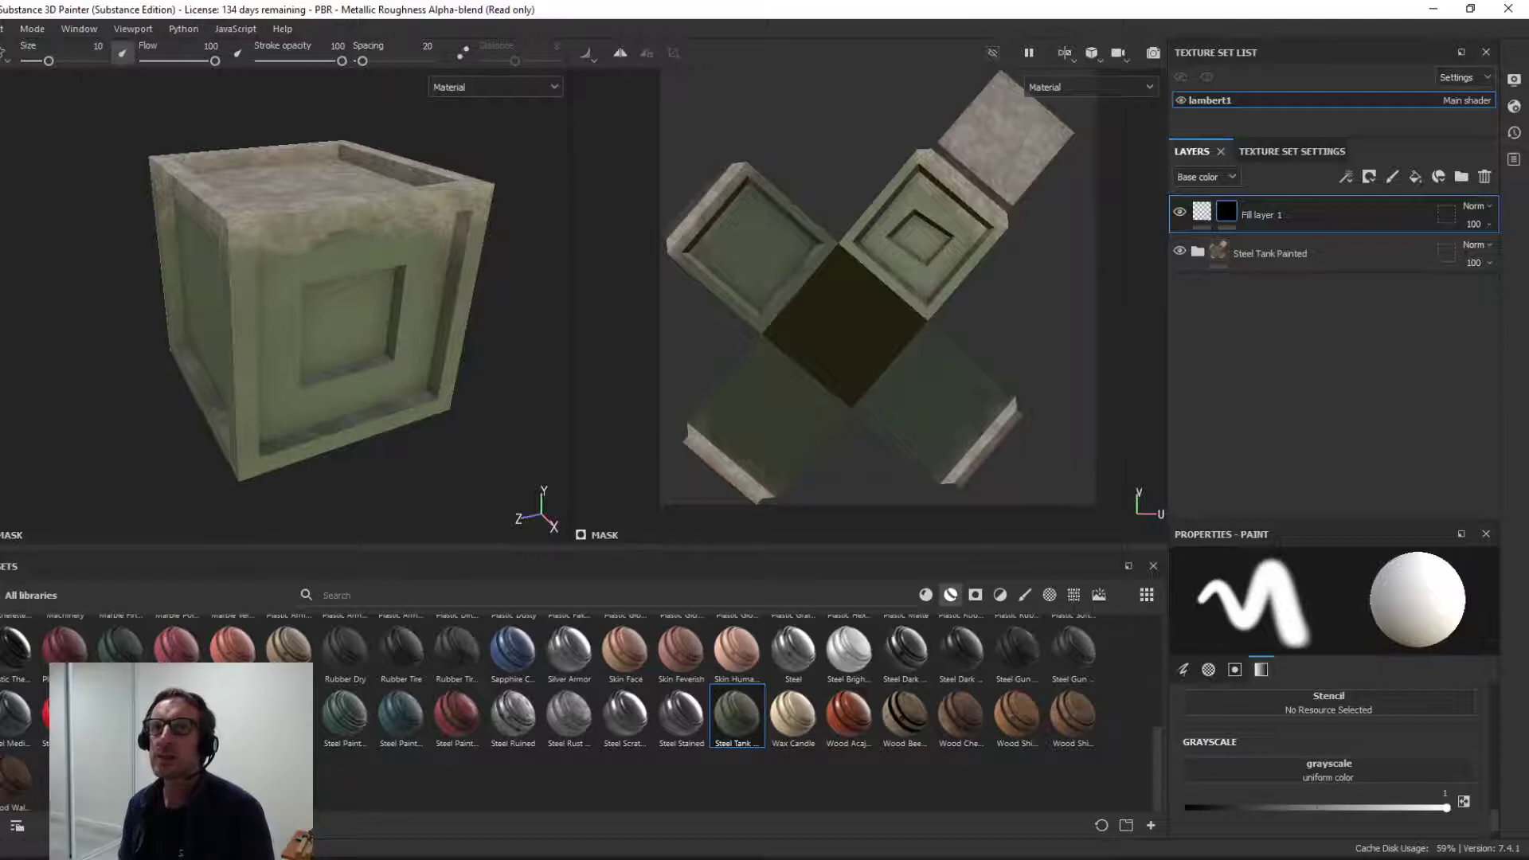
click(1027, 595)
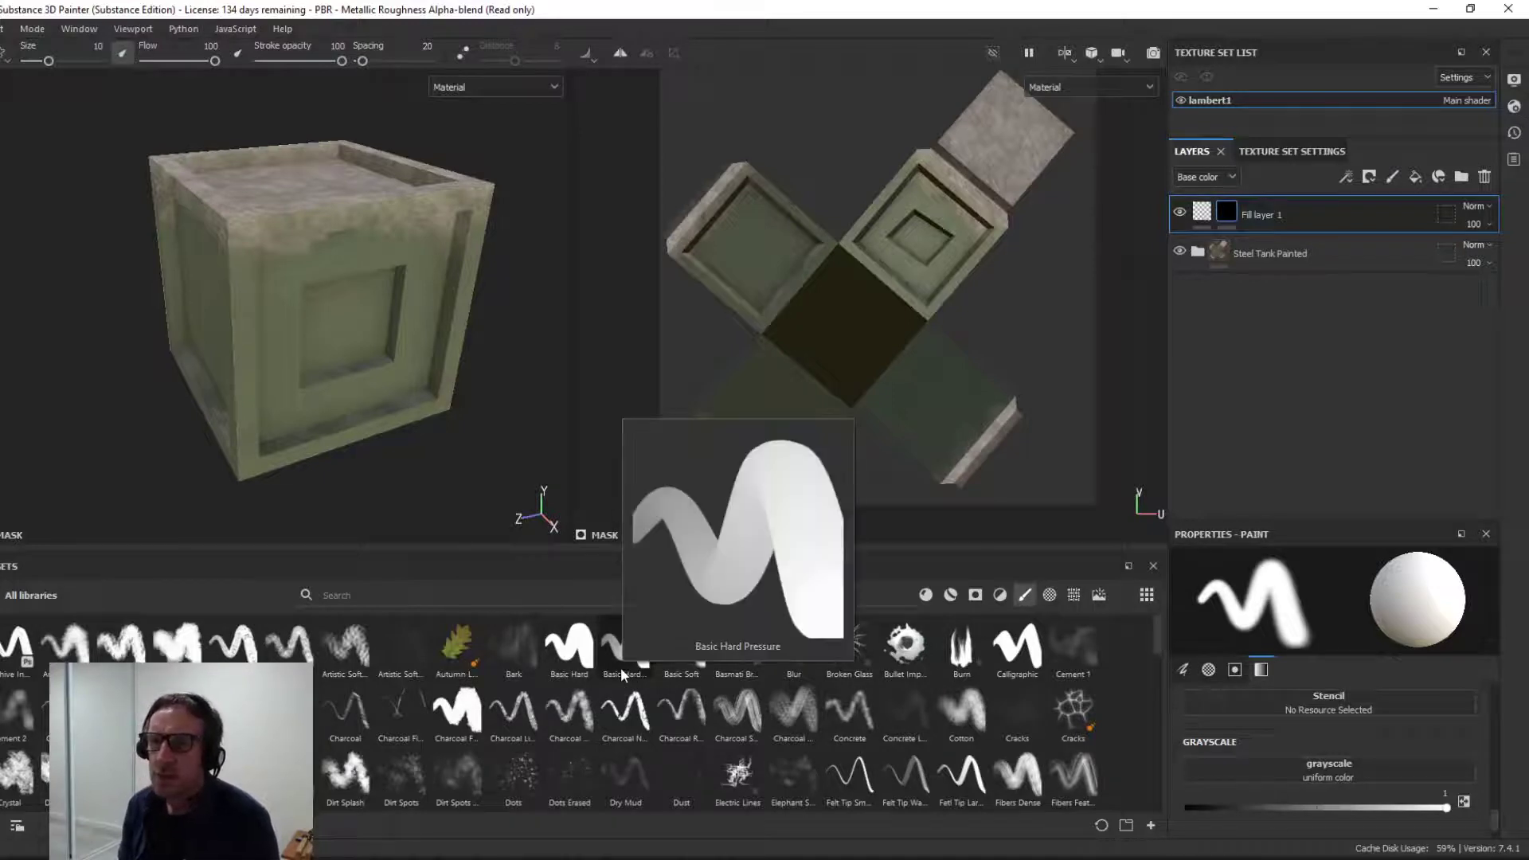
Step: Paint a straight-edged green square around the inner recess with the Basic Hard brush
click(570, 651)
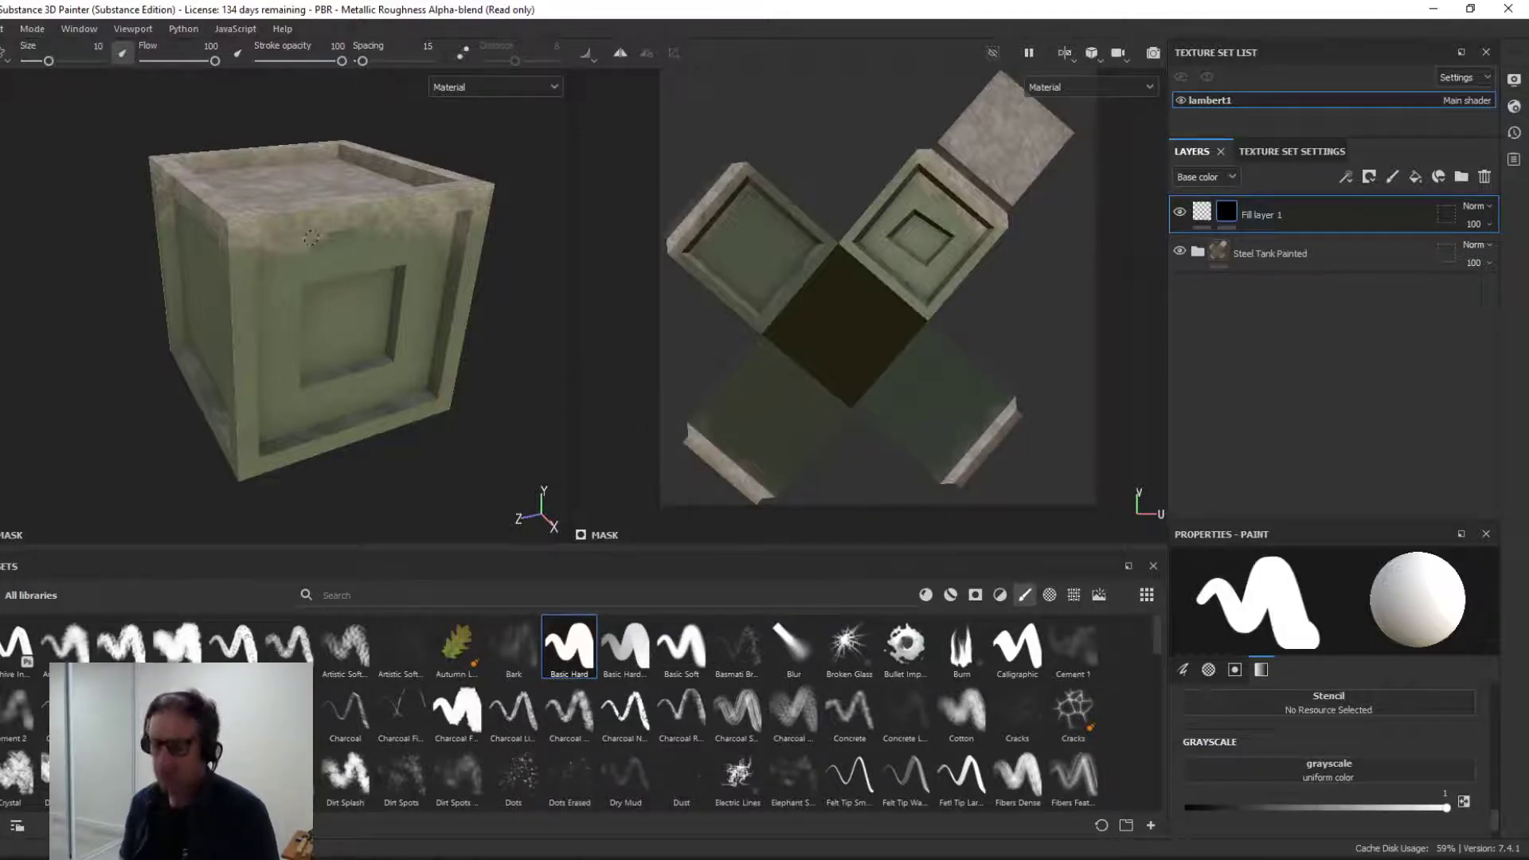
scroll(330, 298, up, 8)
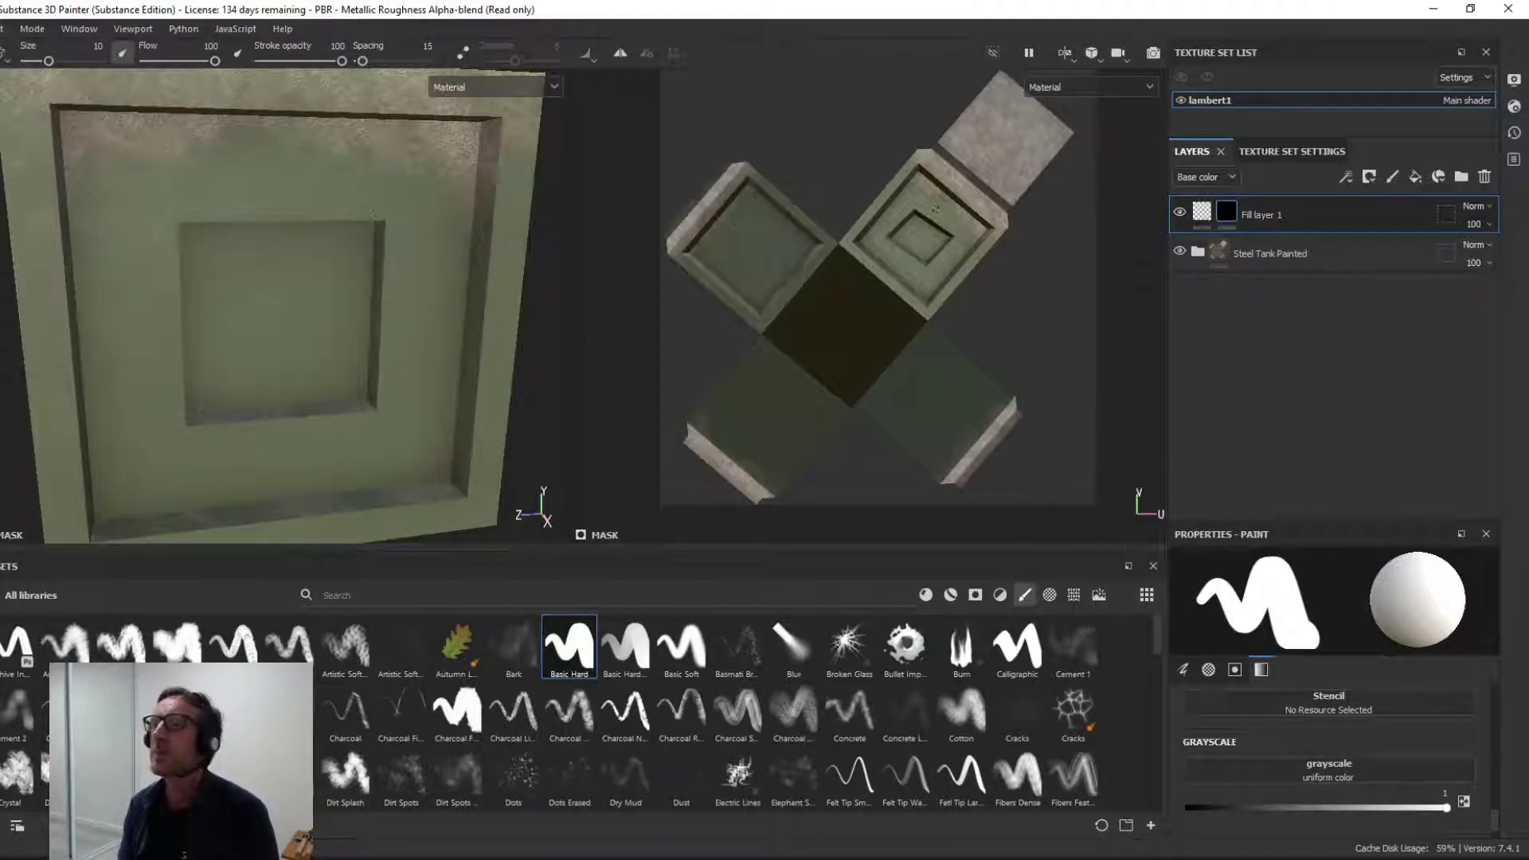
scroll(900, 232, up, 5)
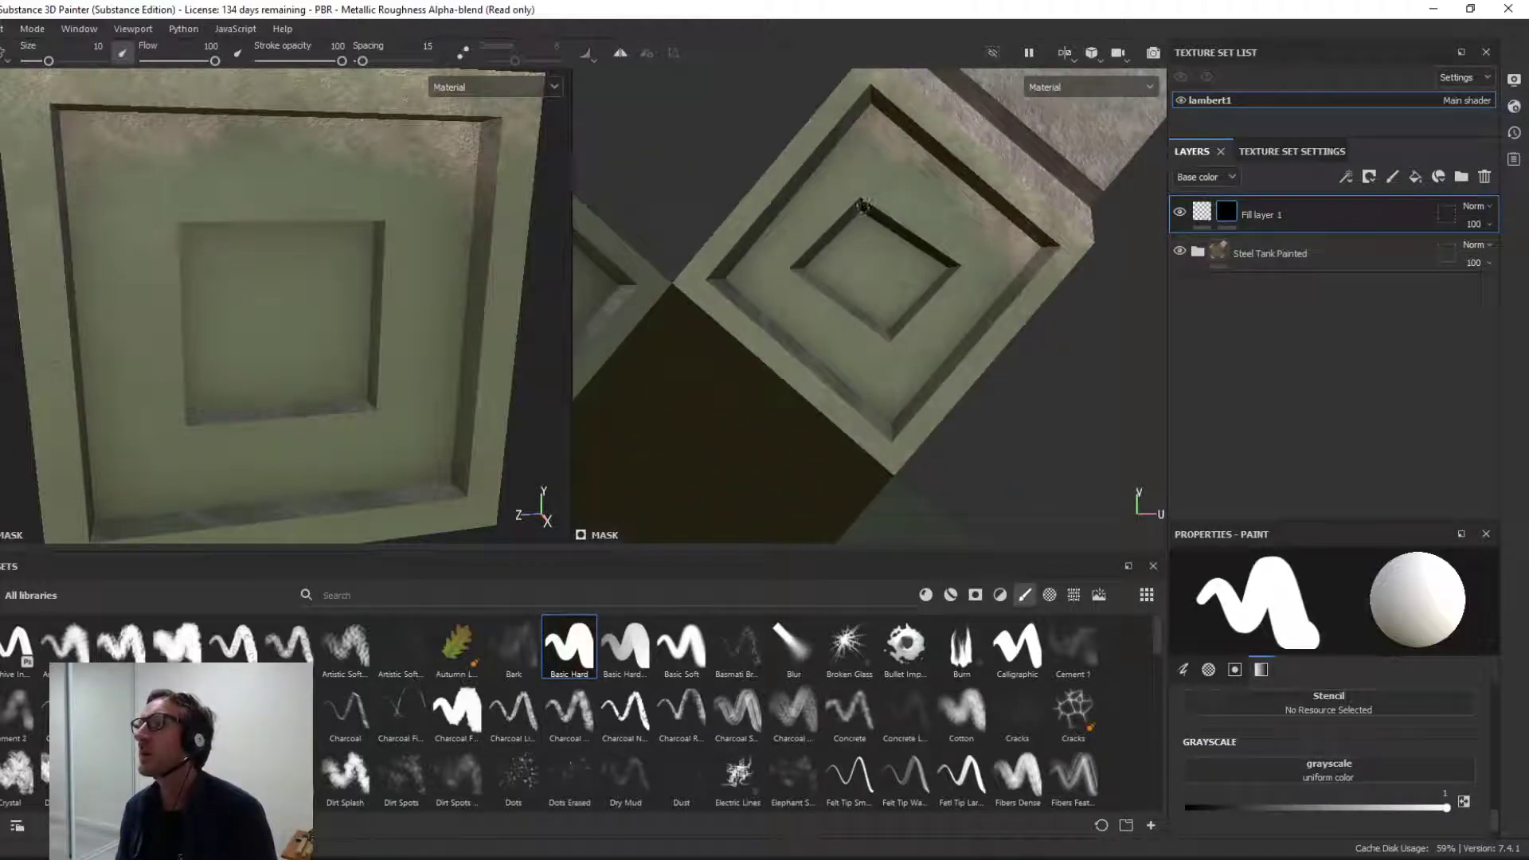
drag(863, 206, 874, 212)
key(ctrl+z)
click(861, 206)
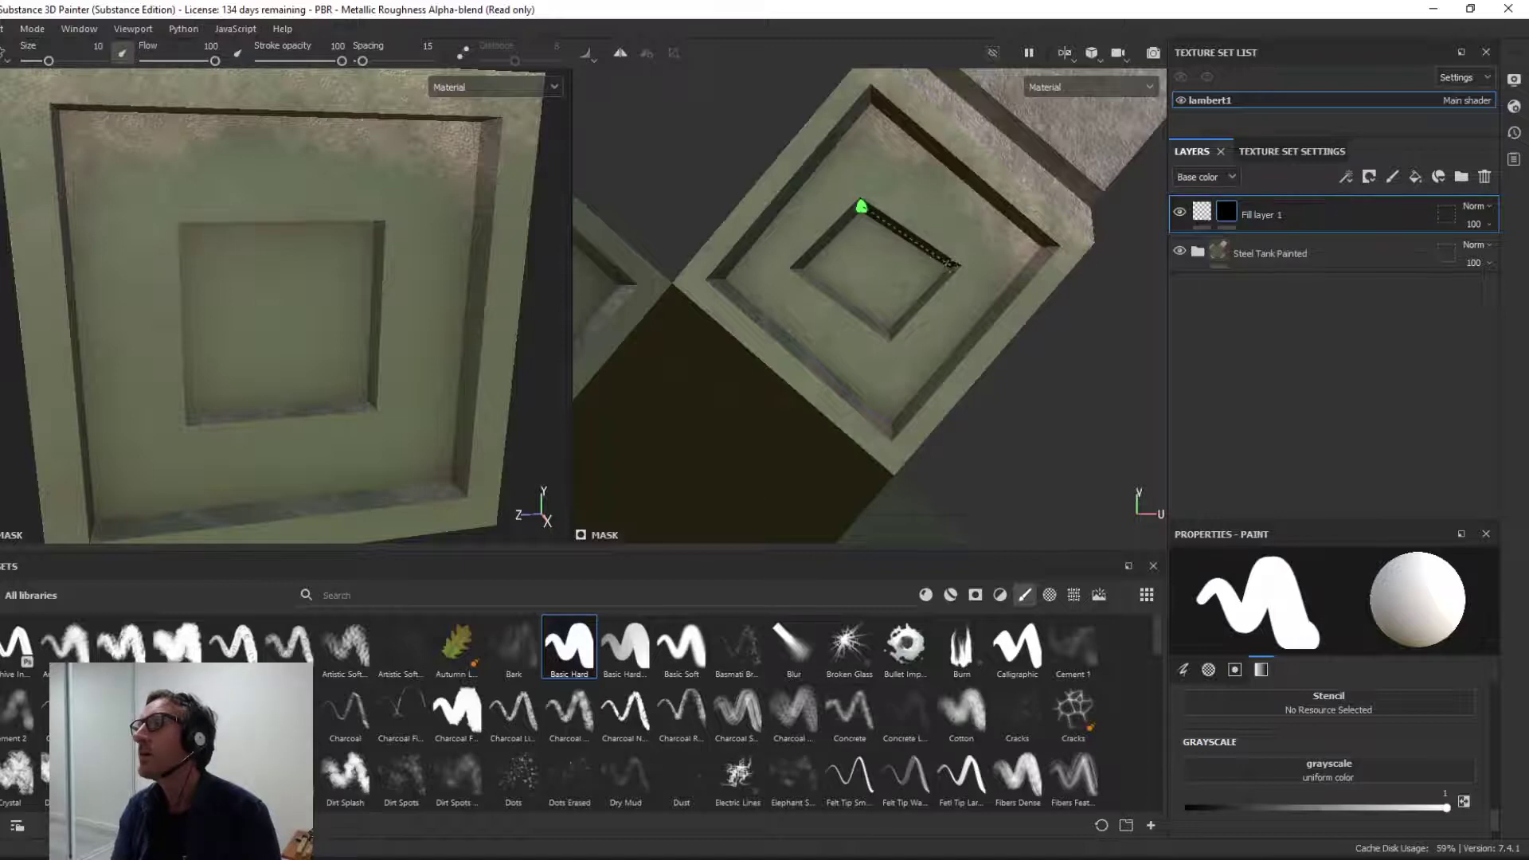
shift+click(954, 265)
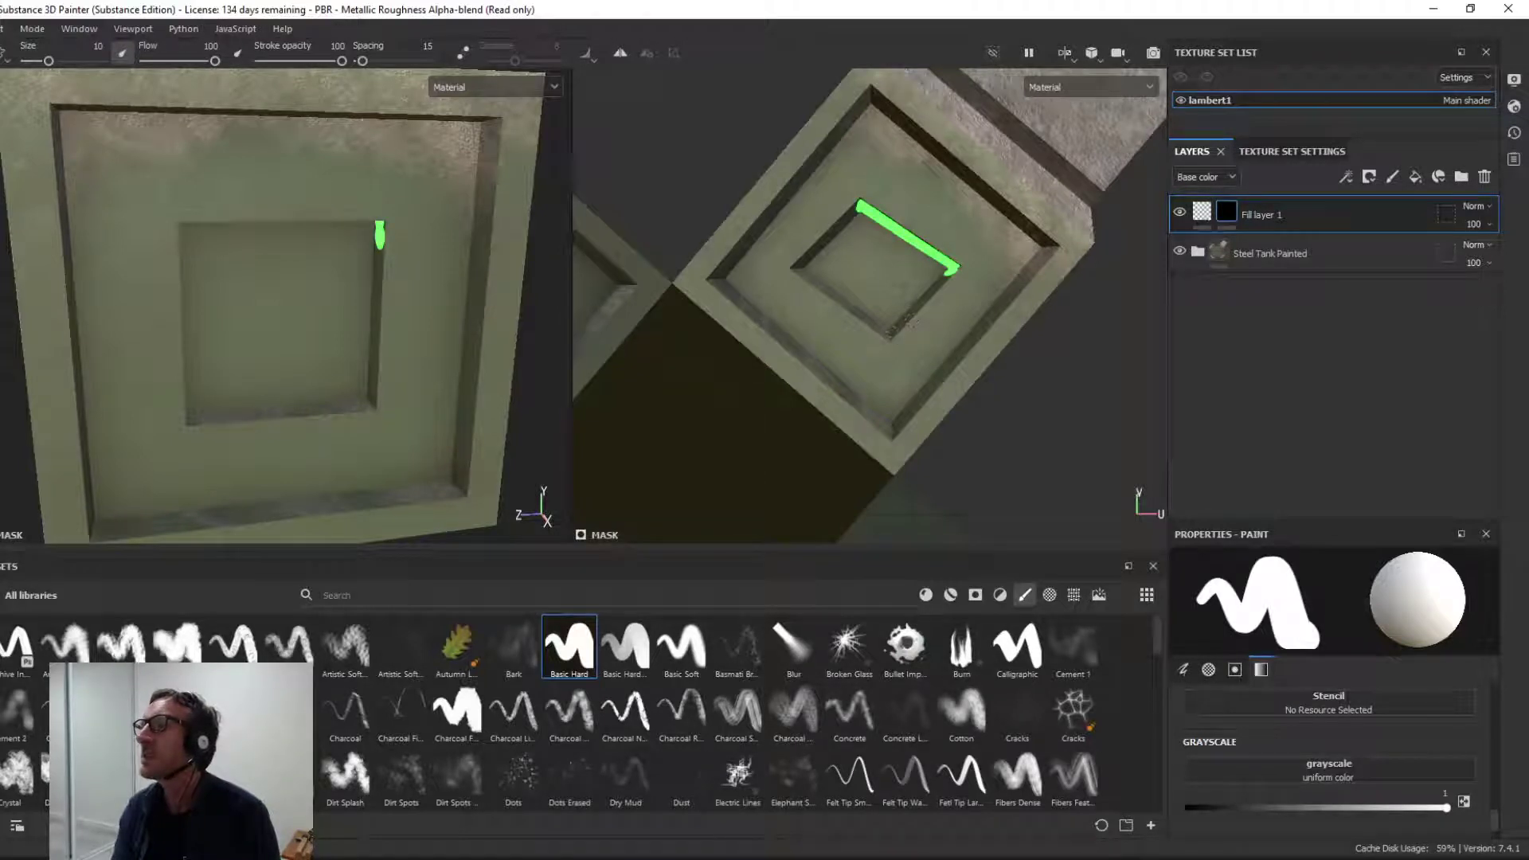
shift+click(891, 333)
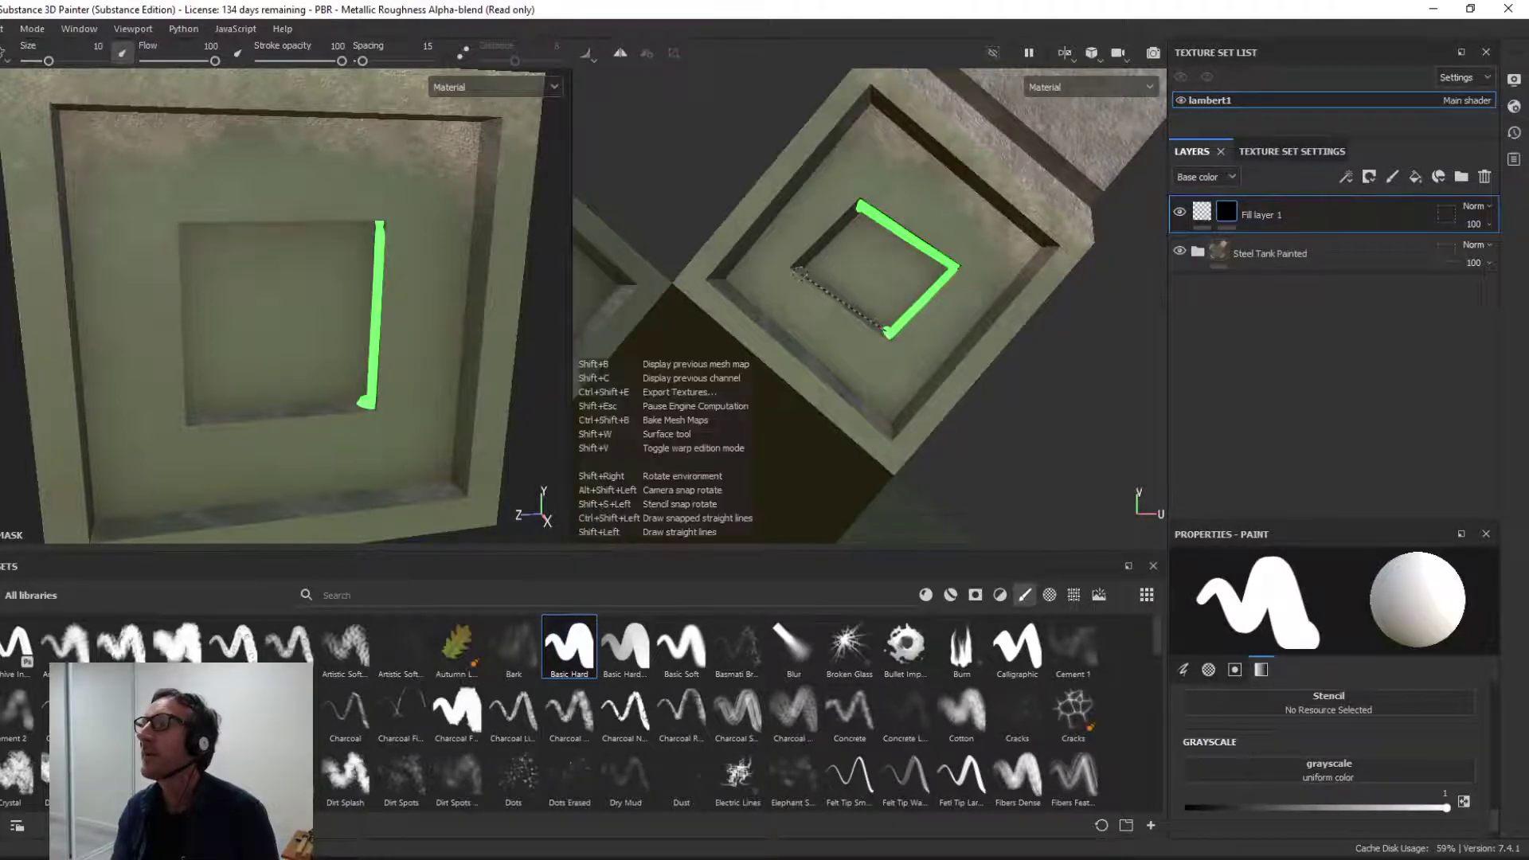
shift+click(793, 271)
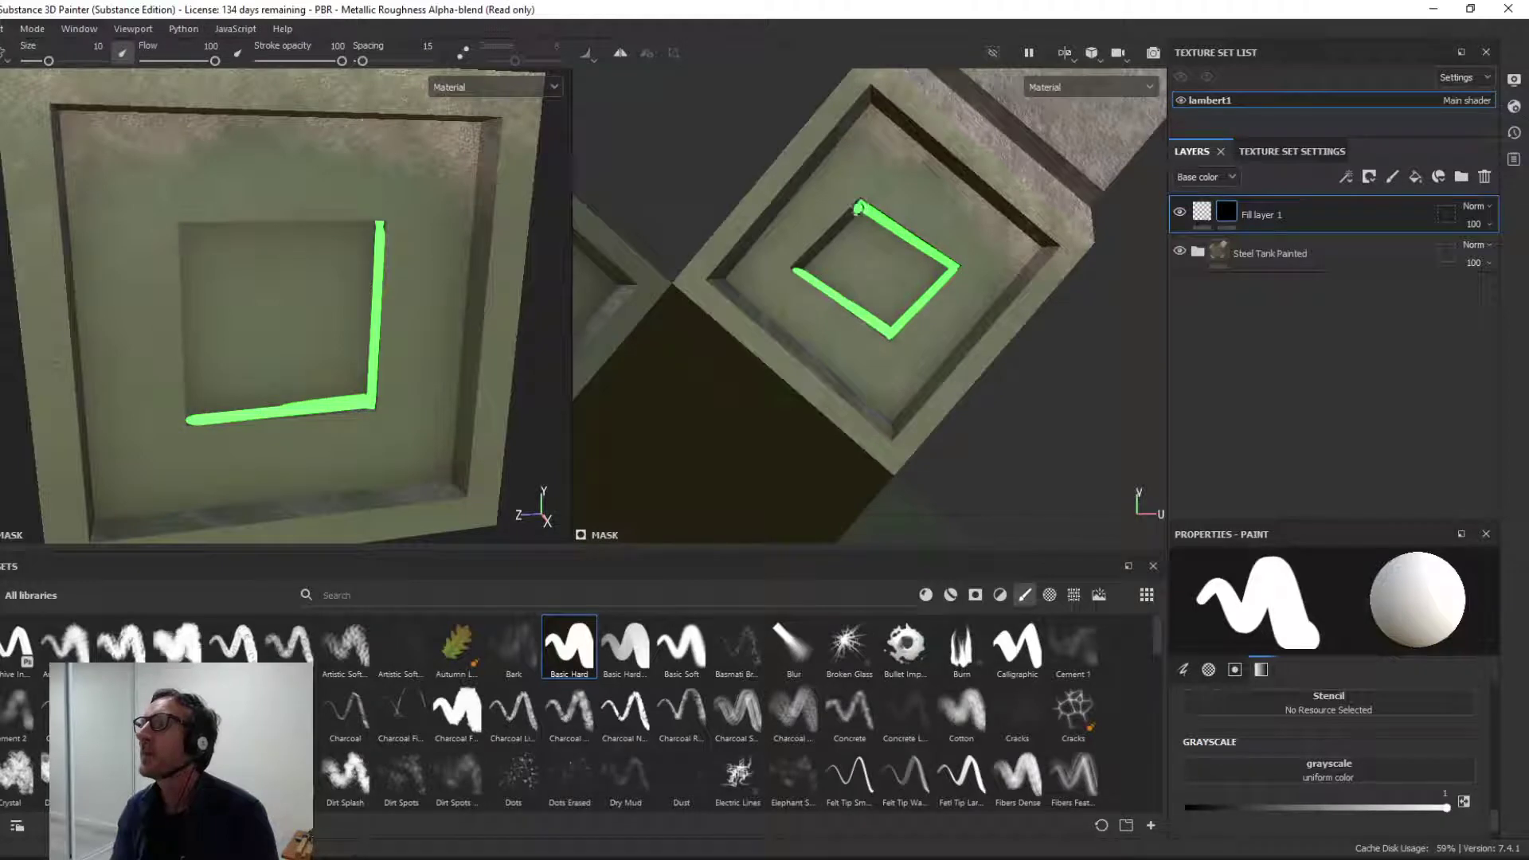
shift+click(858, 208)
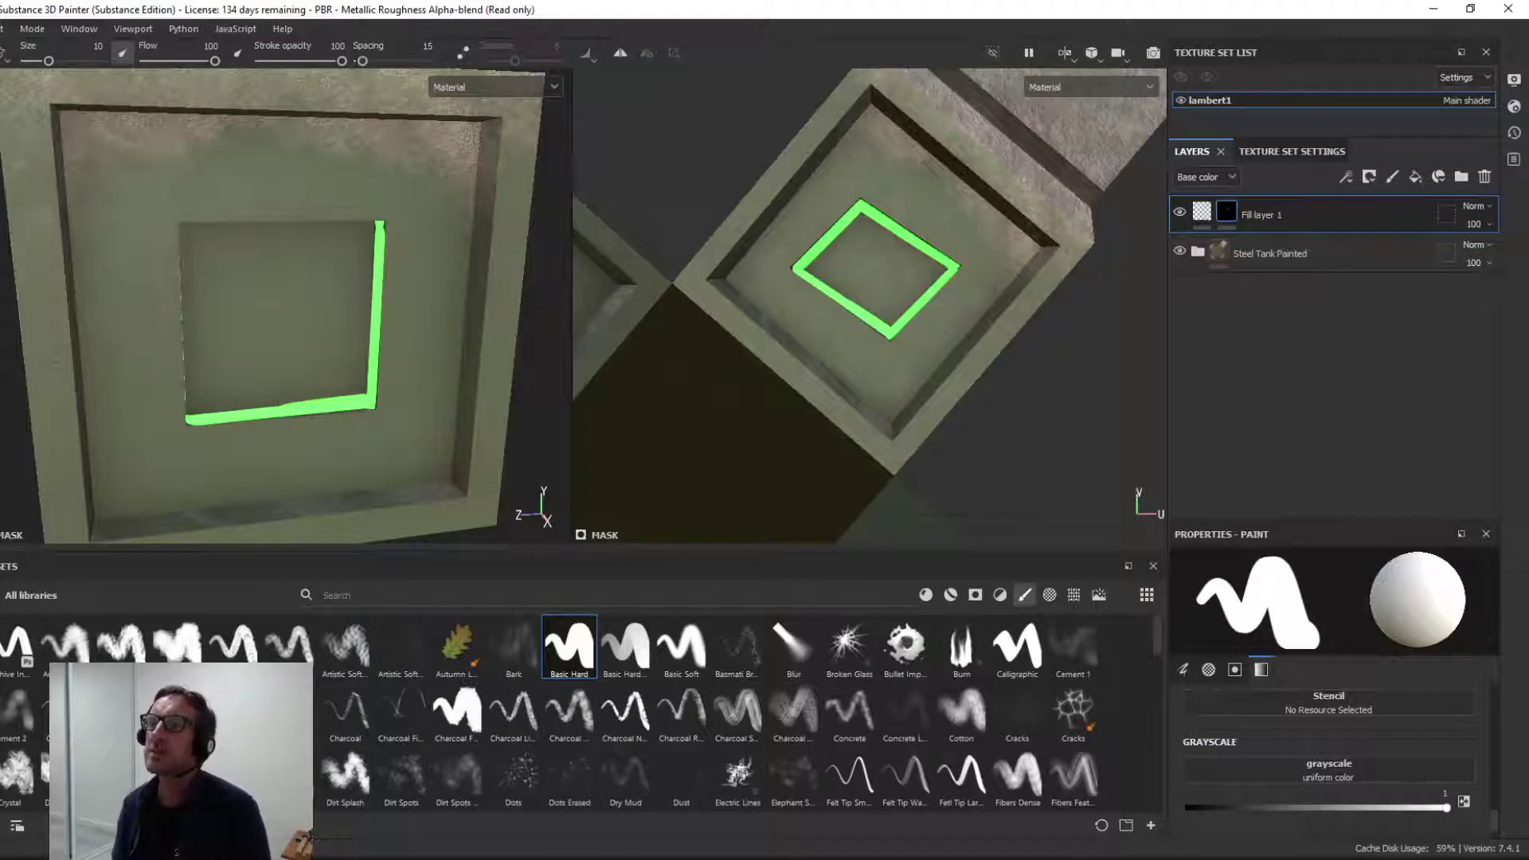
Step: Drop a messy bottom-edge stroke and add green dots at the panel's top-right and bottom-right
scroll(339, 351, up, 5)
scroll(353, 428, down, 2)
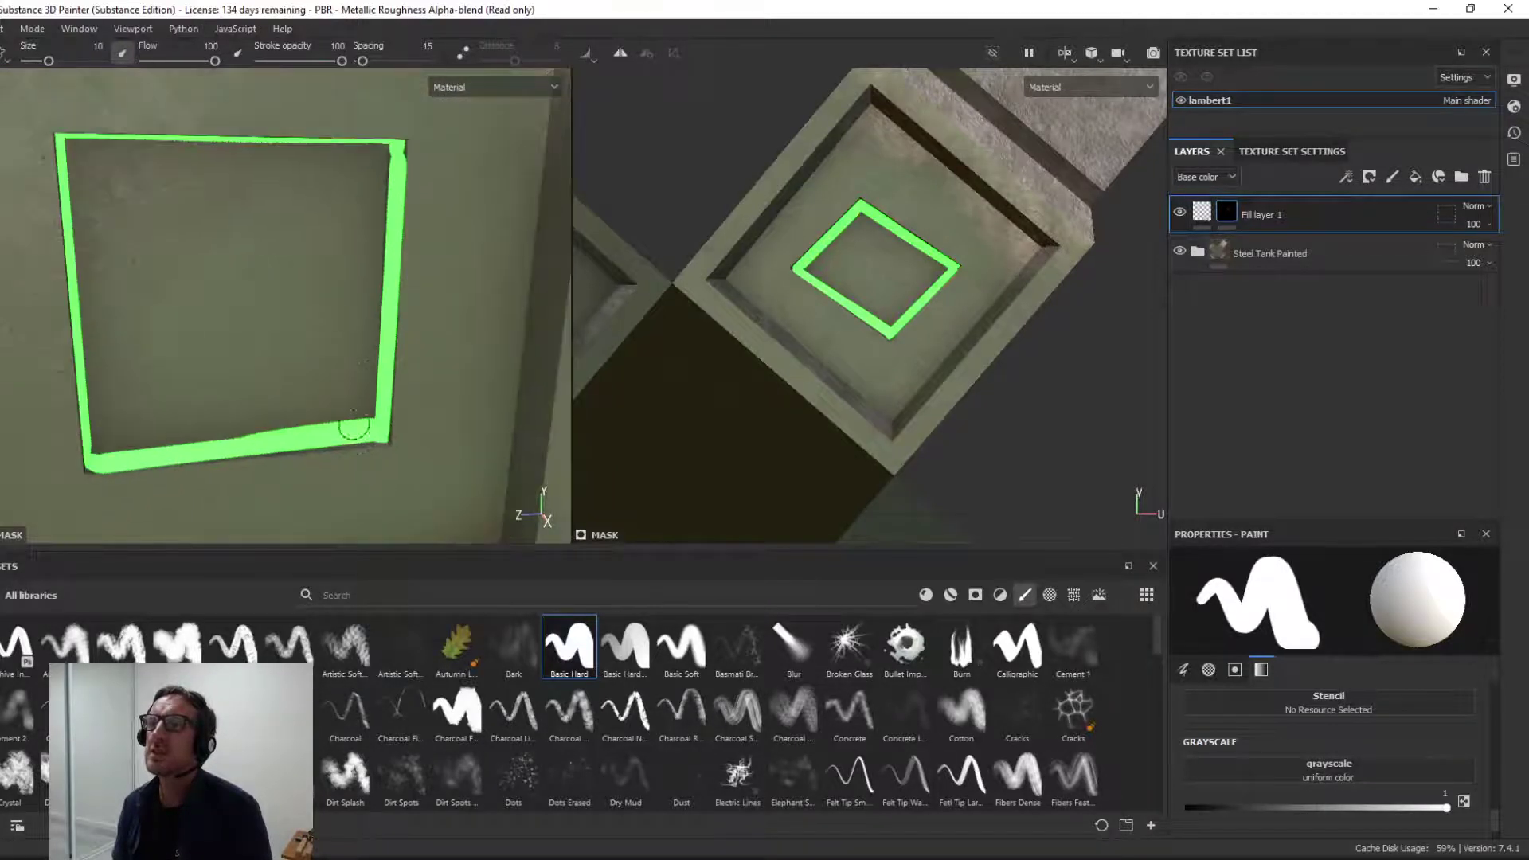
mouse_move(254, 448)
mouse_down()
mouse_move(380, 437)
mouse_move(382, 402)
mouse_move(376, 424)
mouse_move(157, 452)
mouse_up()
key(ctrl+z)
scroll(239, 446, down, 3)
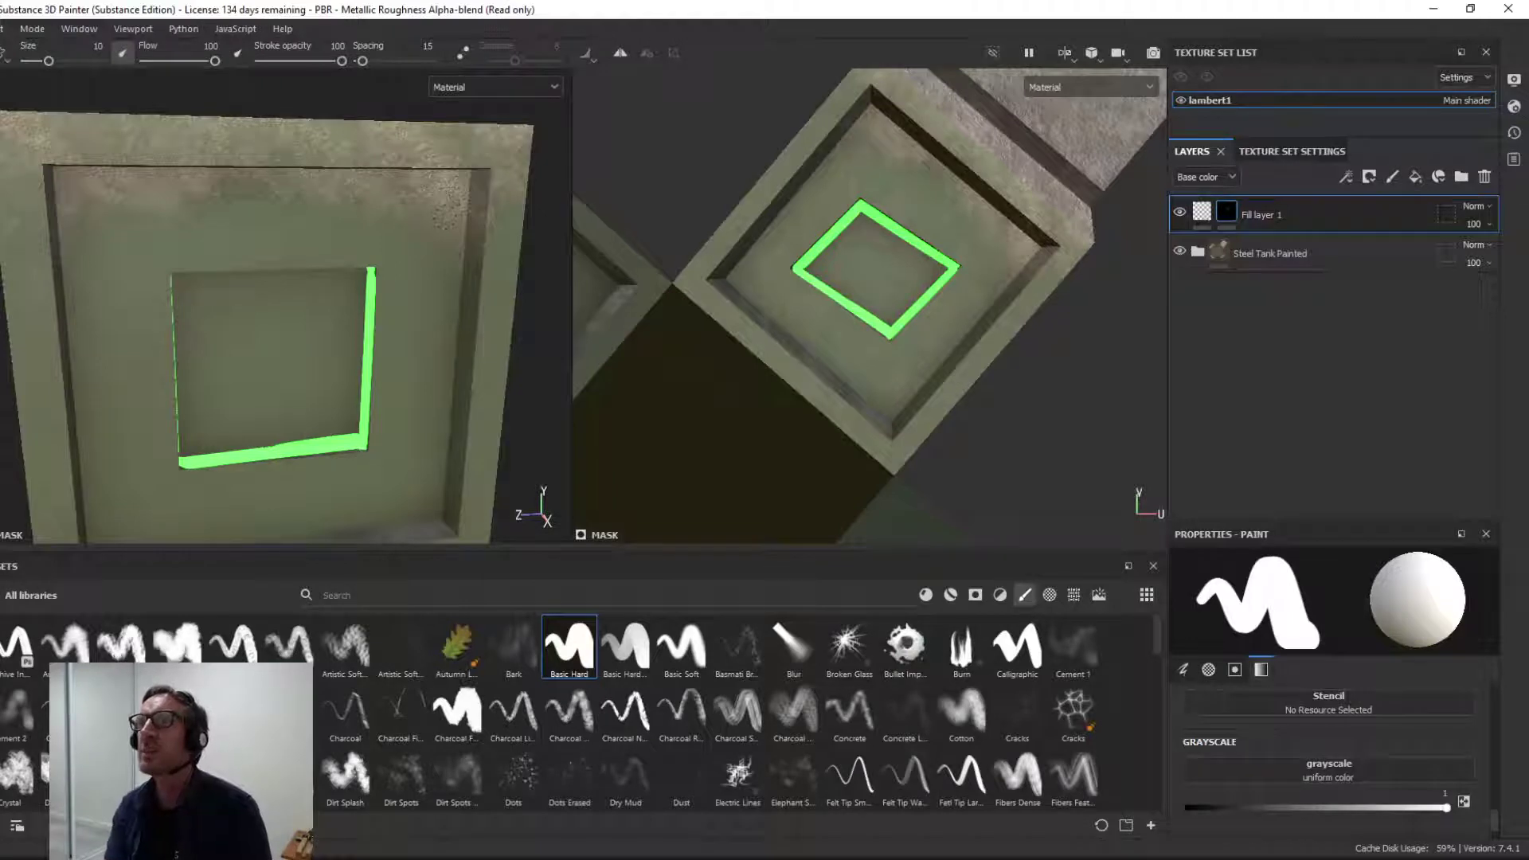
click(449, 216)
click(429, 499)
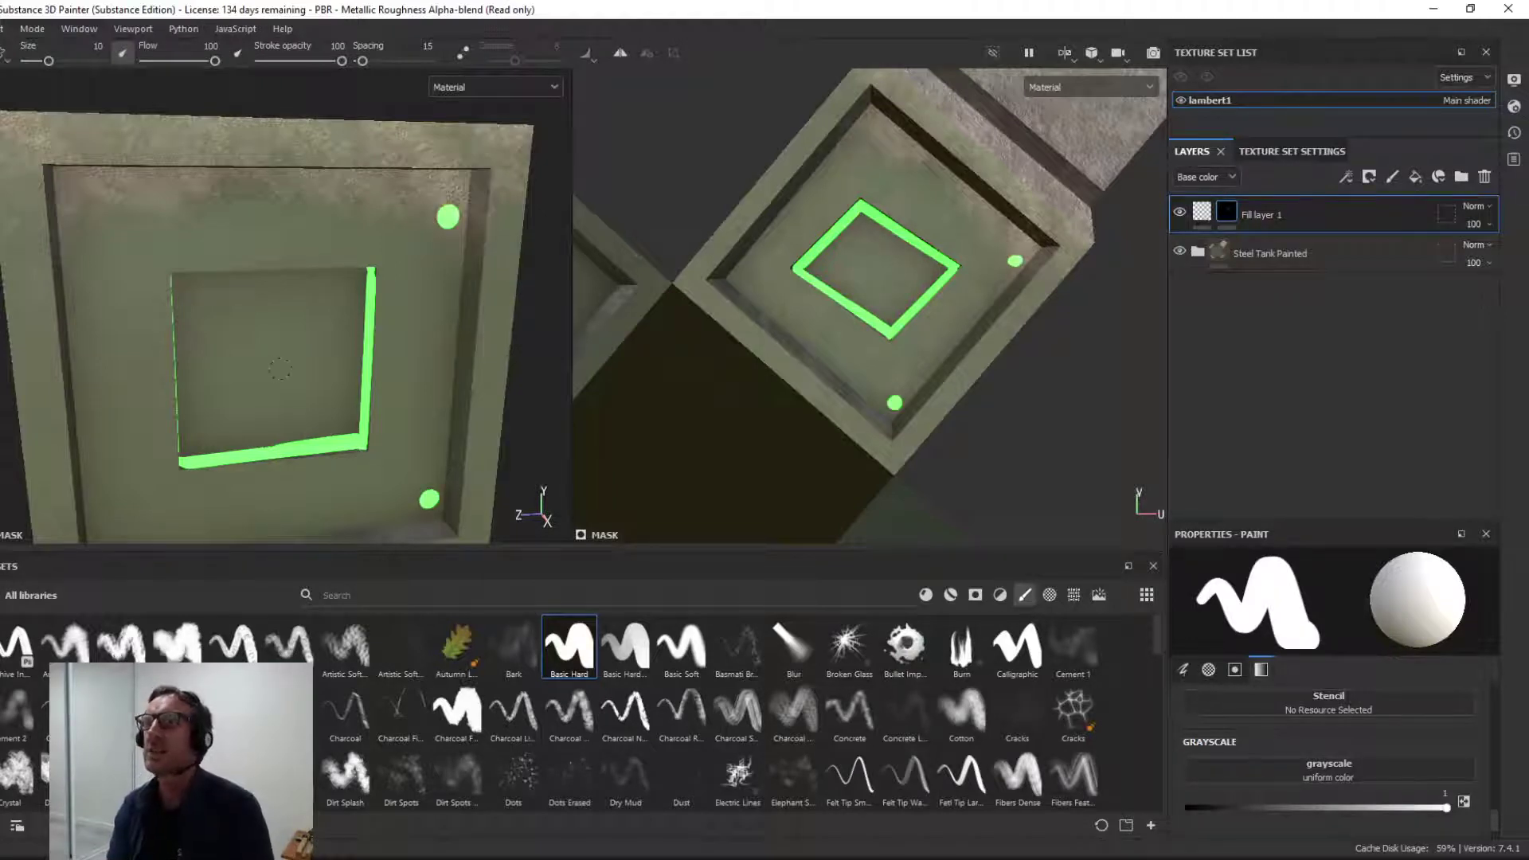
scroll(280, 368, down, 2)
mouse_move(280, 368)
alt+mouse_down()
mouse_move(316, 267)
mouse_move(307, 342)
alt+mouse_up()
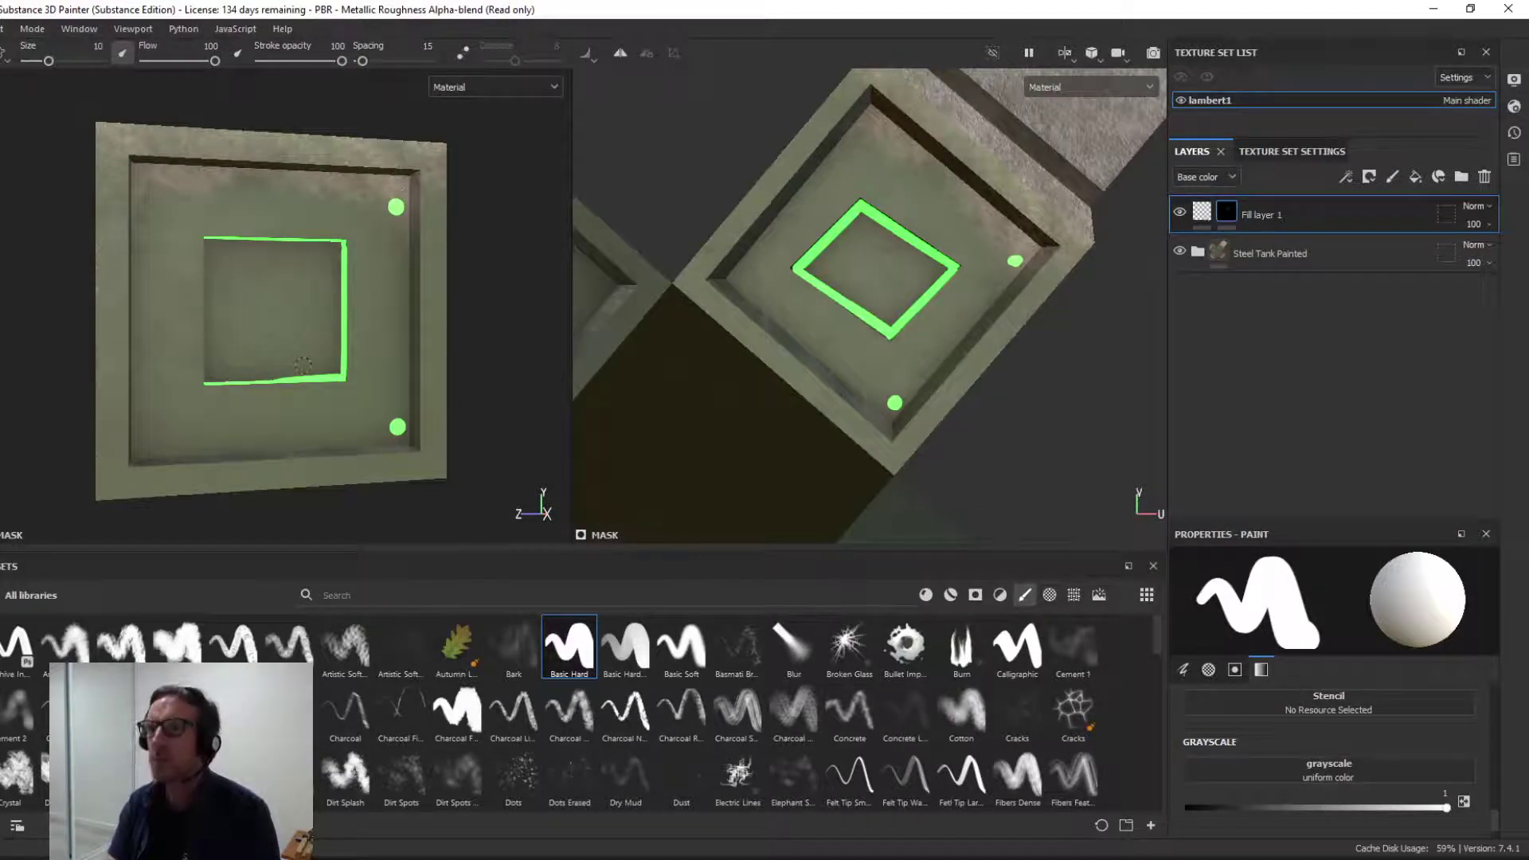
key(F10)
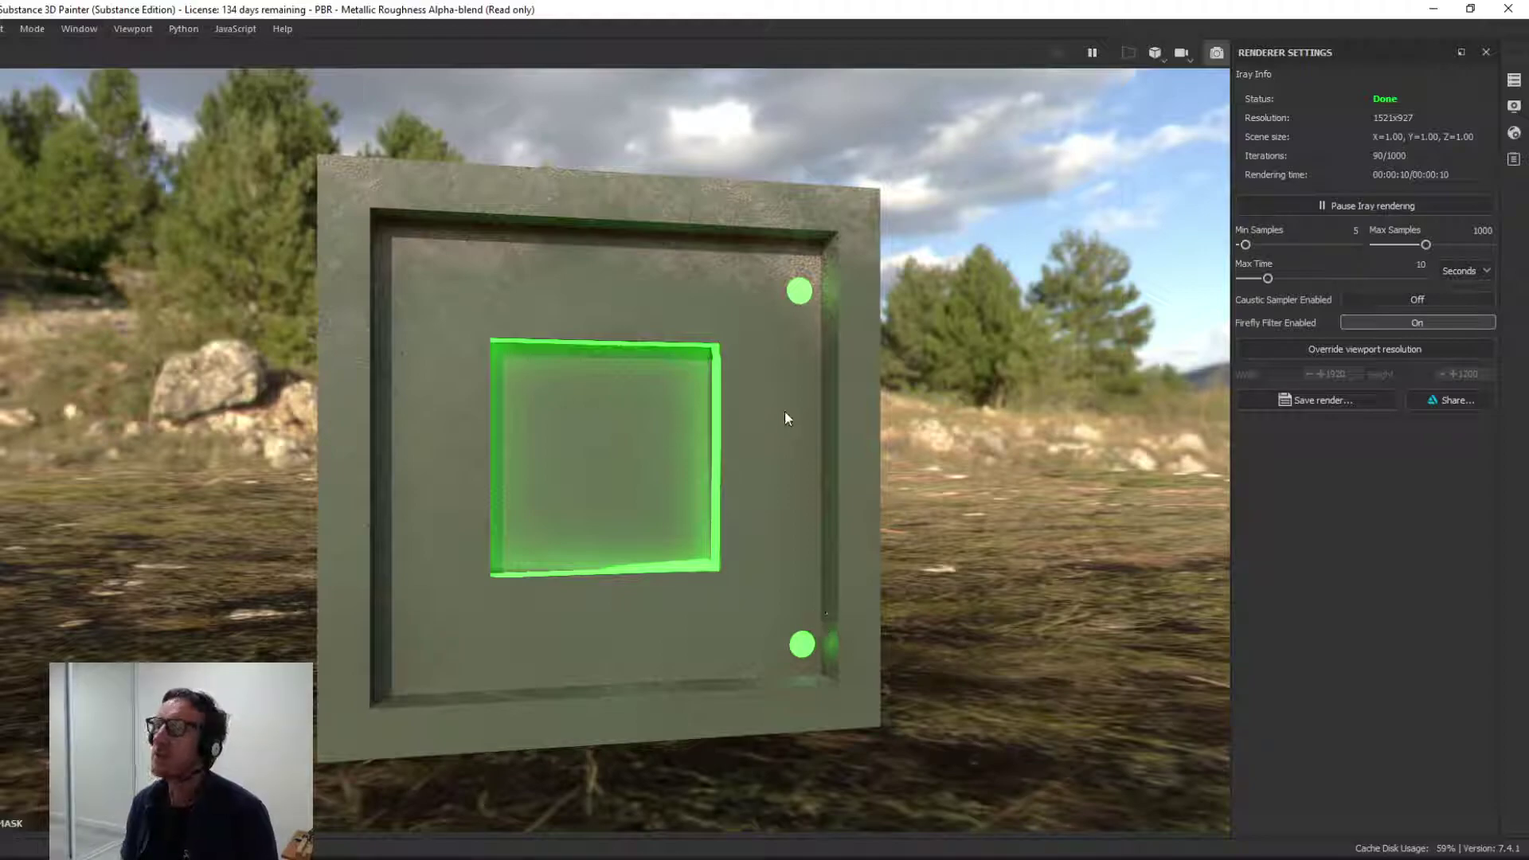
scroll(790, 411, up, 2)
scroll(795, 413, down, 4)
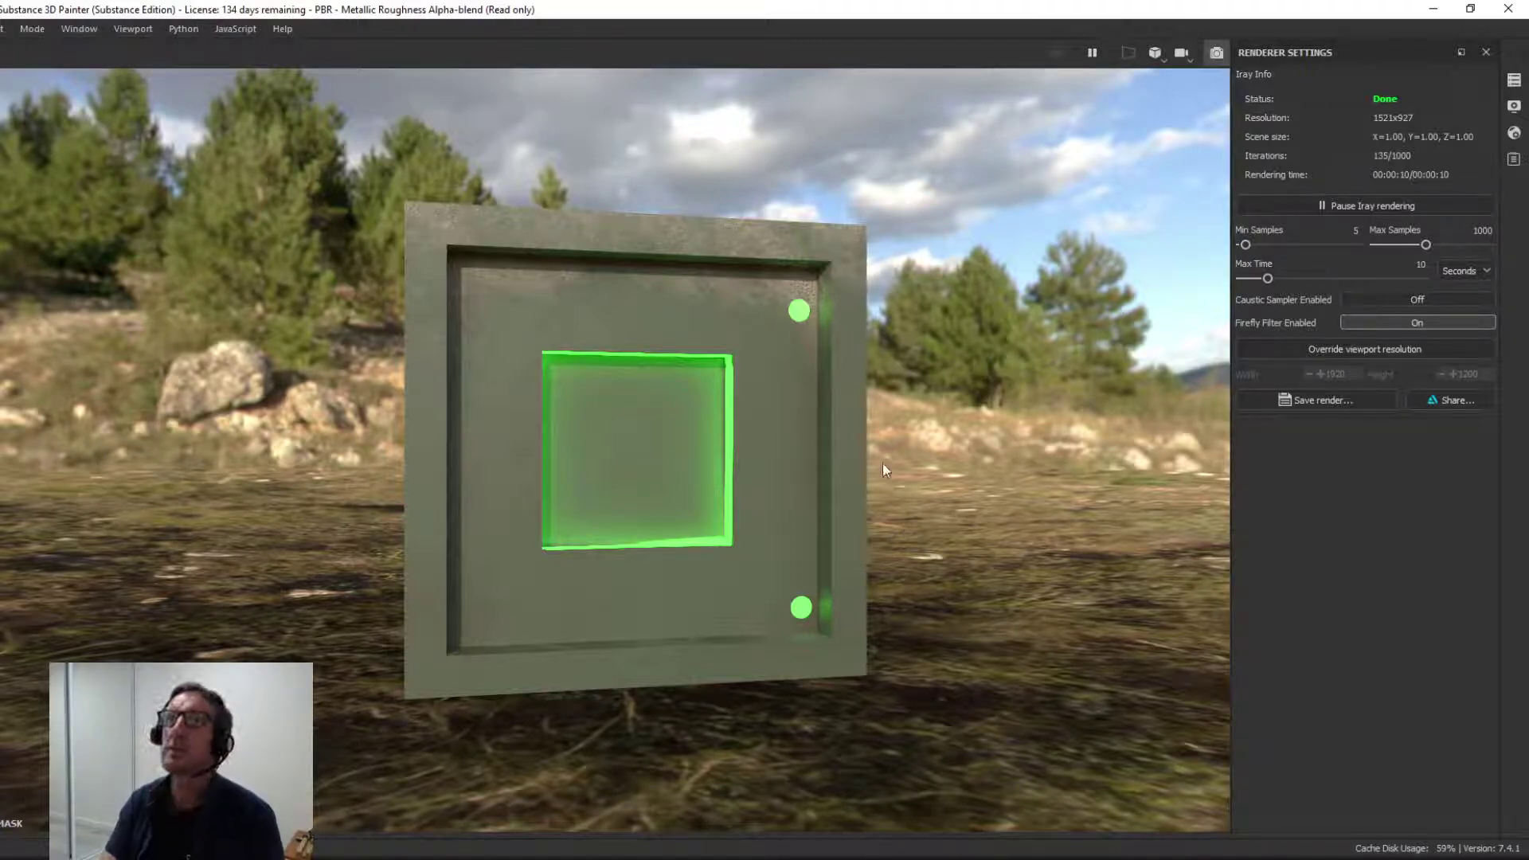
key(F10)
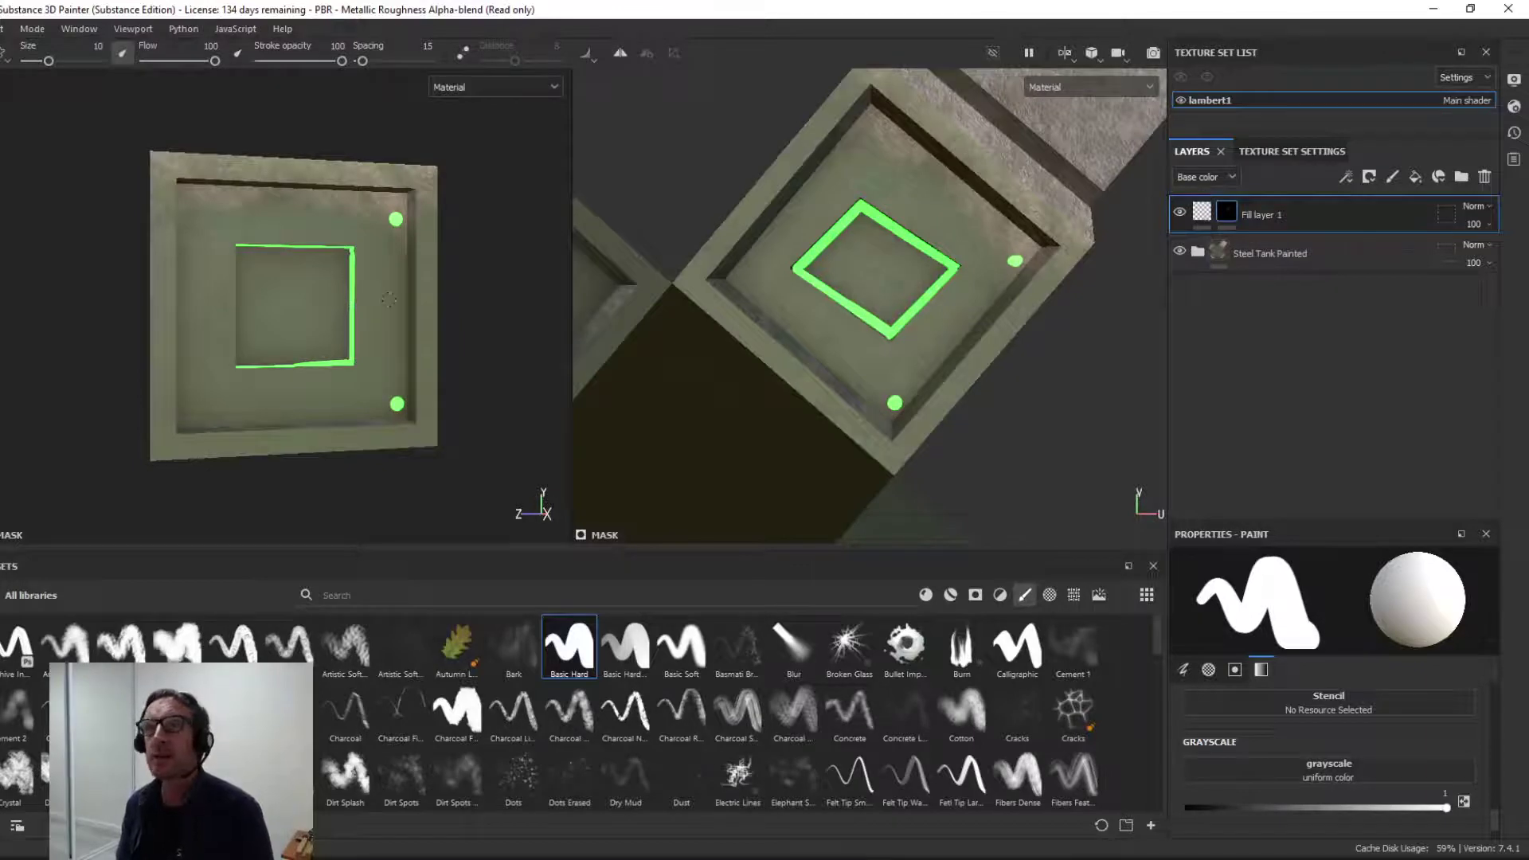
Step: Paint curved green arcs by all four corner dots, adding dots in the left corners
scroll(389, 291, up, 2)
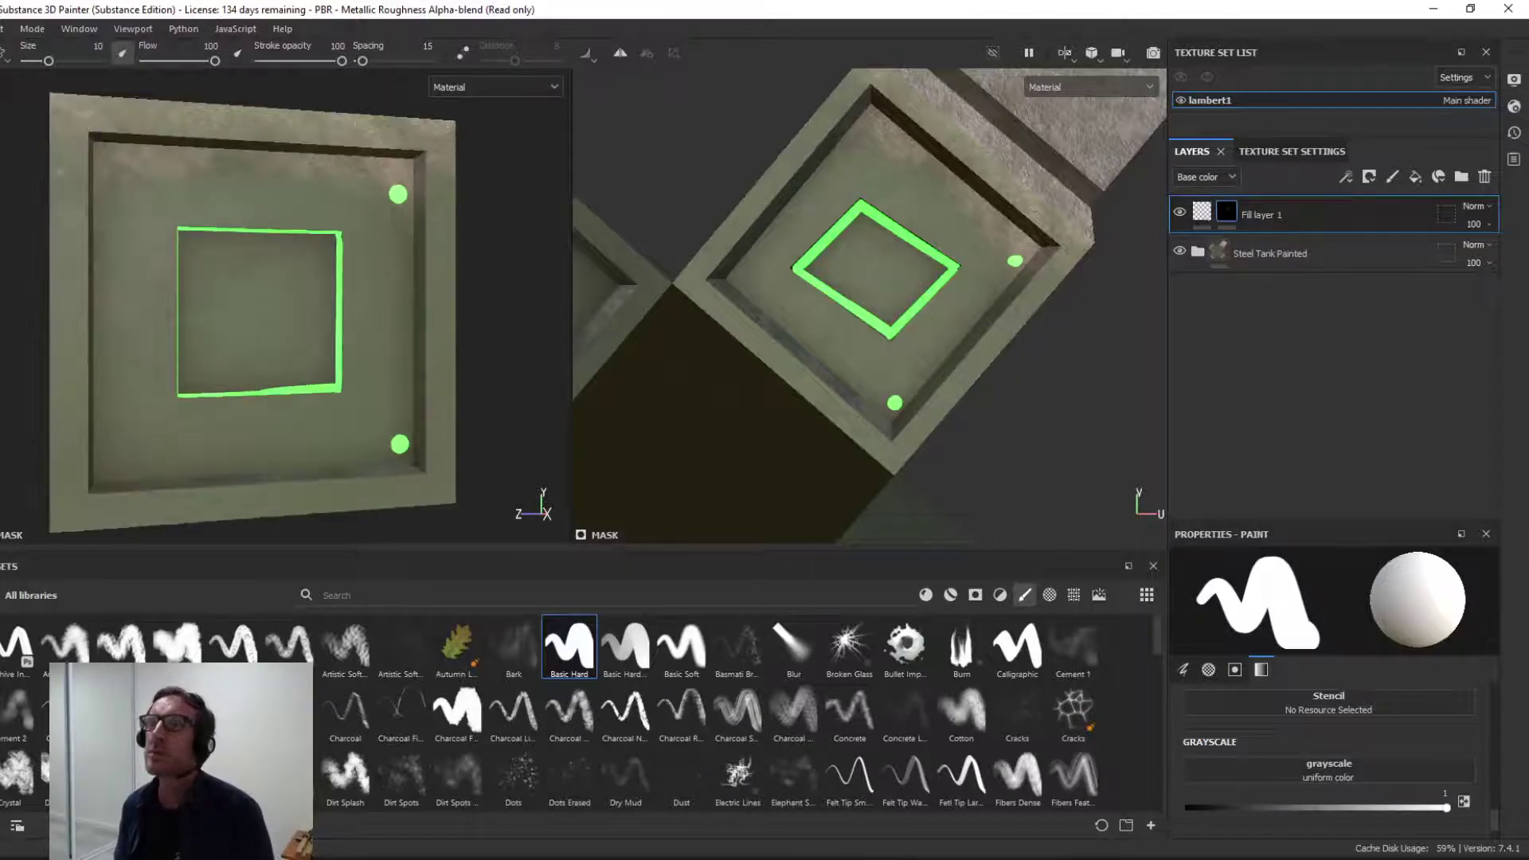
mouse_move(349, 173)
mouse_down()
mouse_move(353, 209)
mouse_move(395, 250)
mouse_up()
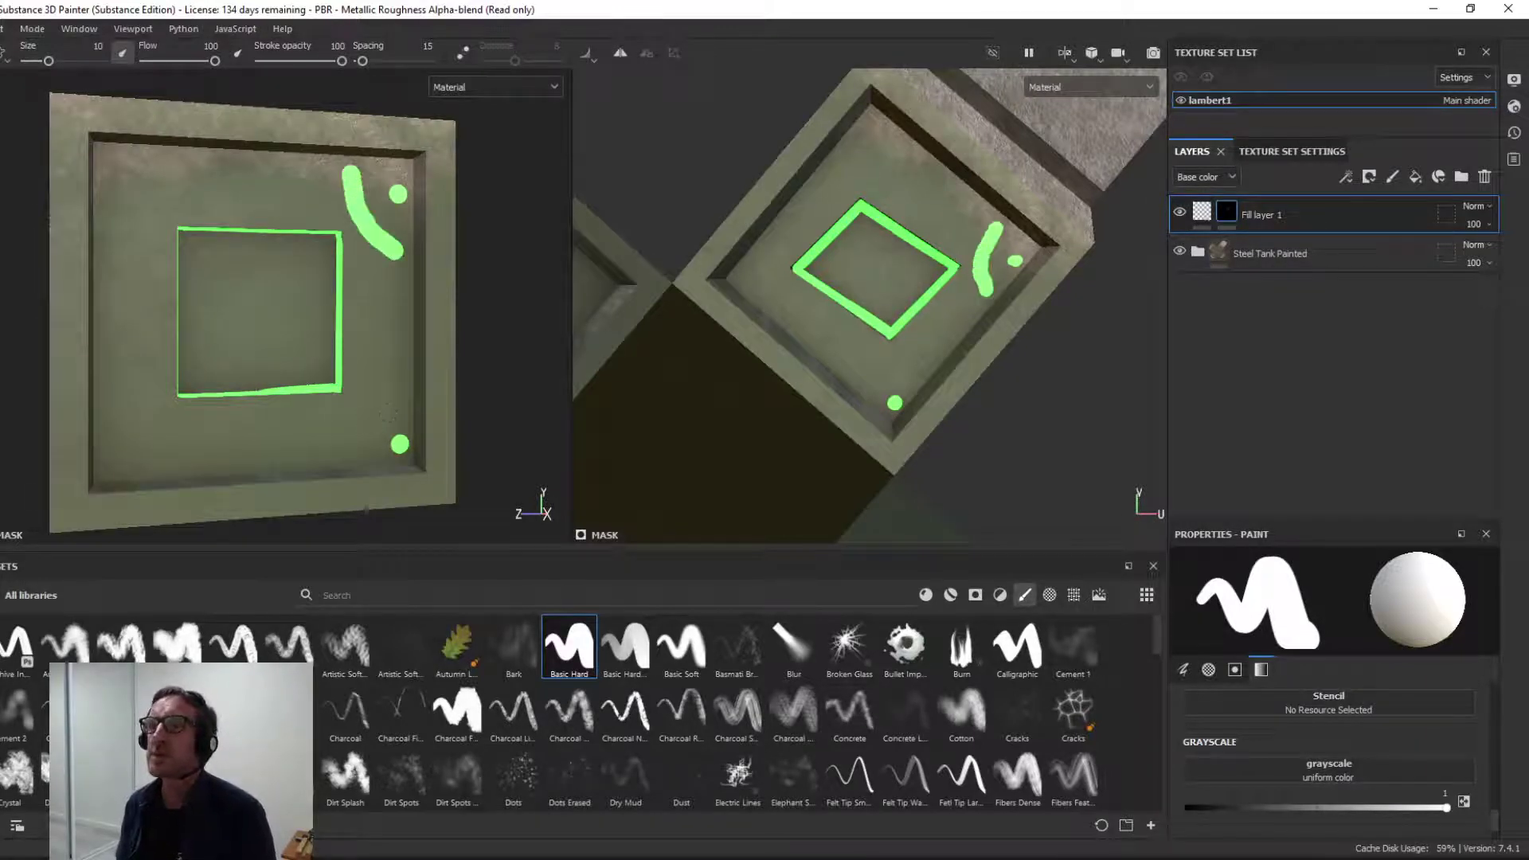
mouse_move(401, 392)
mouse_down()
mouse_move(376, 405)
mouse_move(349, 462)
mouse_up()
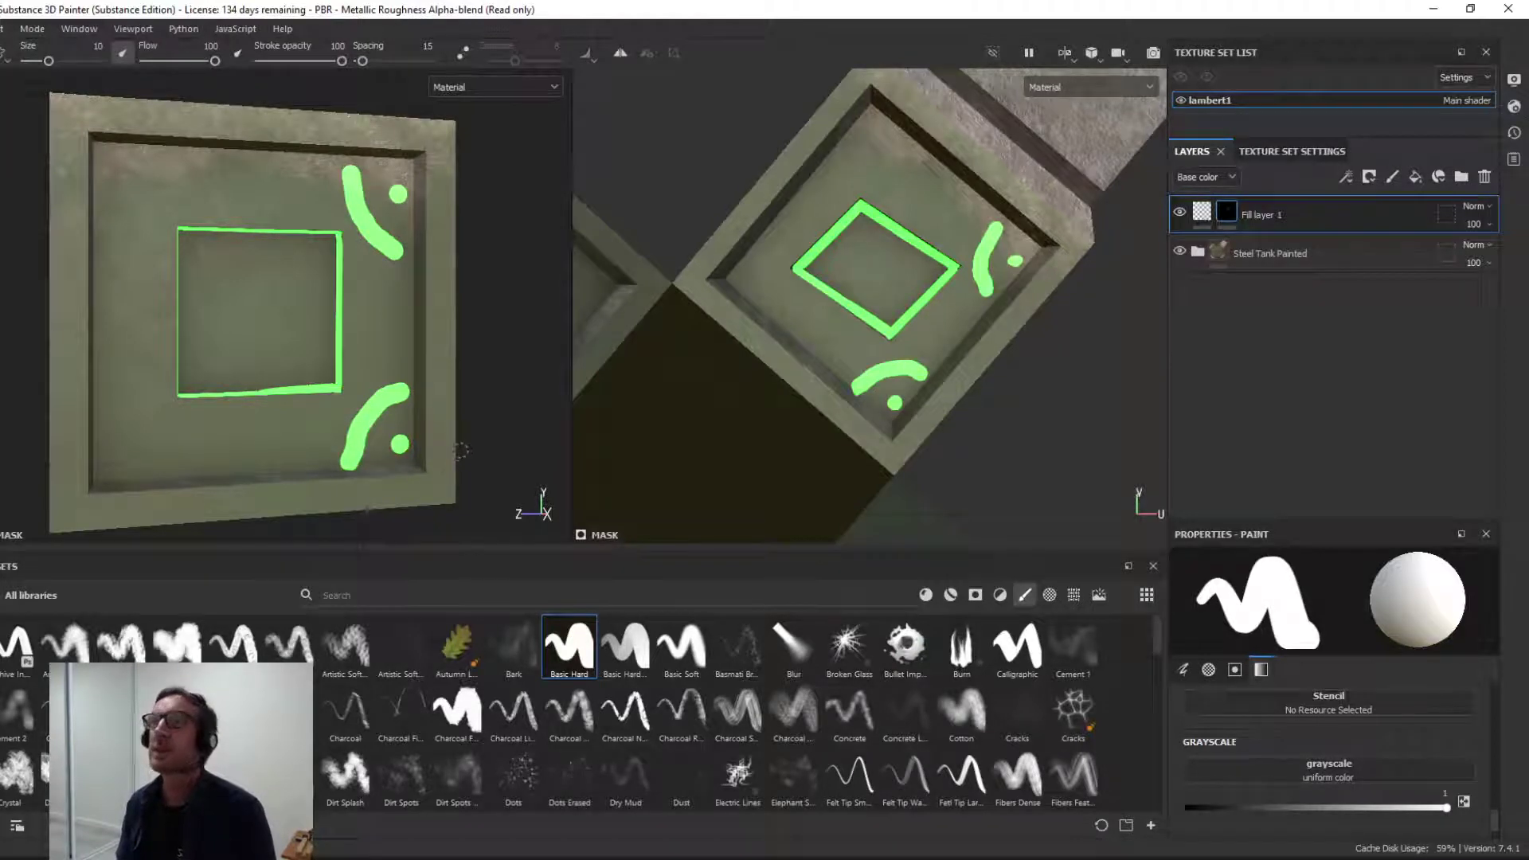
click(110, 164)
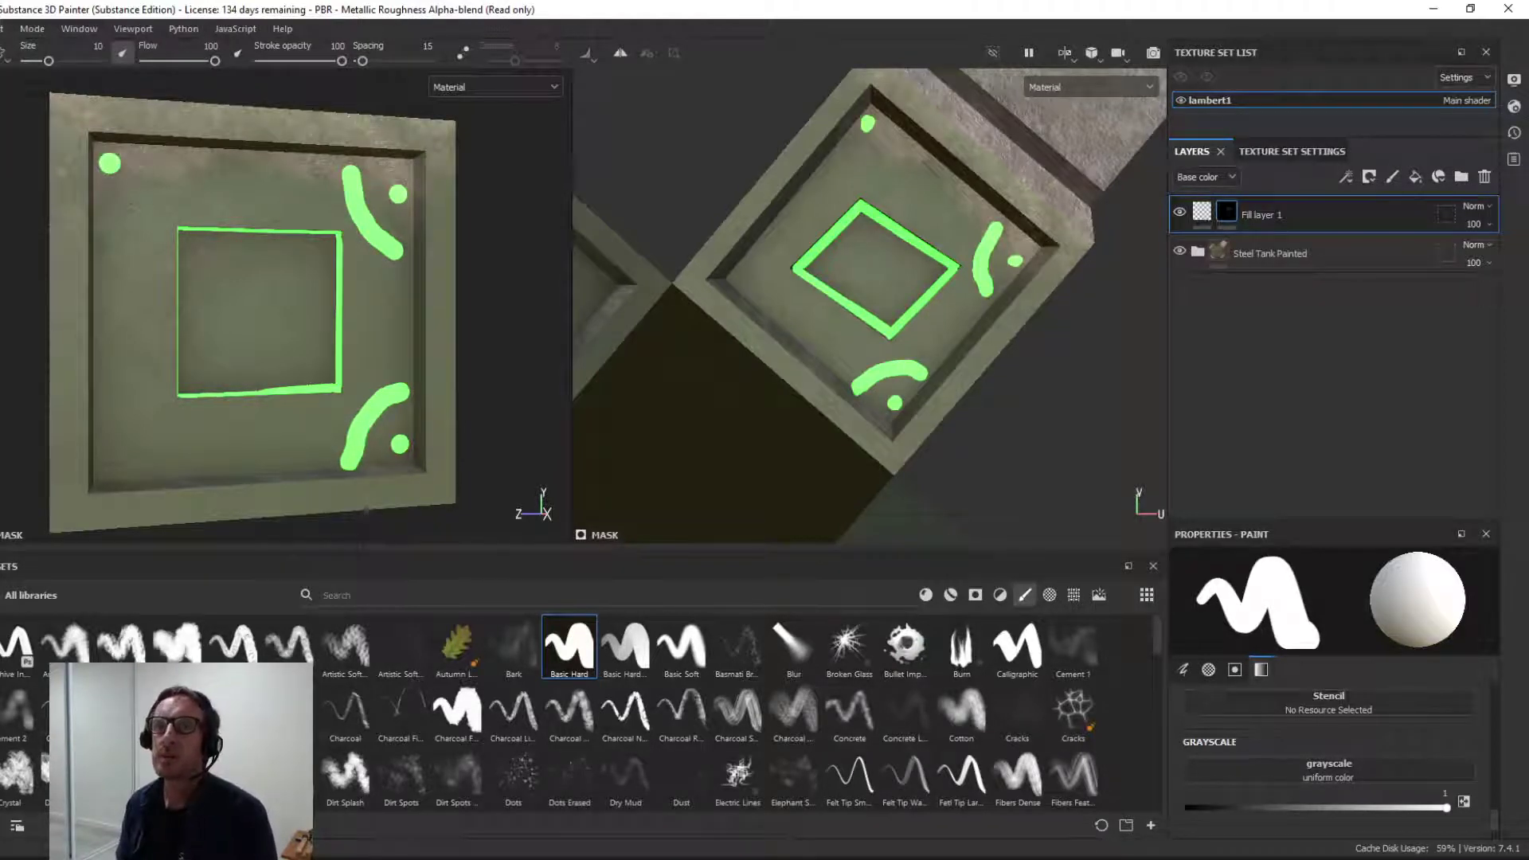
click(114, 462)
drag(104, 415, 165, 473)
drag(154, 157, 108, 209)
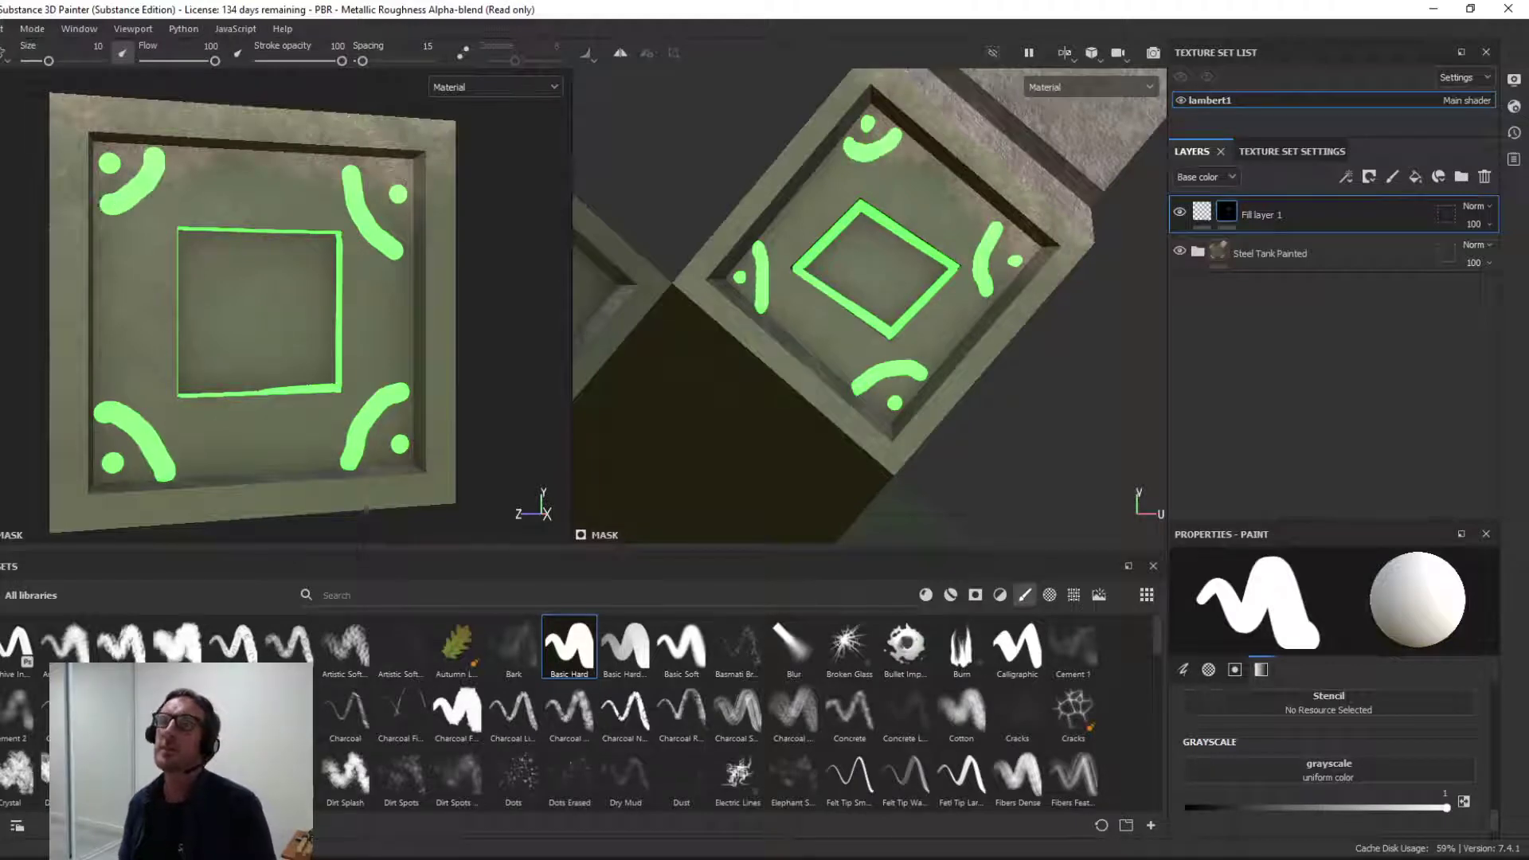
Step: Add two green dots inside the square and view the whole painted crate
click(201, 313)
click(317, 311)
mouse_move(319, 422)
alt+mouse_down()
mouse_move(276, 364)
mouse_move(399, 406)
mouse_move(232, 341)
mouse_move(221, 259)
mouse_move(237, 271)
mouse_move(191, 263)
alt+mouse_up()
Step: Export the six lambert1 PNG textures, including Emissive, to Desktop/BOX Test
click(2, 29)
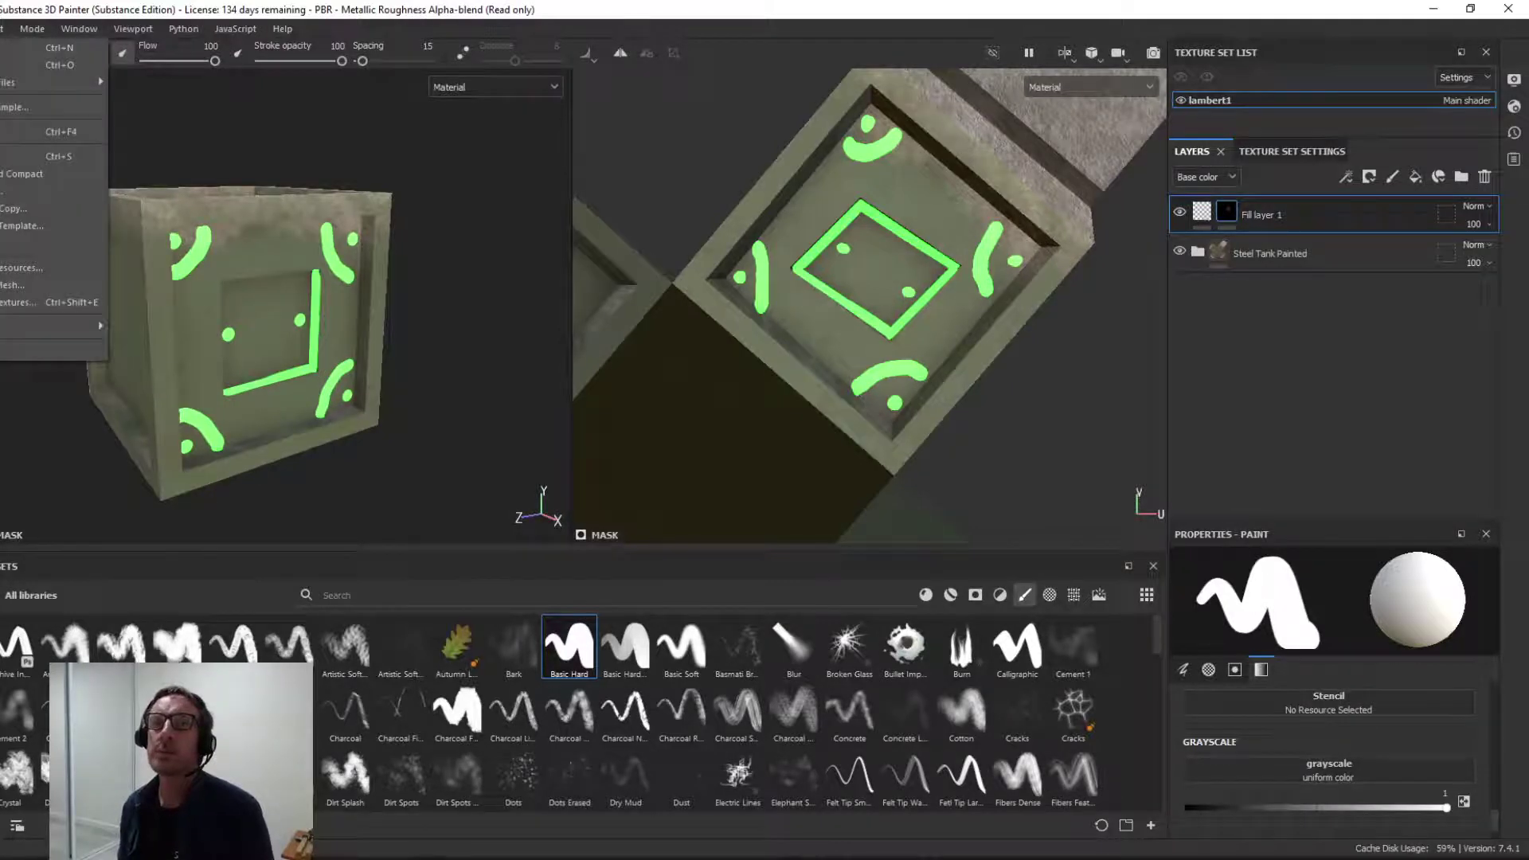
click(23, 303)
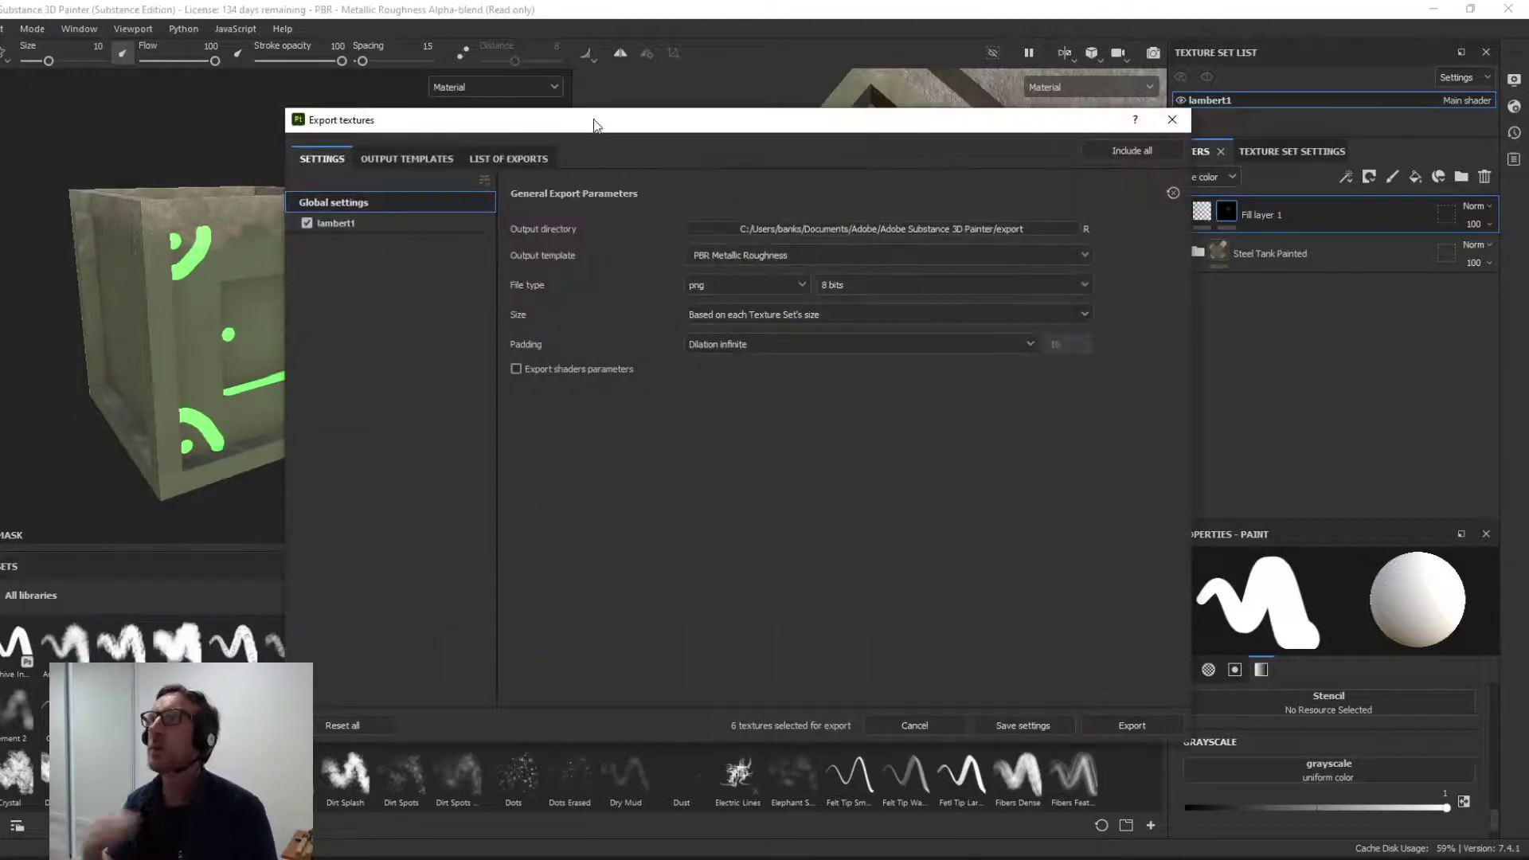
drag(593, 125, 516, 123)
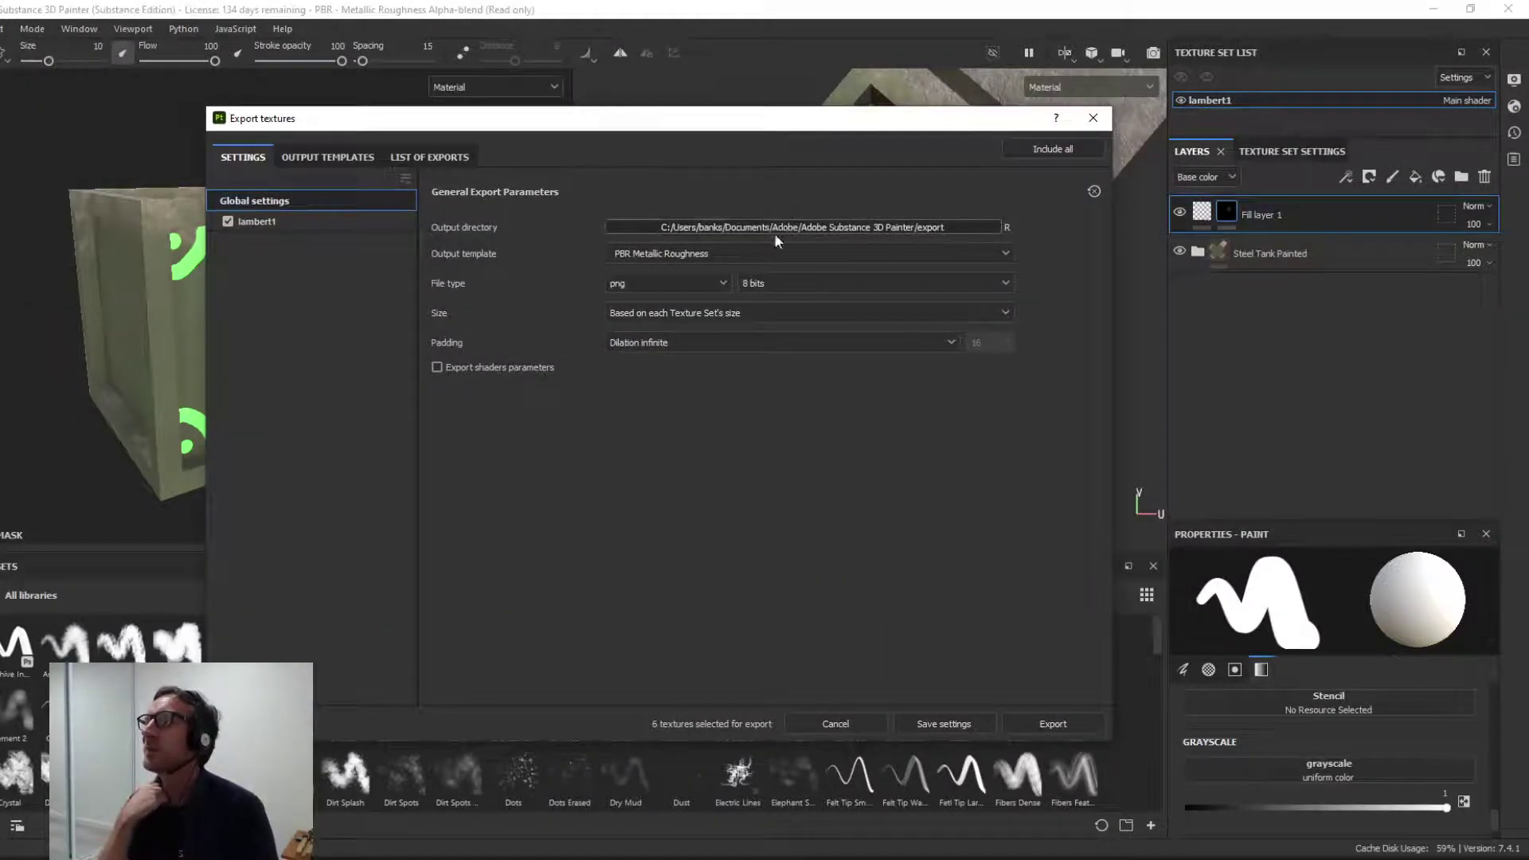
click(931, 228)
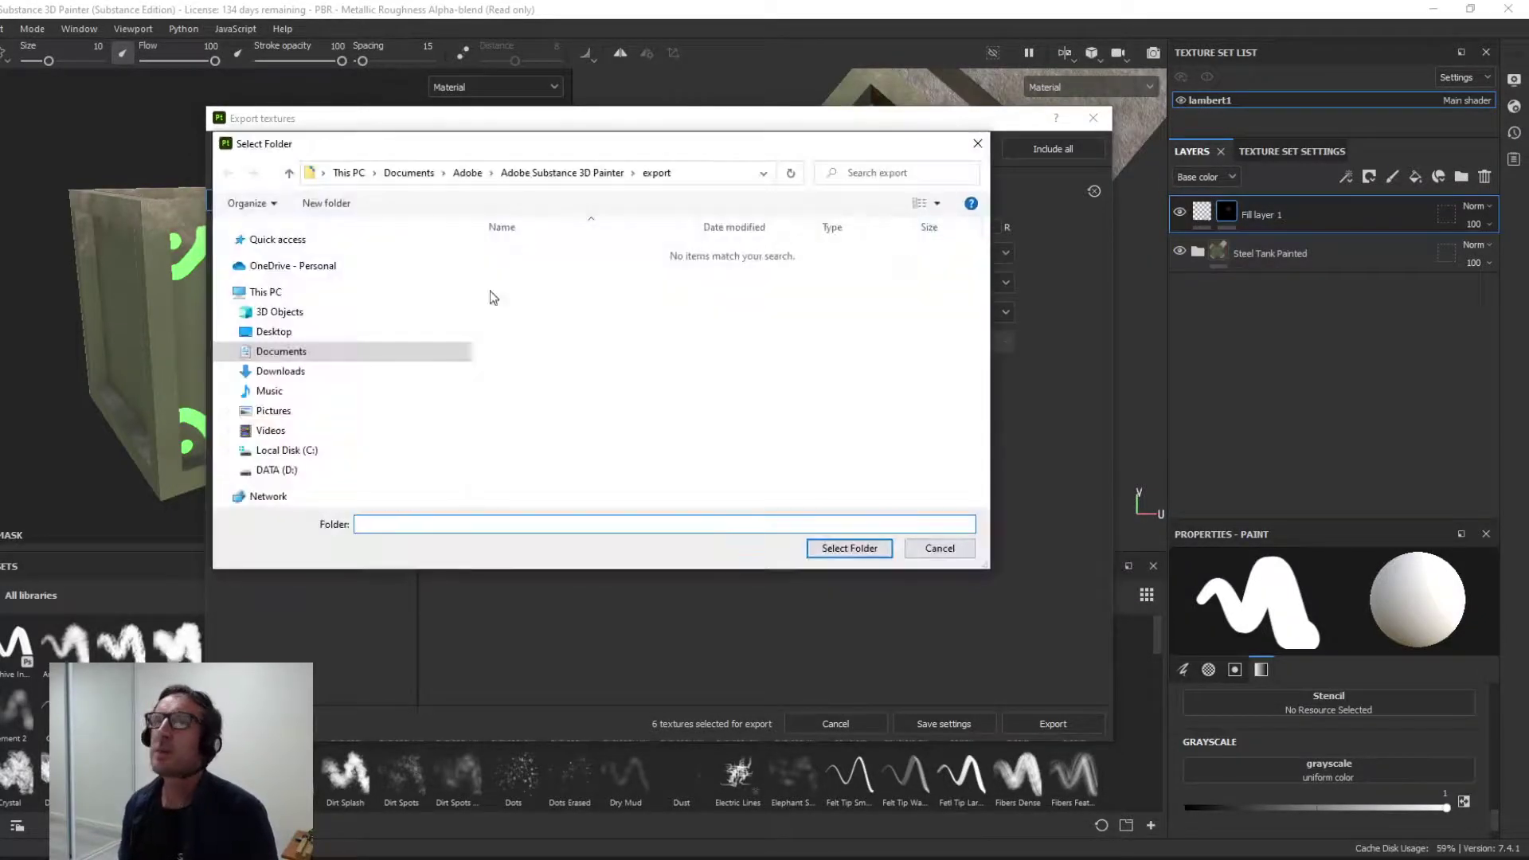
click(285, 332)
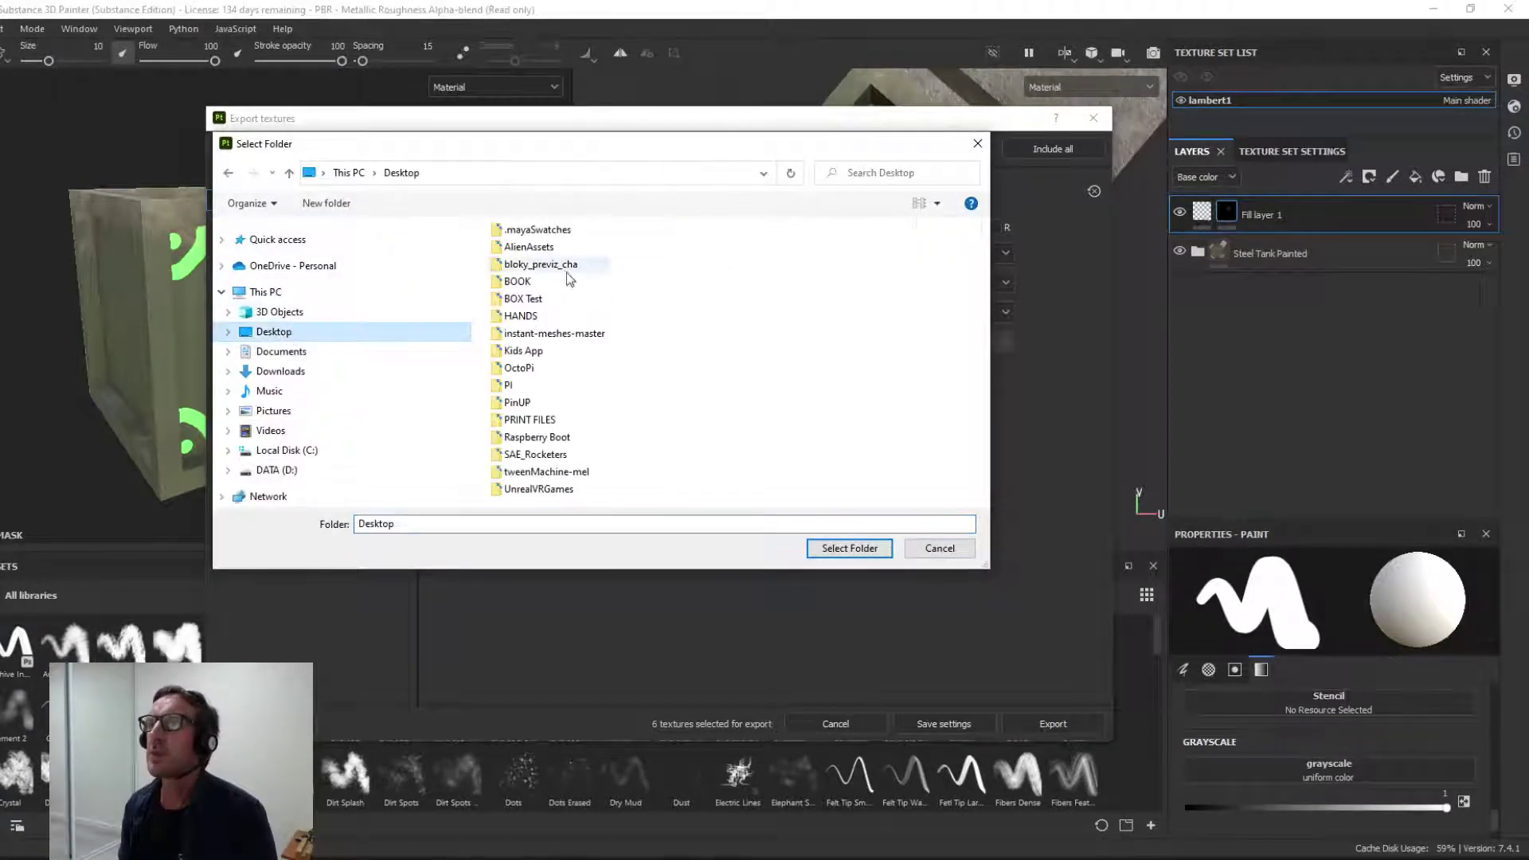
double_click(524, 300)
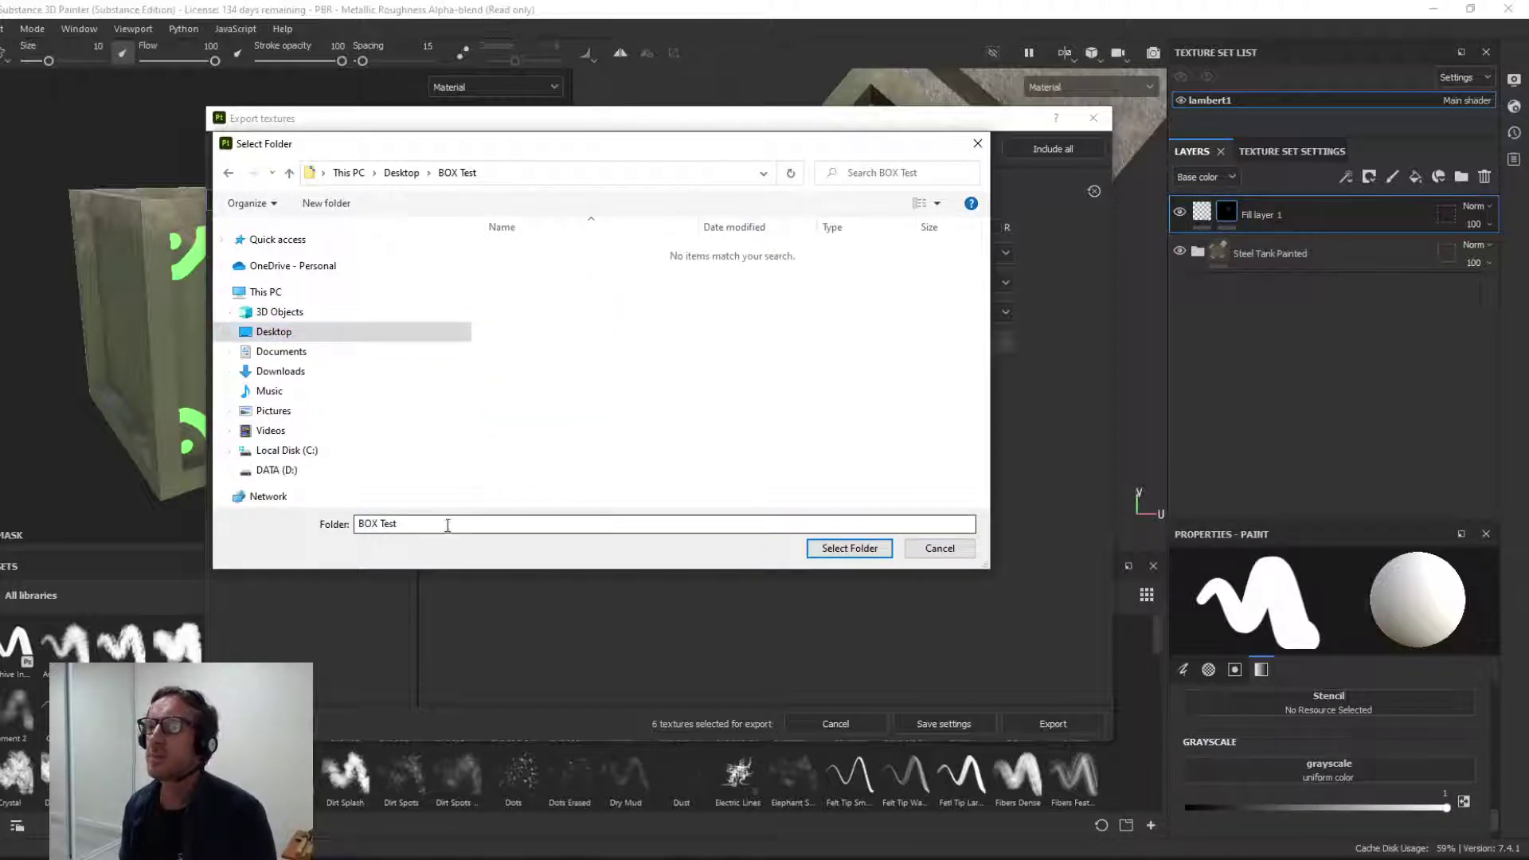
click(849, 548)
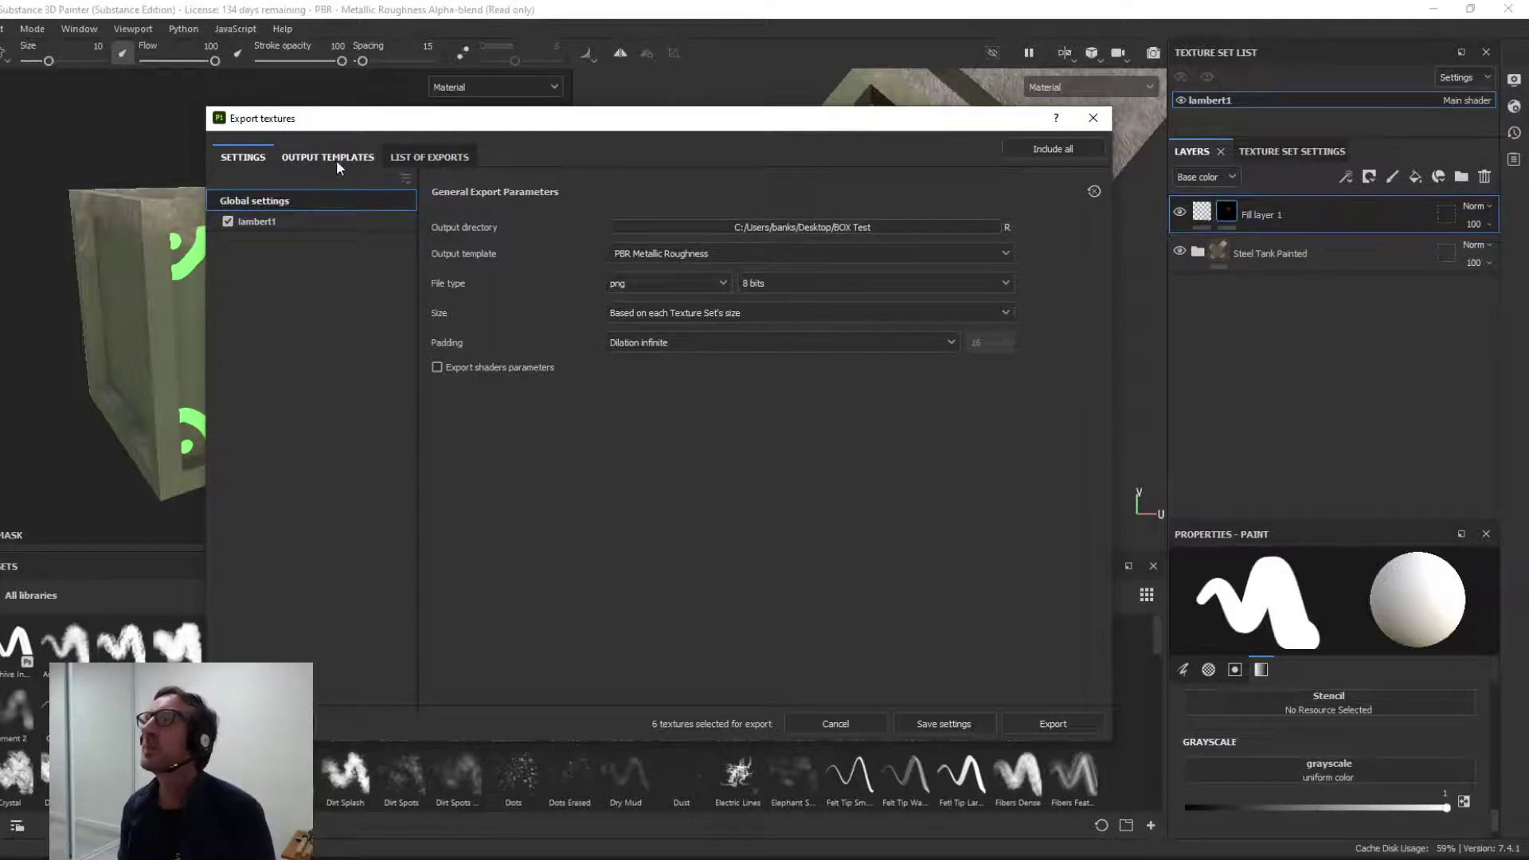
click(1034, 724)
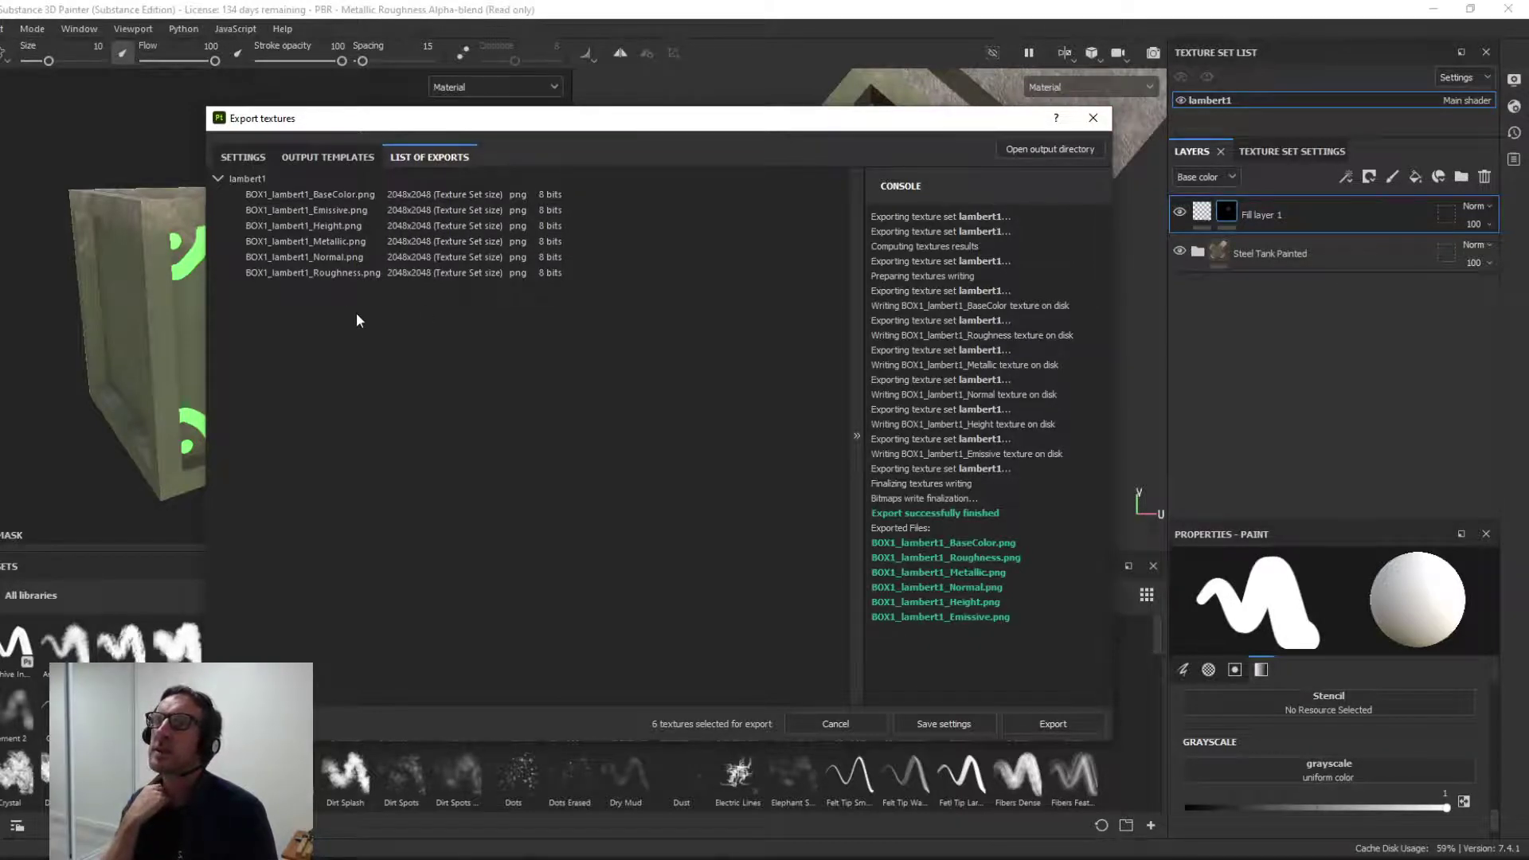
Step: Close the export dialog, switch to Maya and orbit around the box
click(1093, 118)
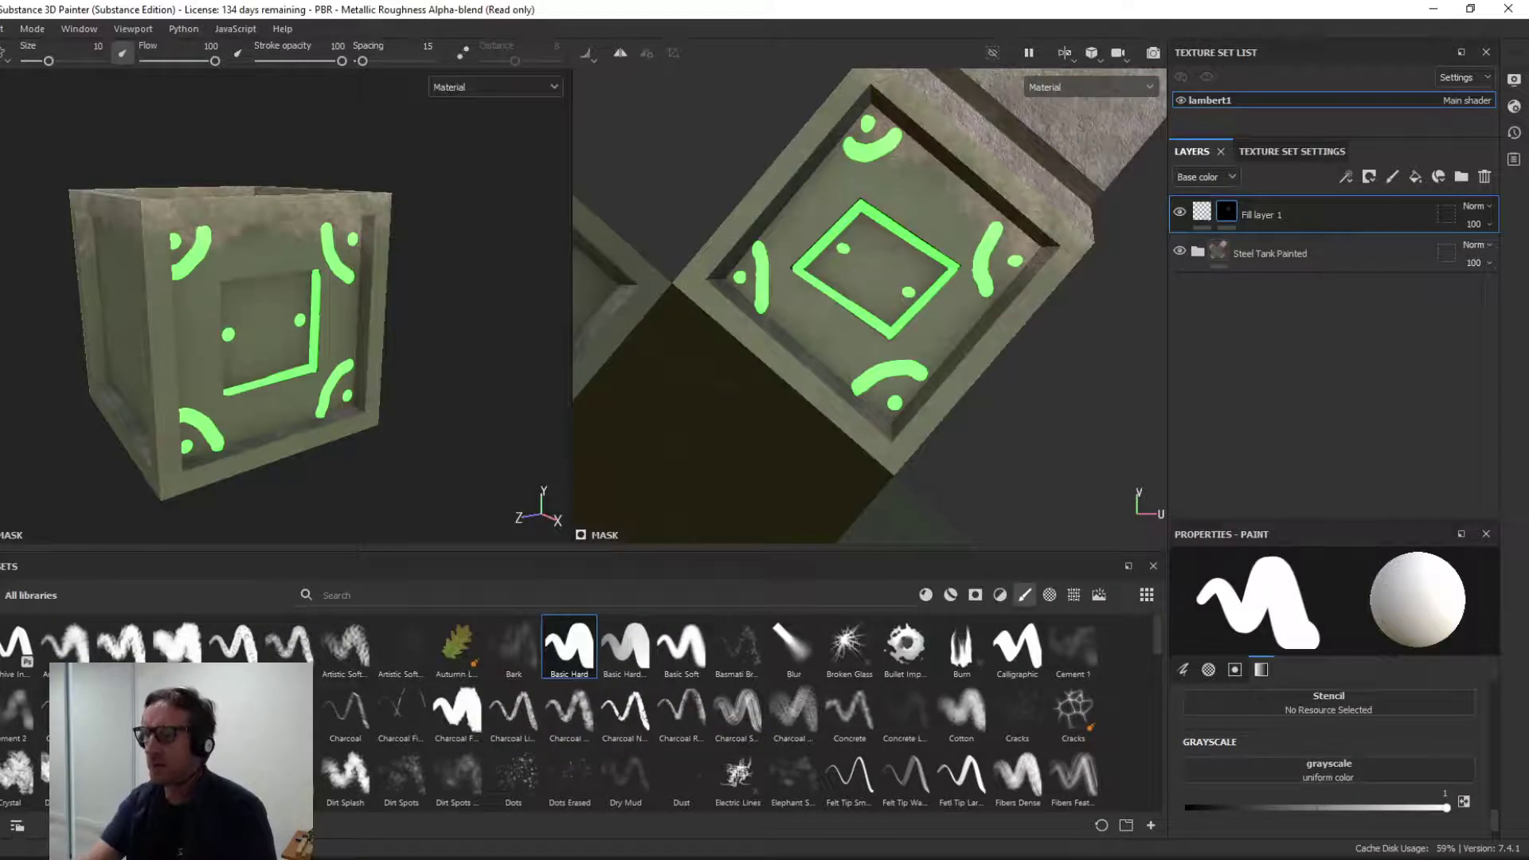
key(alt+Tab)
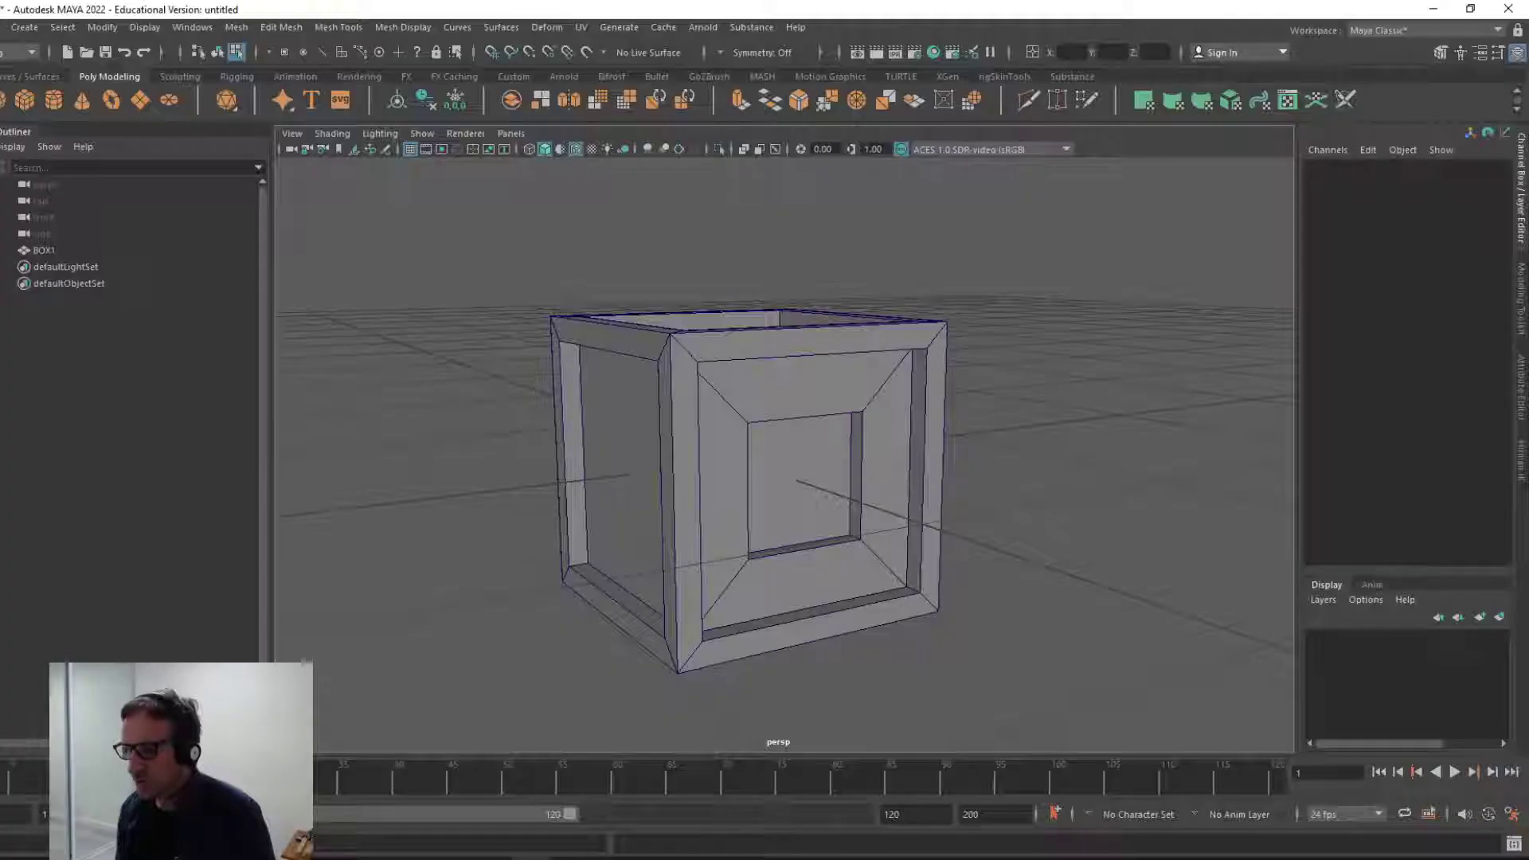
alt+drag(556, 743, 702, 500)
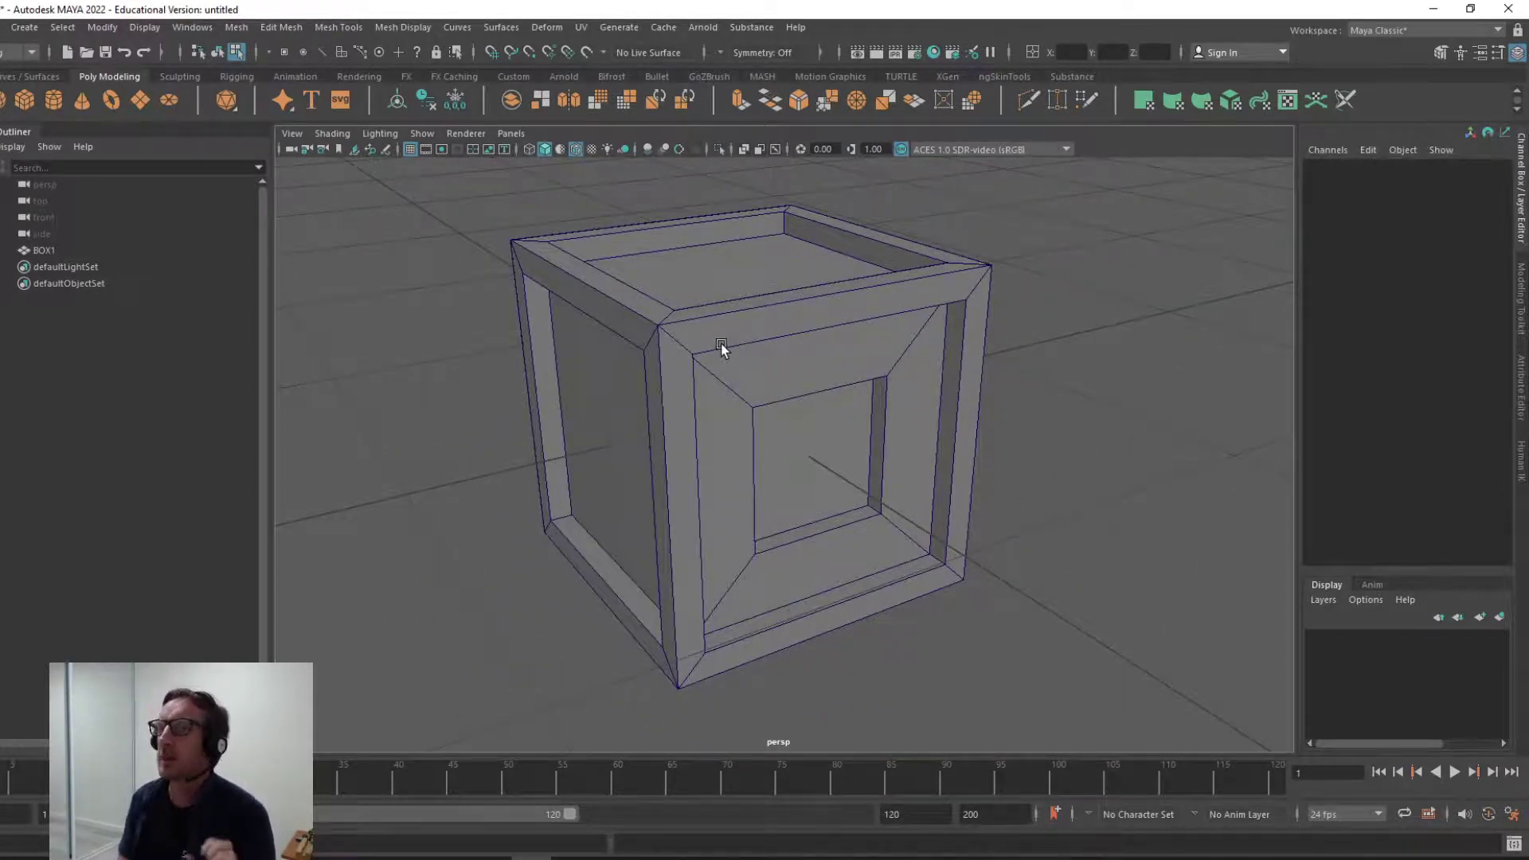
Step: Check the Substance menu, then open Windows > Settings/Preferences > Plug-in Manager
click(753, 26)
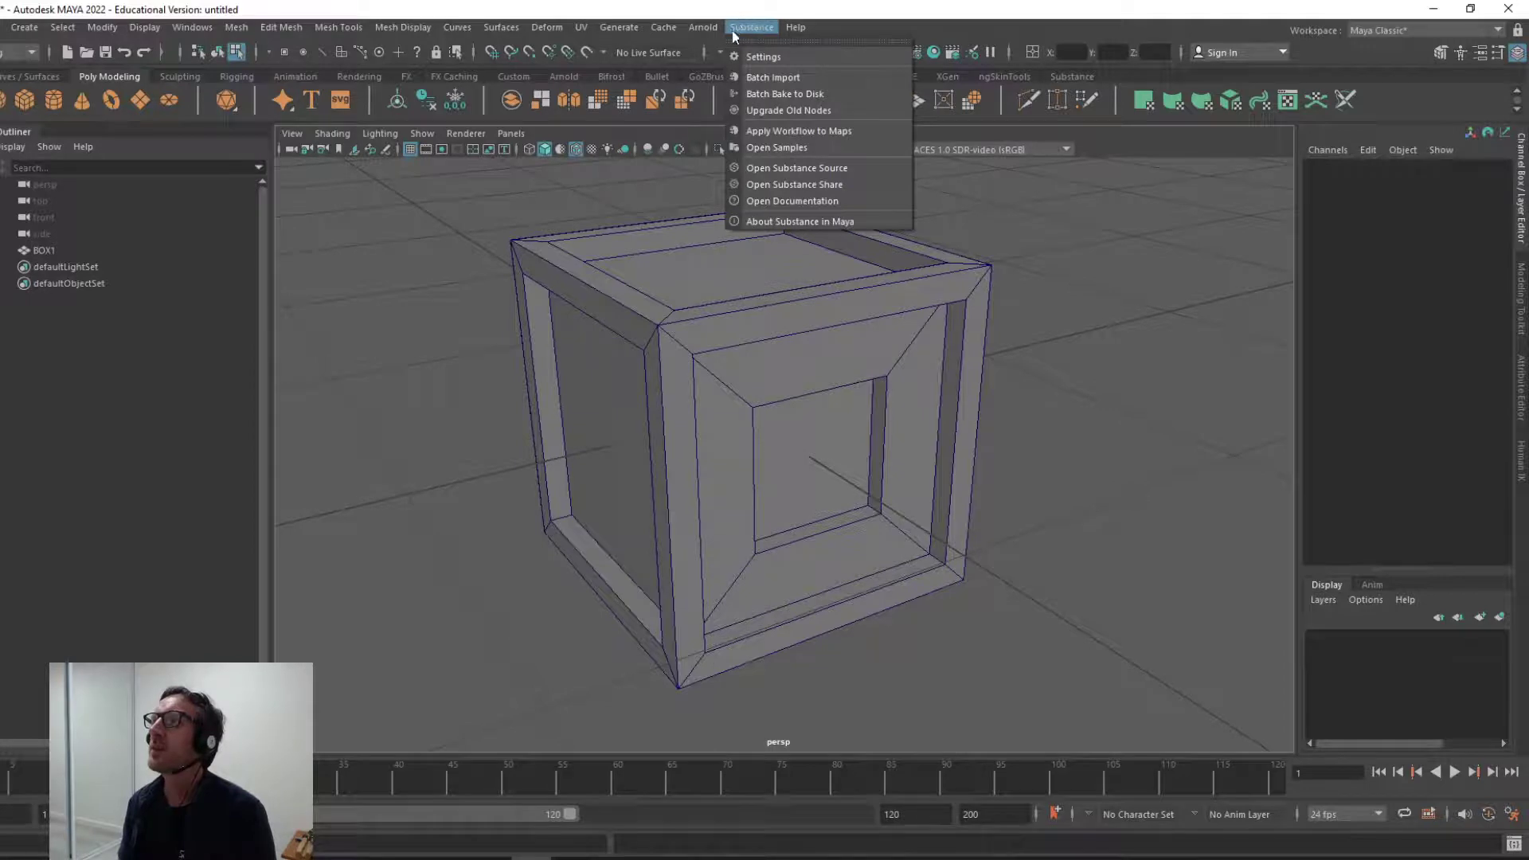
click(733, 27)
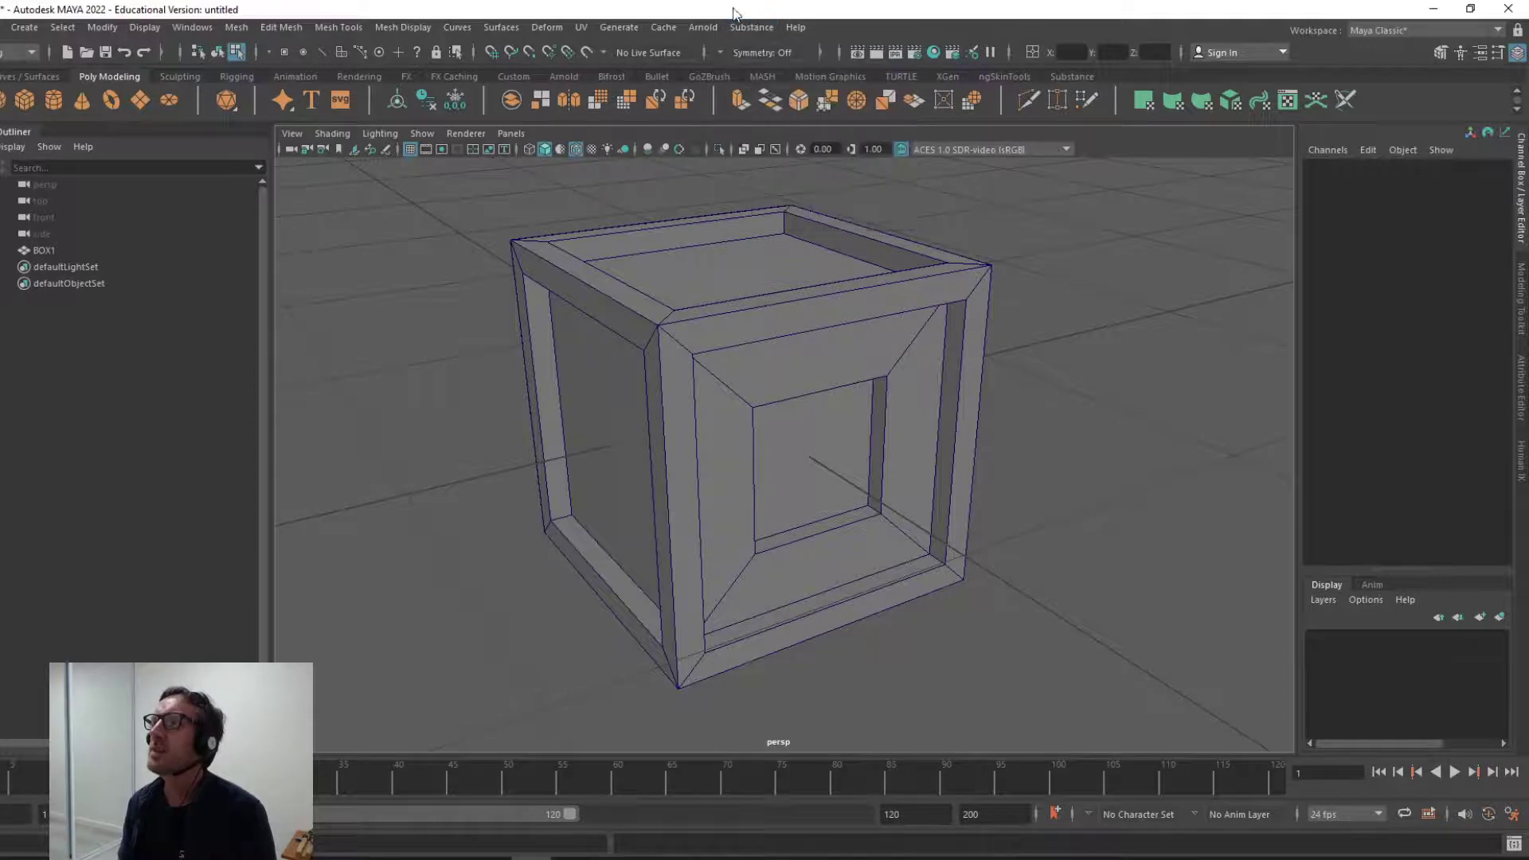
click(188, 28)
mouse_move(243, 184)
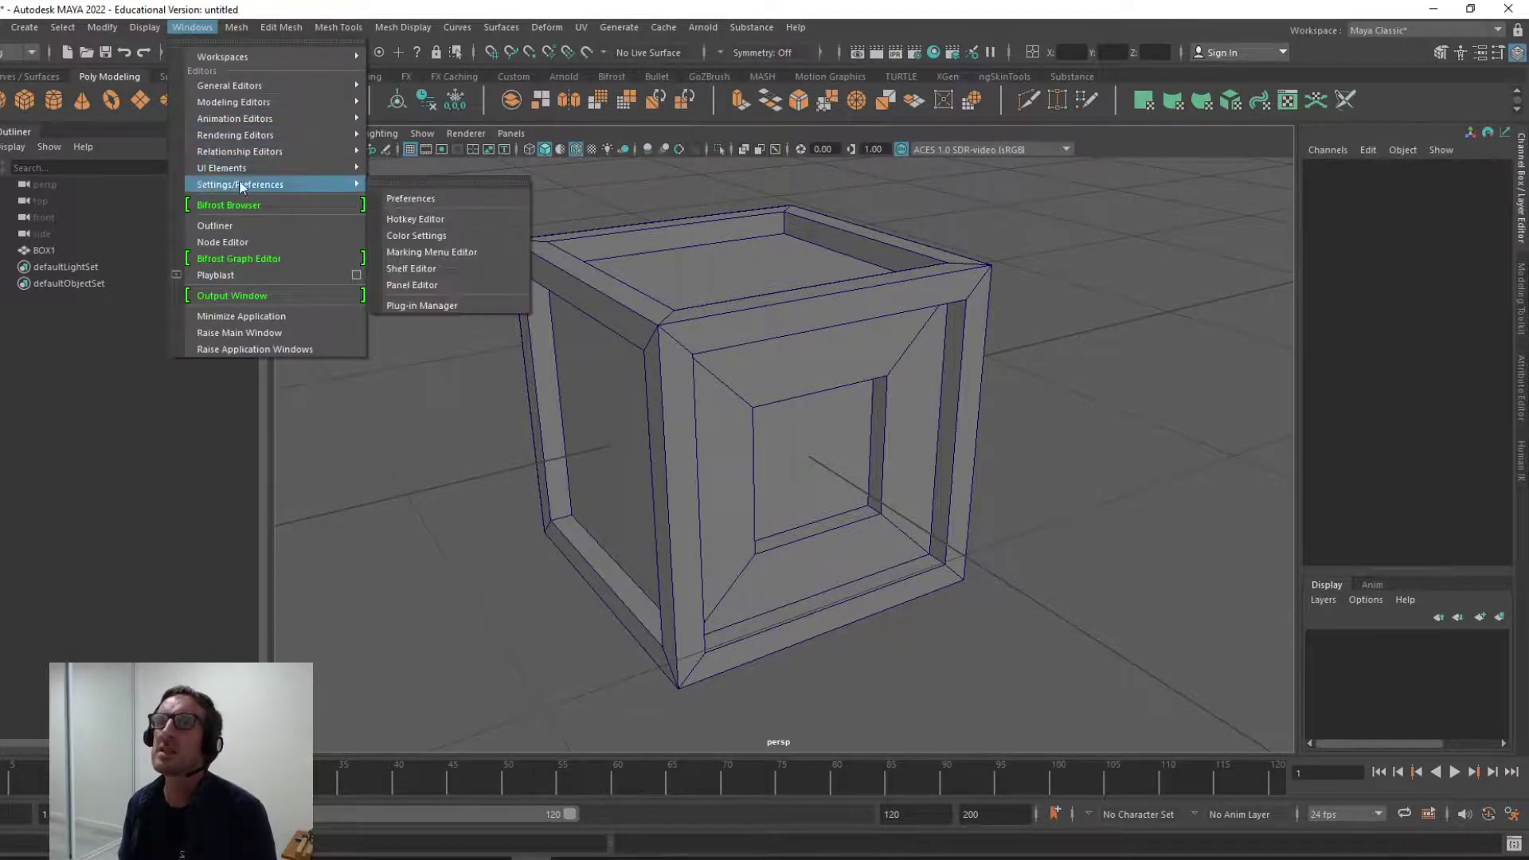
click(505, 304)
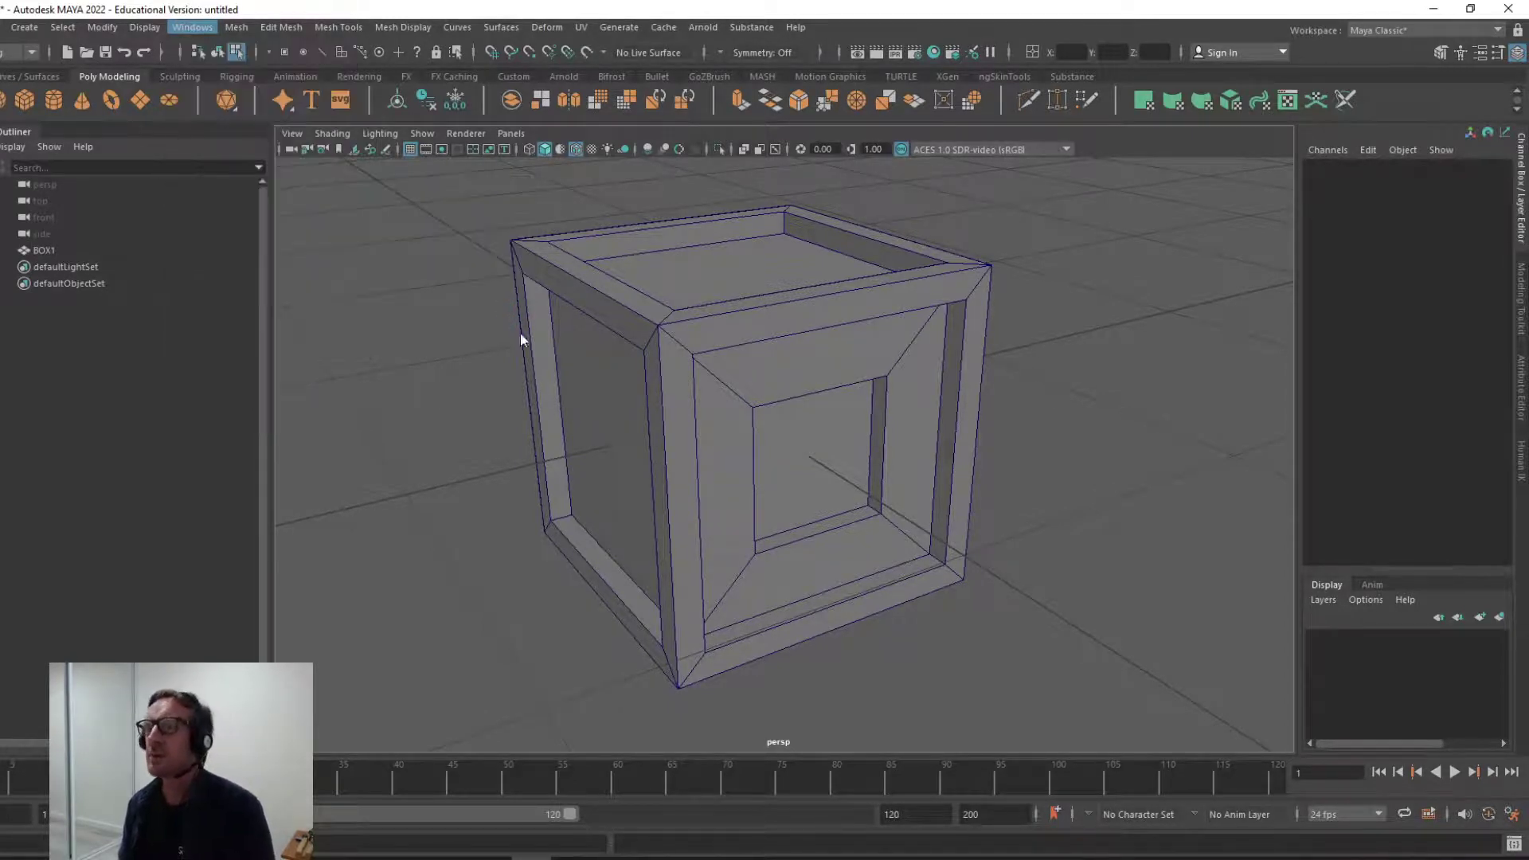
Step: Filter plug-ins by 'sub', tick Loaded and Auto load for all, then close
drag(474, 239, 563, 207)
click(439, 227)
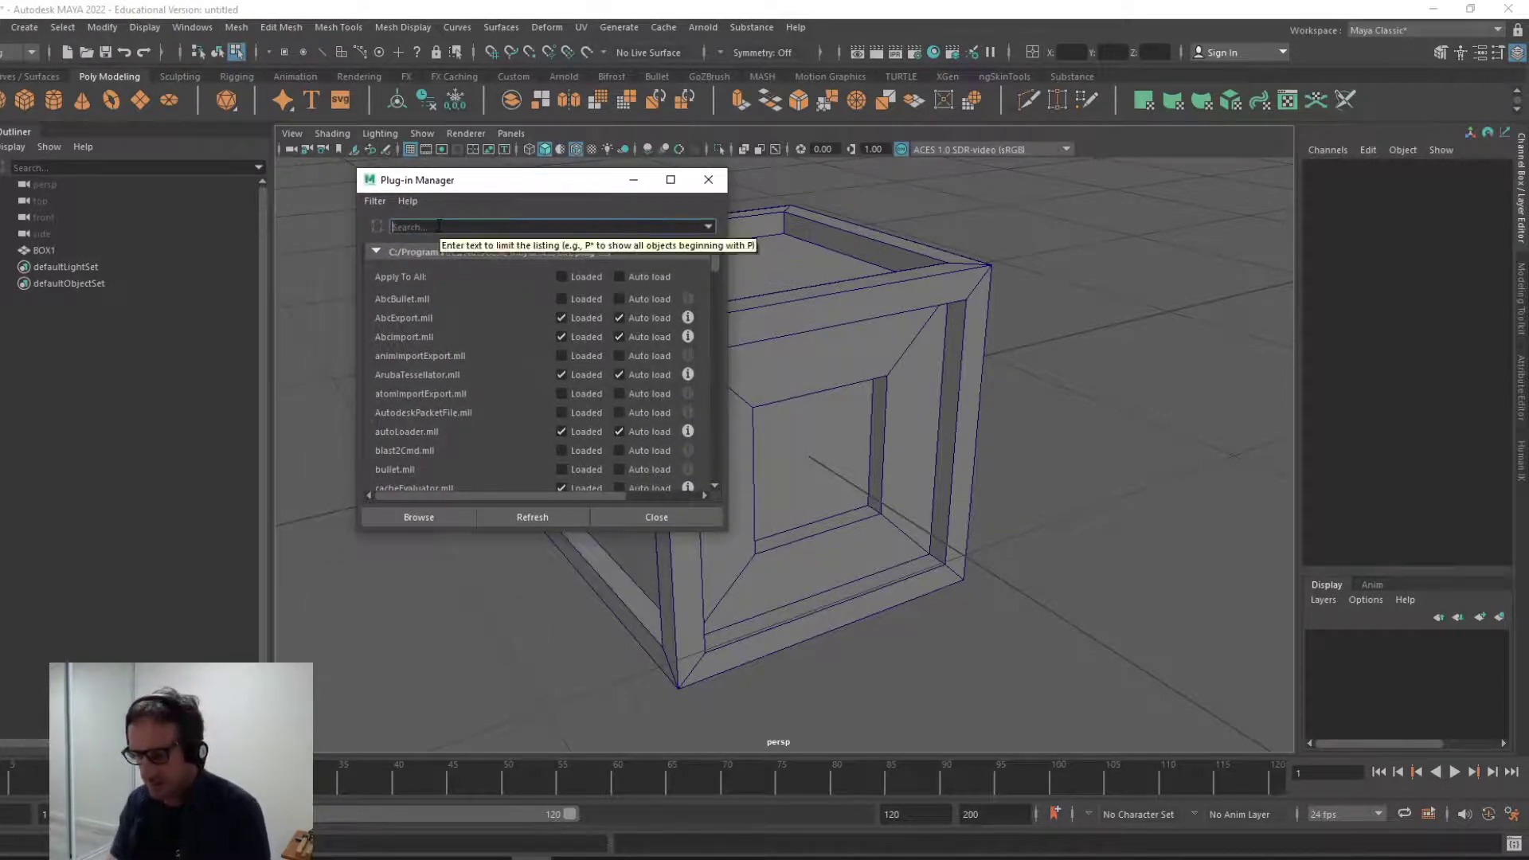
text(sub)
key(Return)
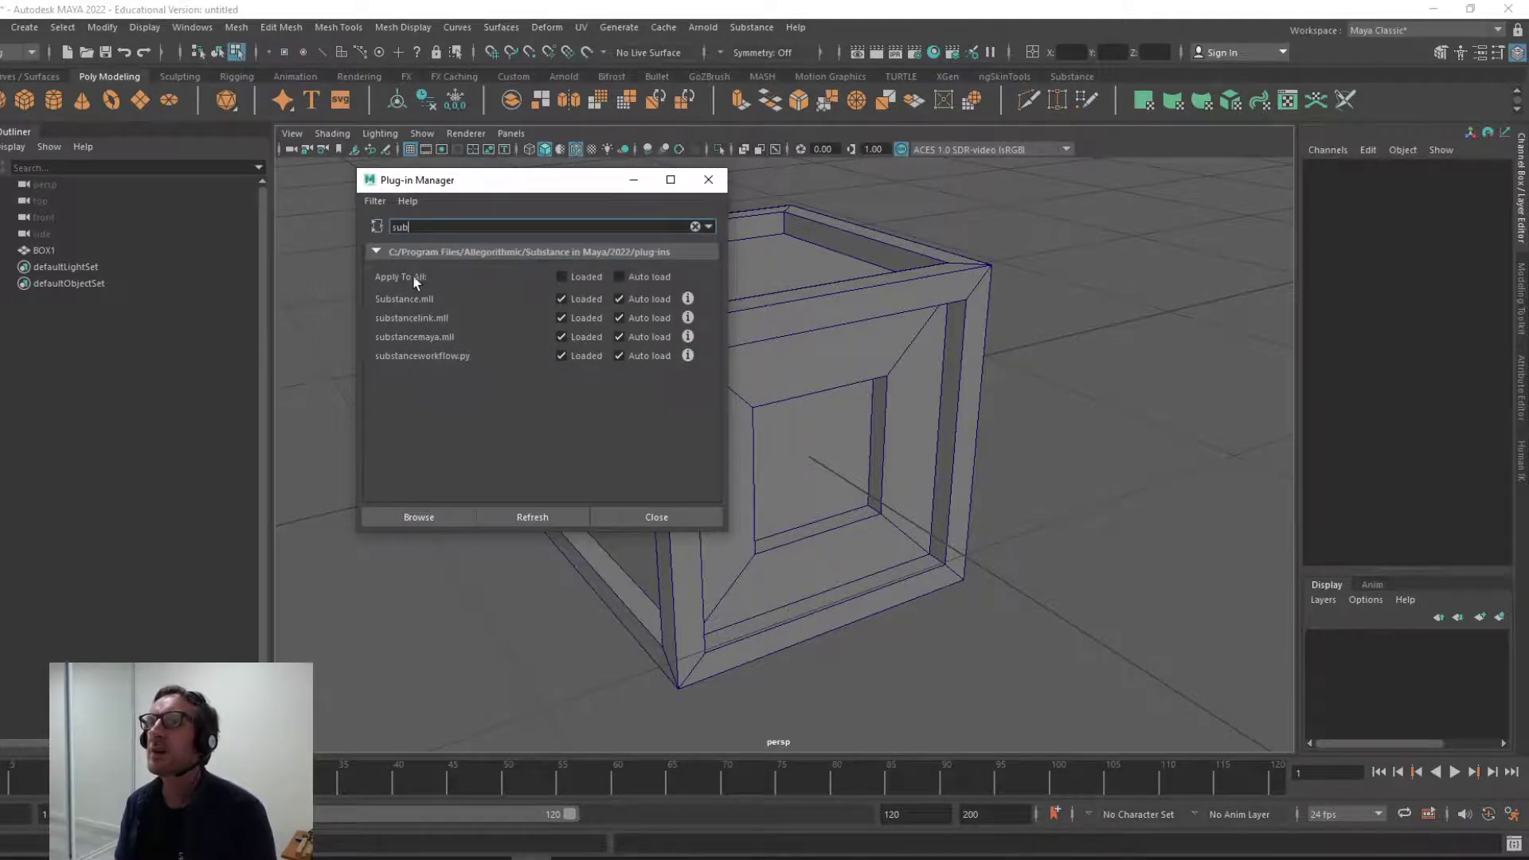
click(562, 277)
click(619, 277)
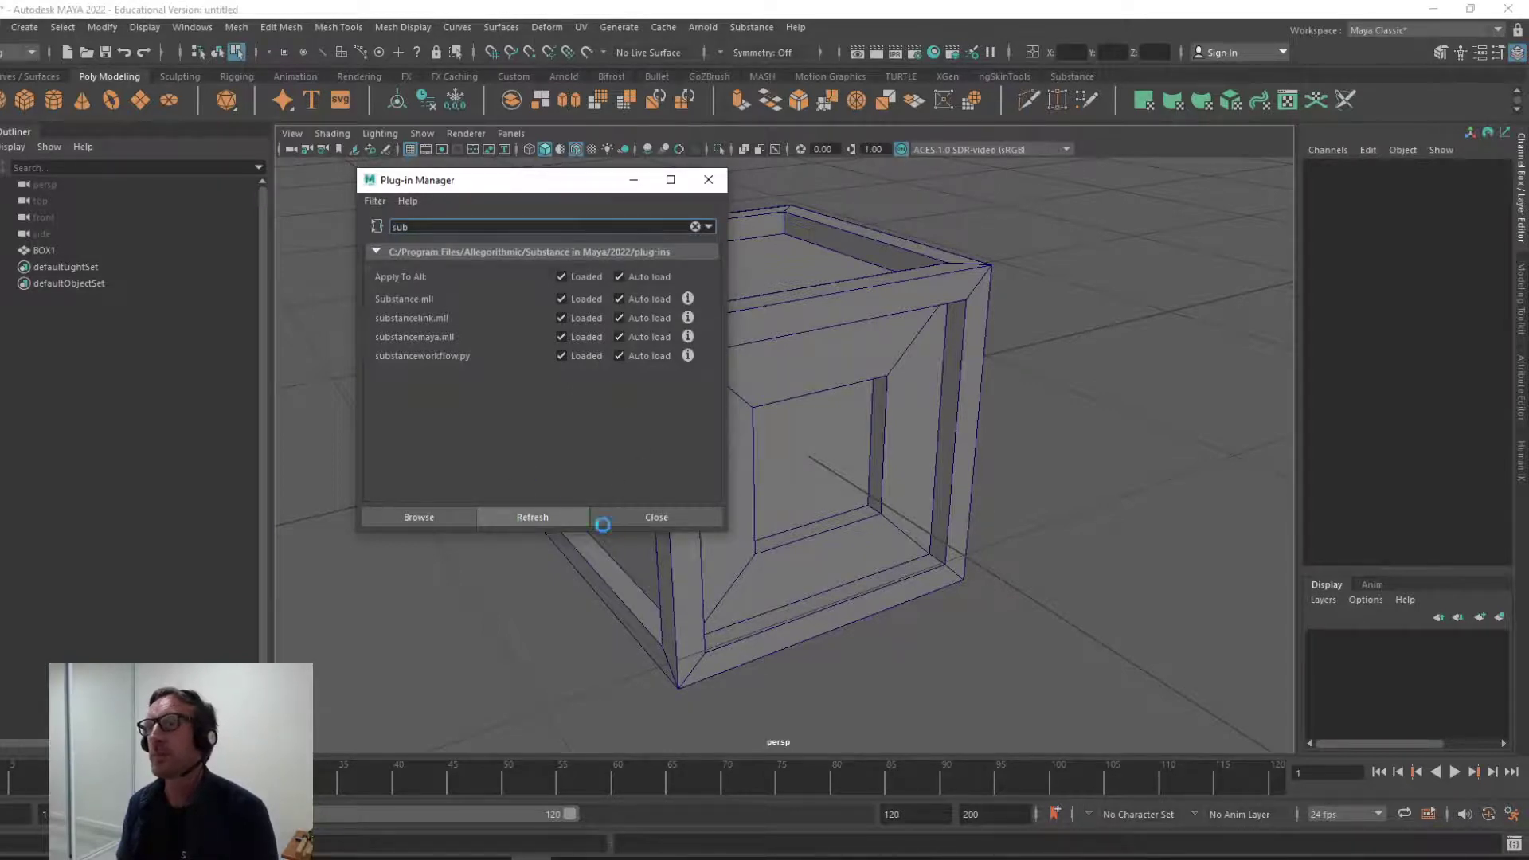
click(628, 518)
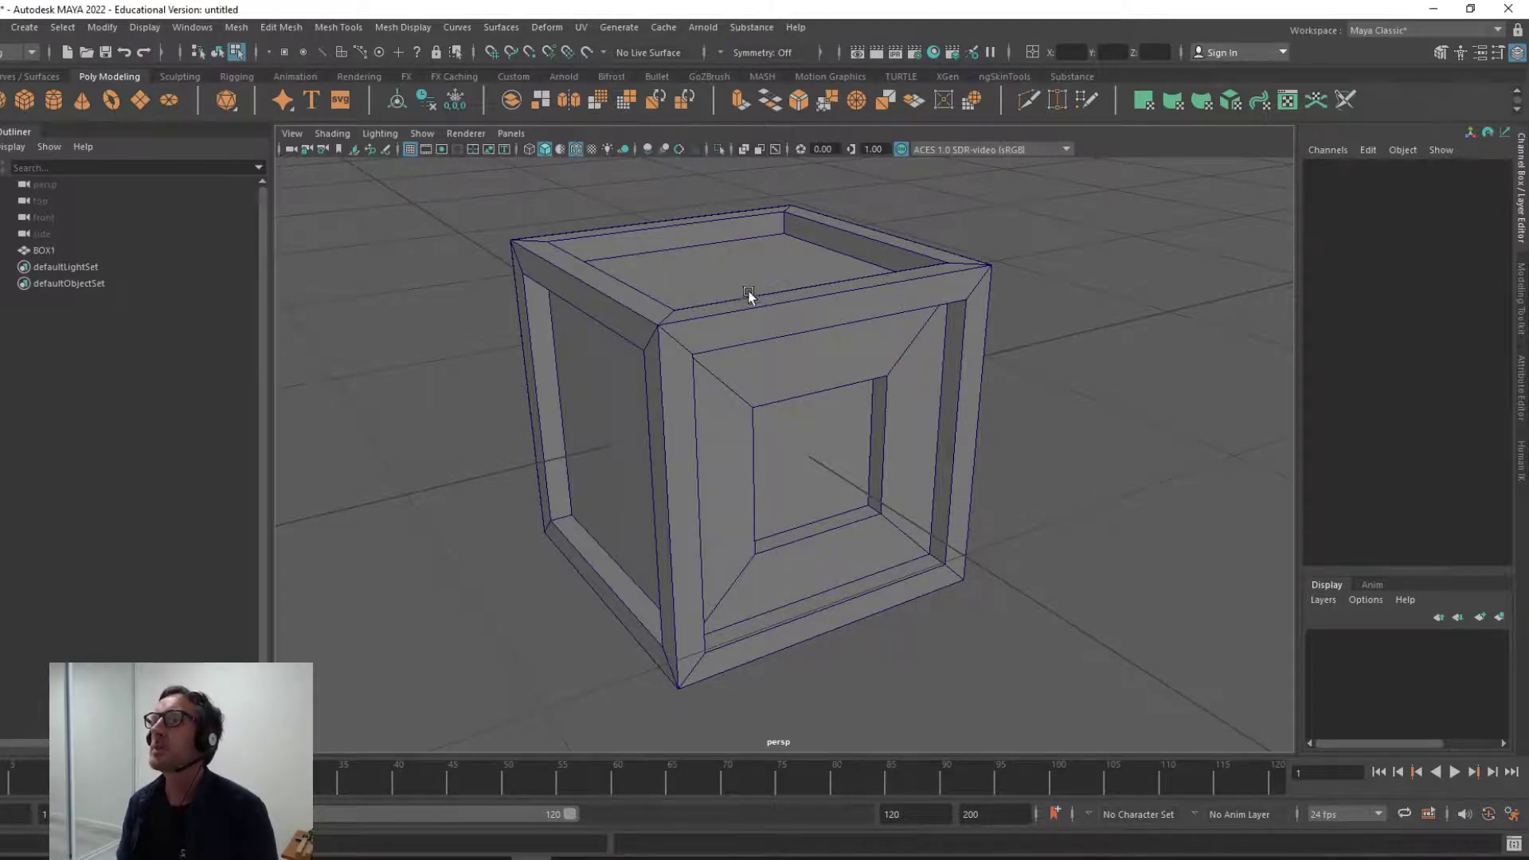
Step: Select BOX1 and open Substance > Apply Workflow to Maps with the Arnold workflow
right_drag(739, 312, 710, 409)
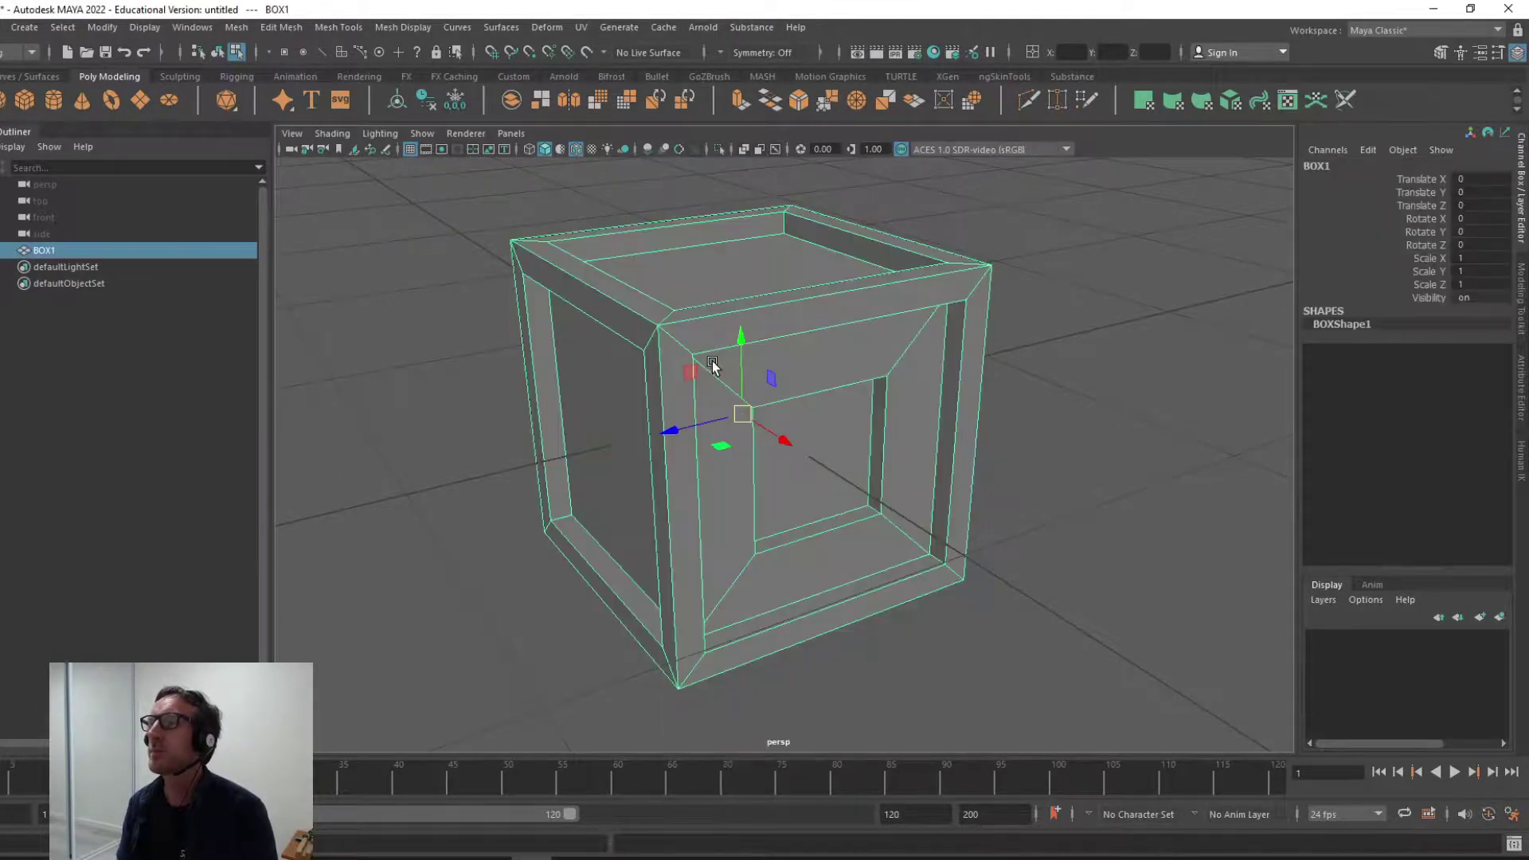
click(739, 29)
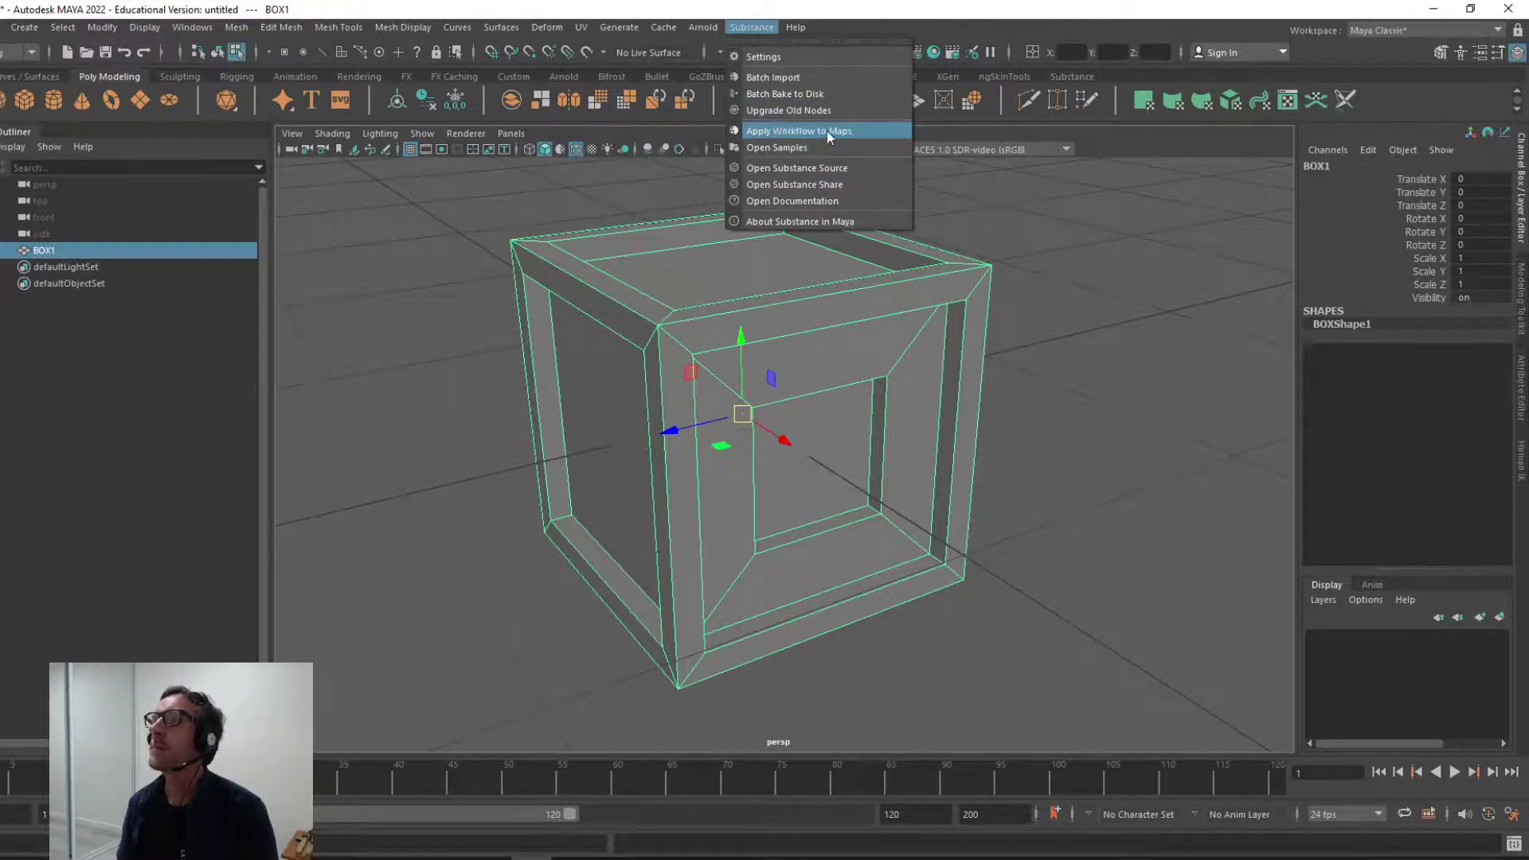
click(857, 131)
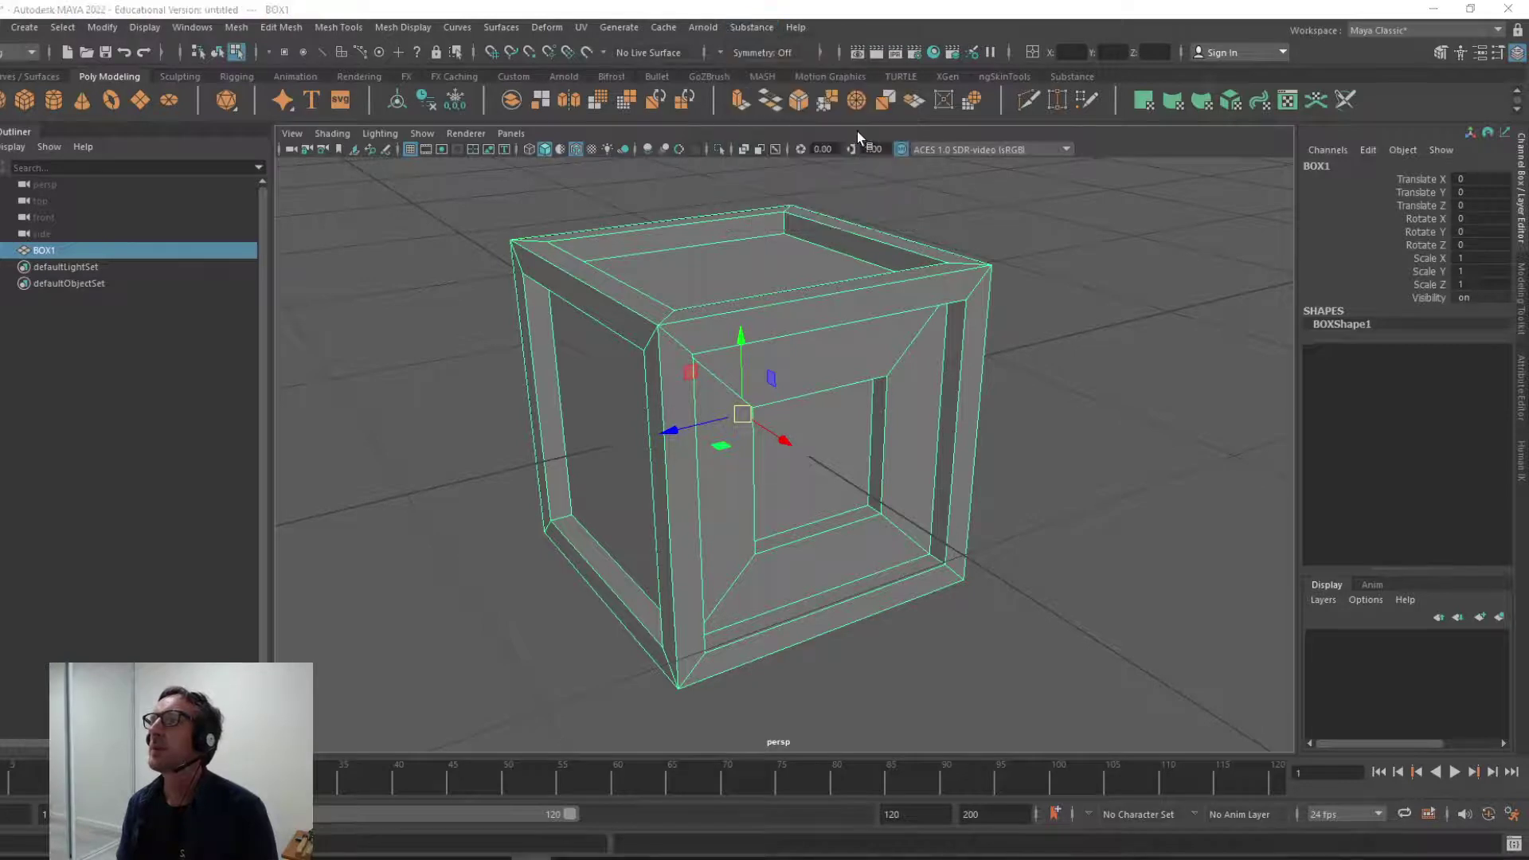
drag(510, 453, 476, 224)
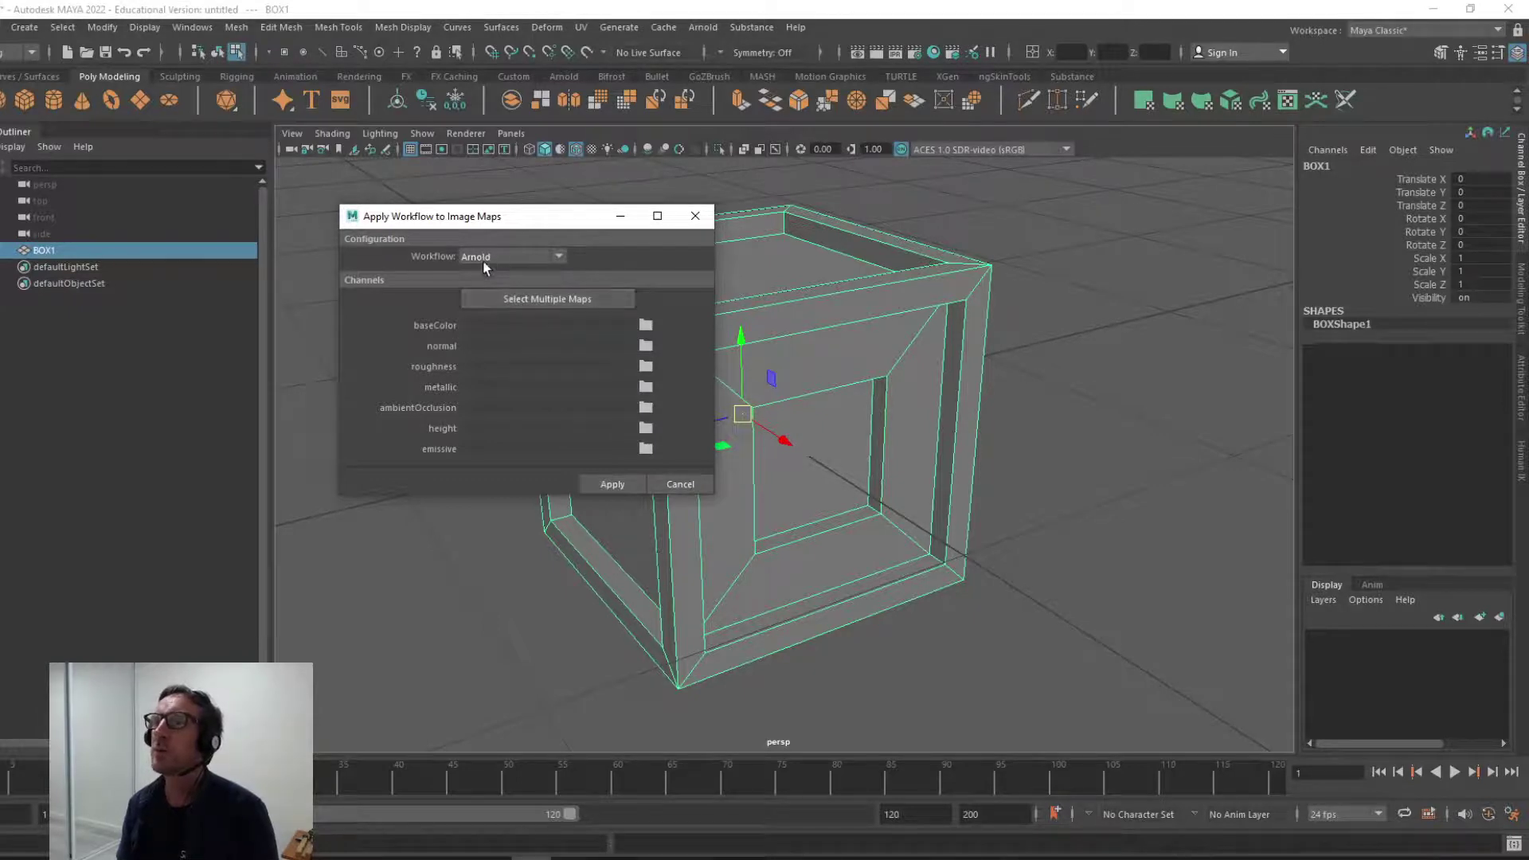
Step: Load all six BOX1_lambert1 PNG maps into the Arnold slots and apply them
click(528, 299)
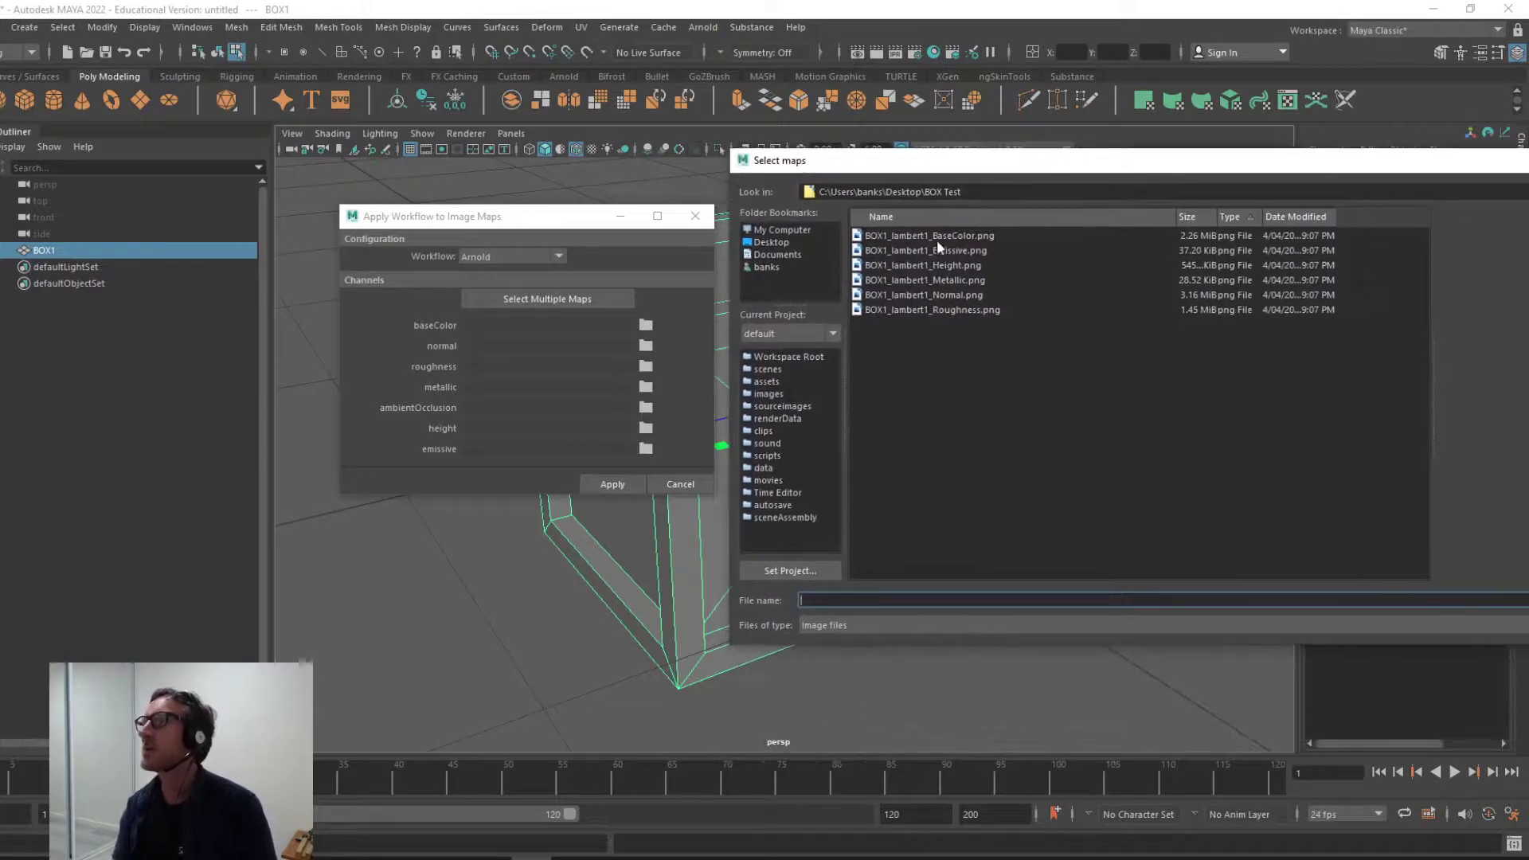
click(893, 234)
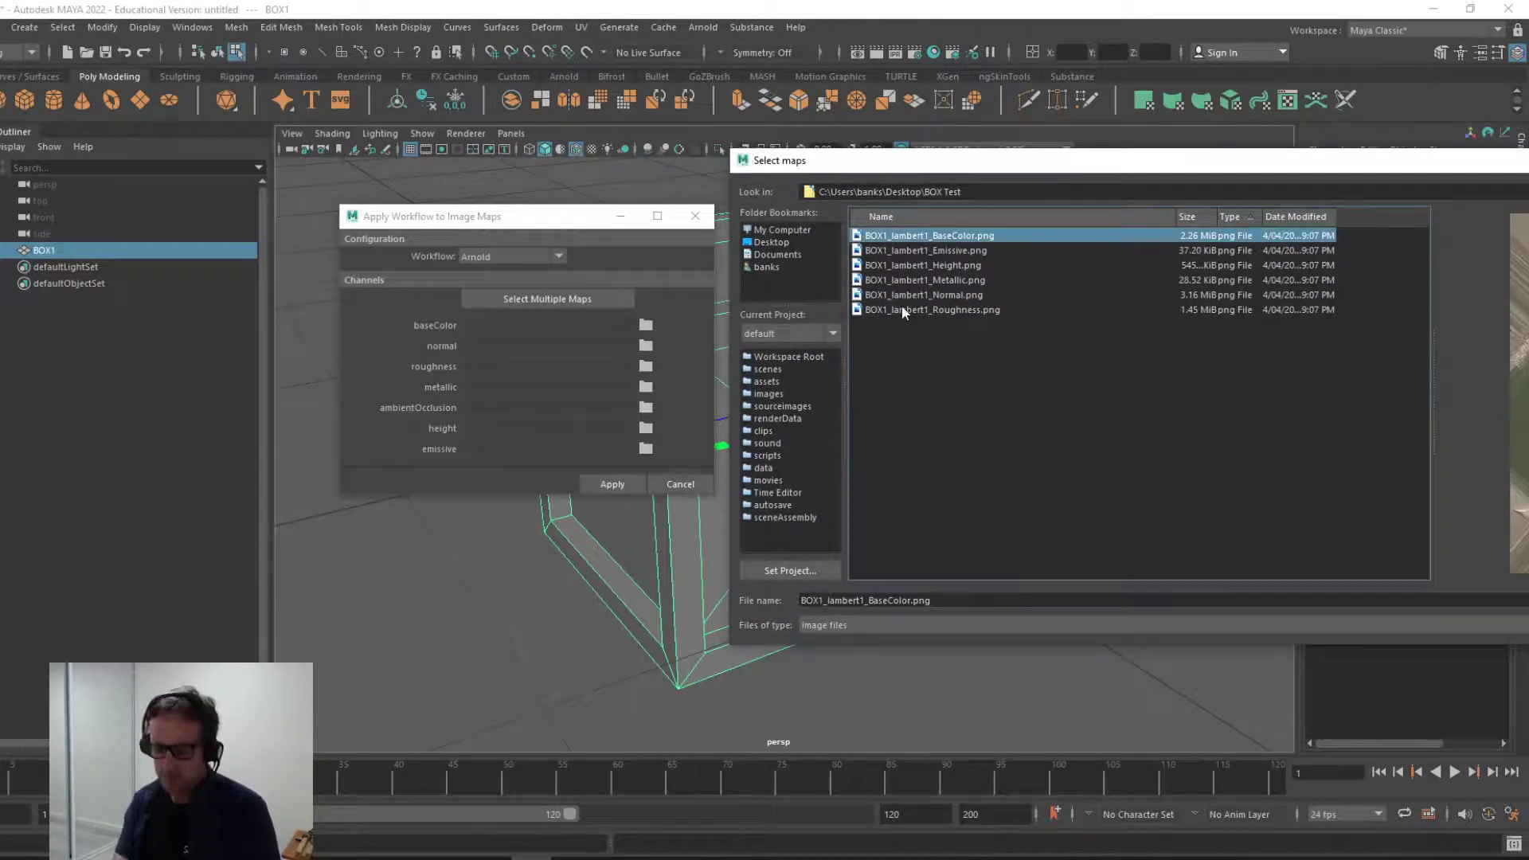
shift+click(902, 309)
drag(982, 172, 728, 182)
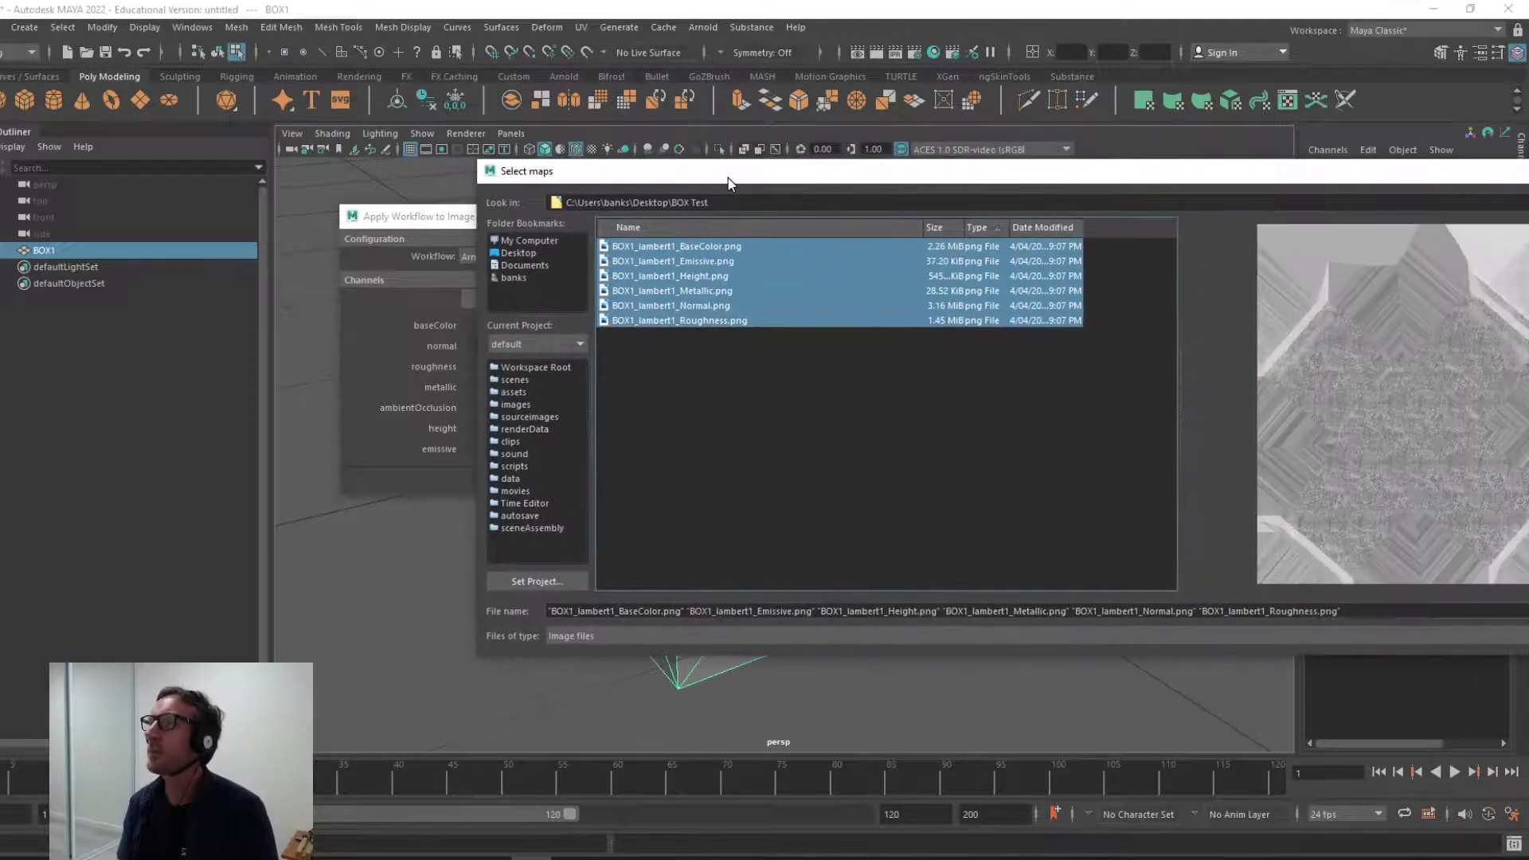
drag(1231, 179, 914, 197)
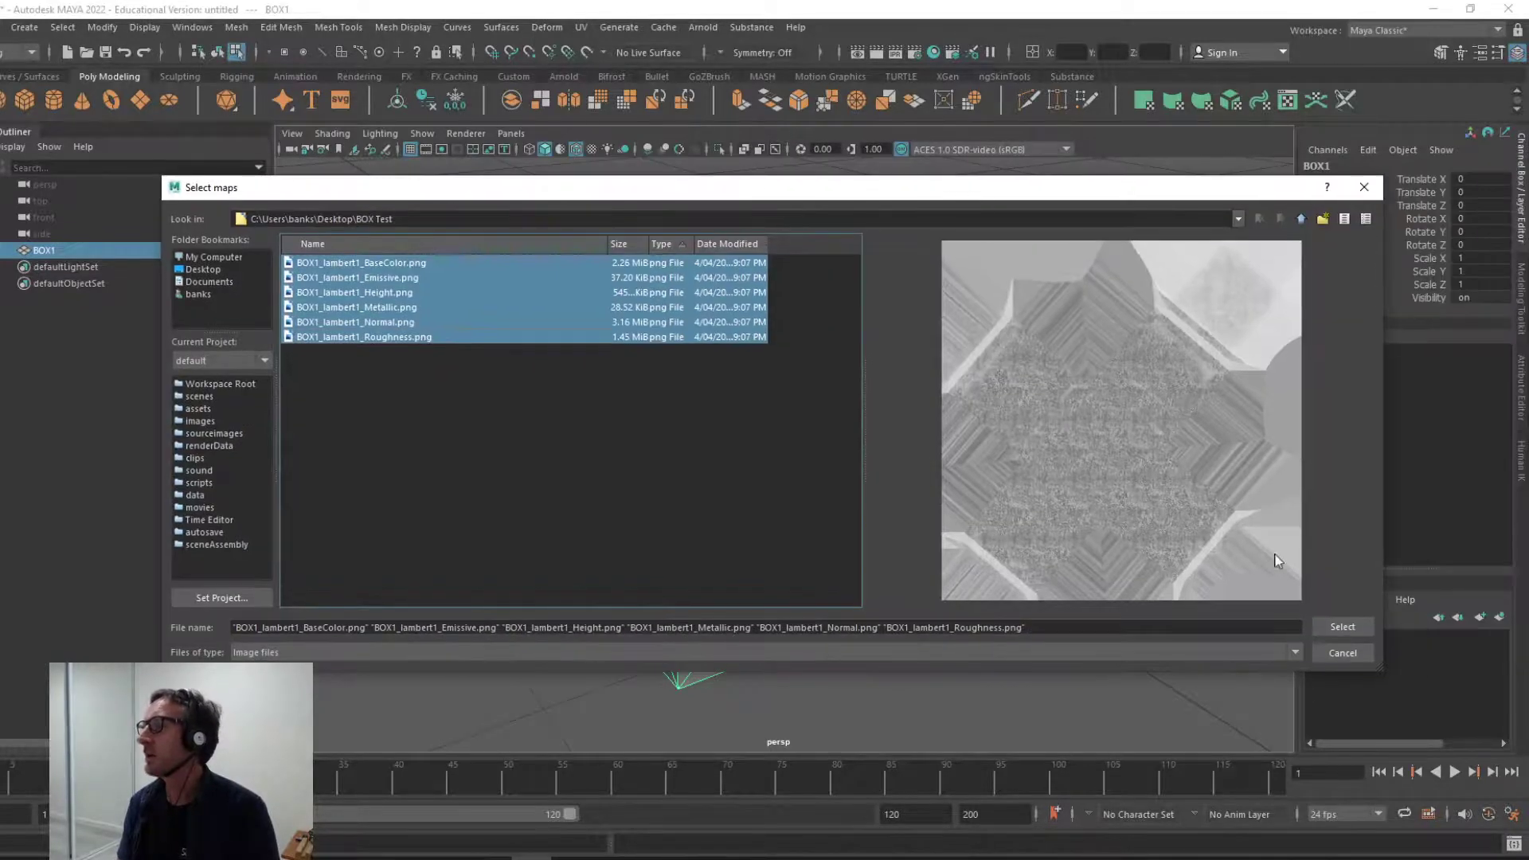
click(1337, 626)
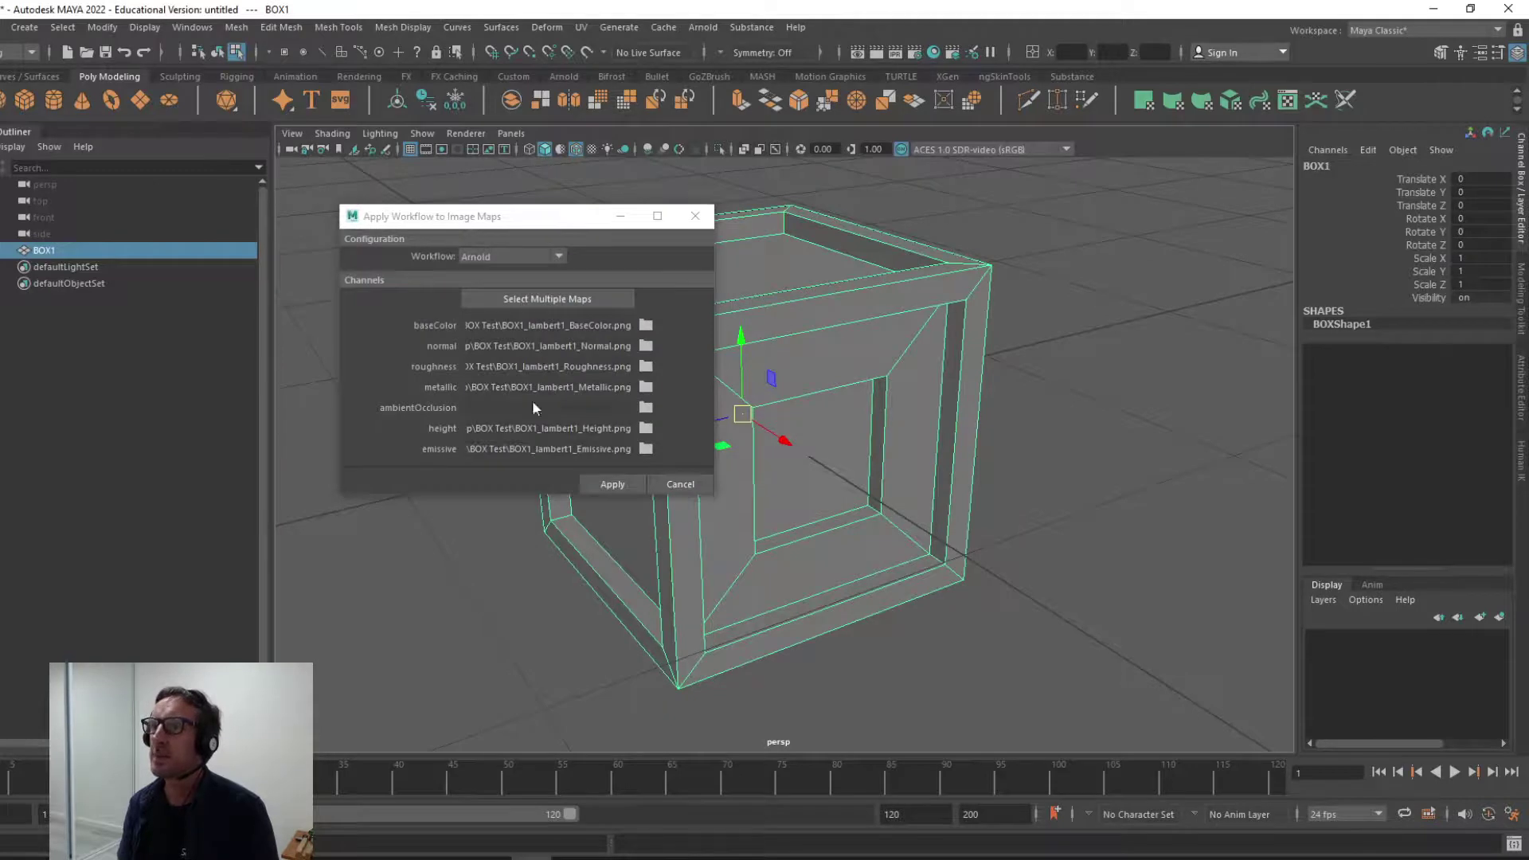
click(613, 484)
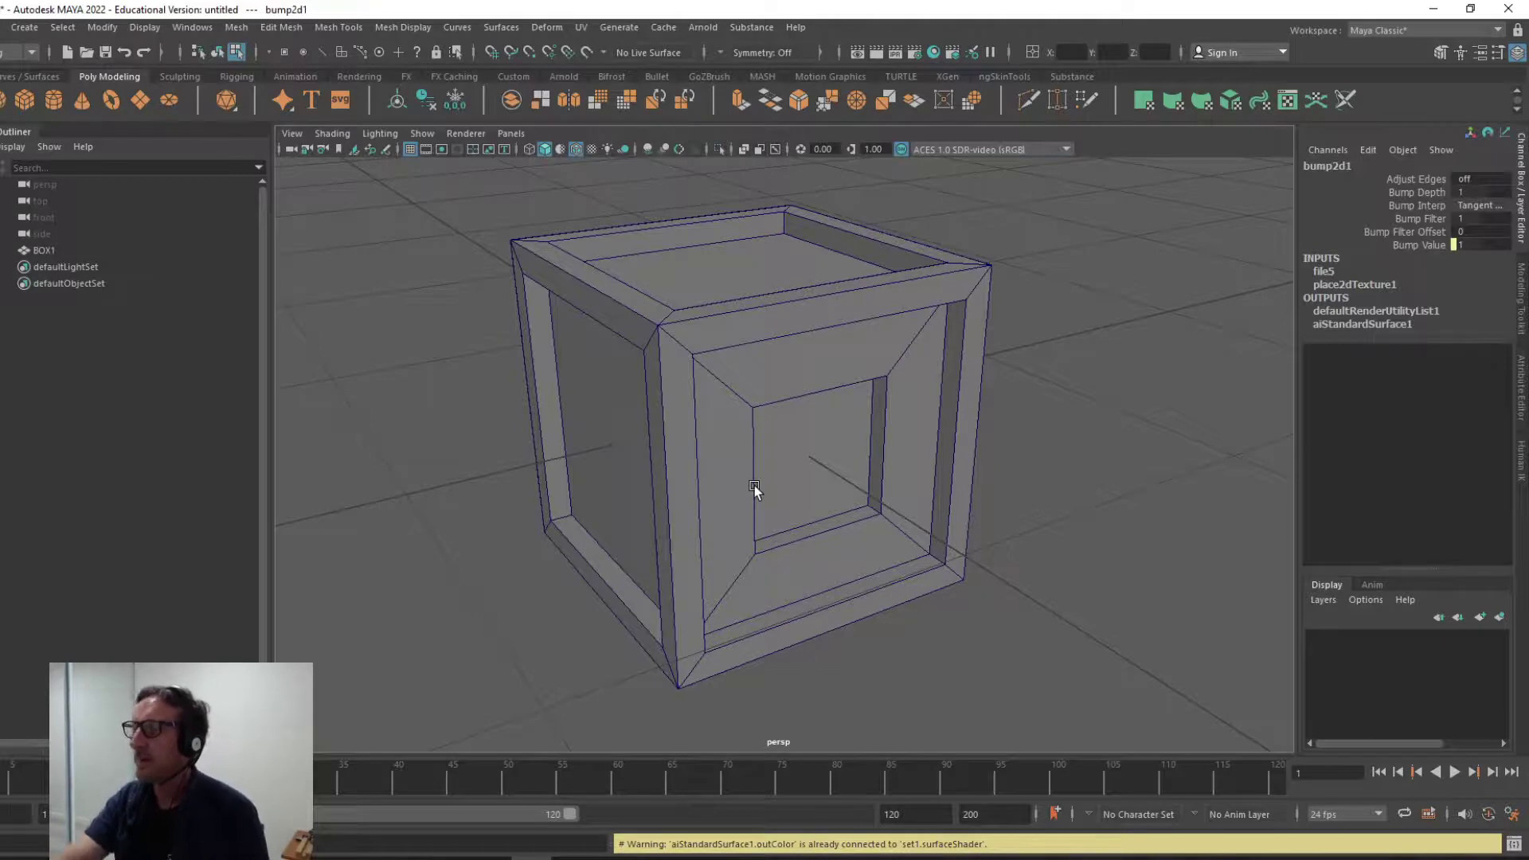
Step: Drag aiStandardSurface1 from Hypershade onto the BOX1 cube to assign it
click(752, 327)
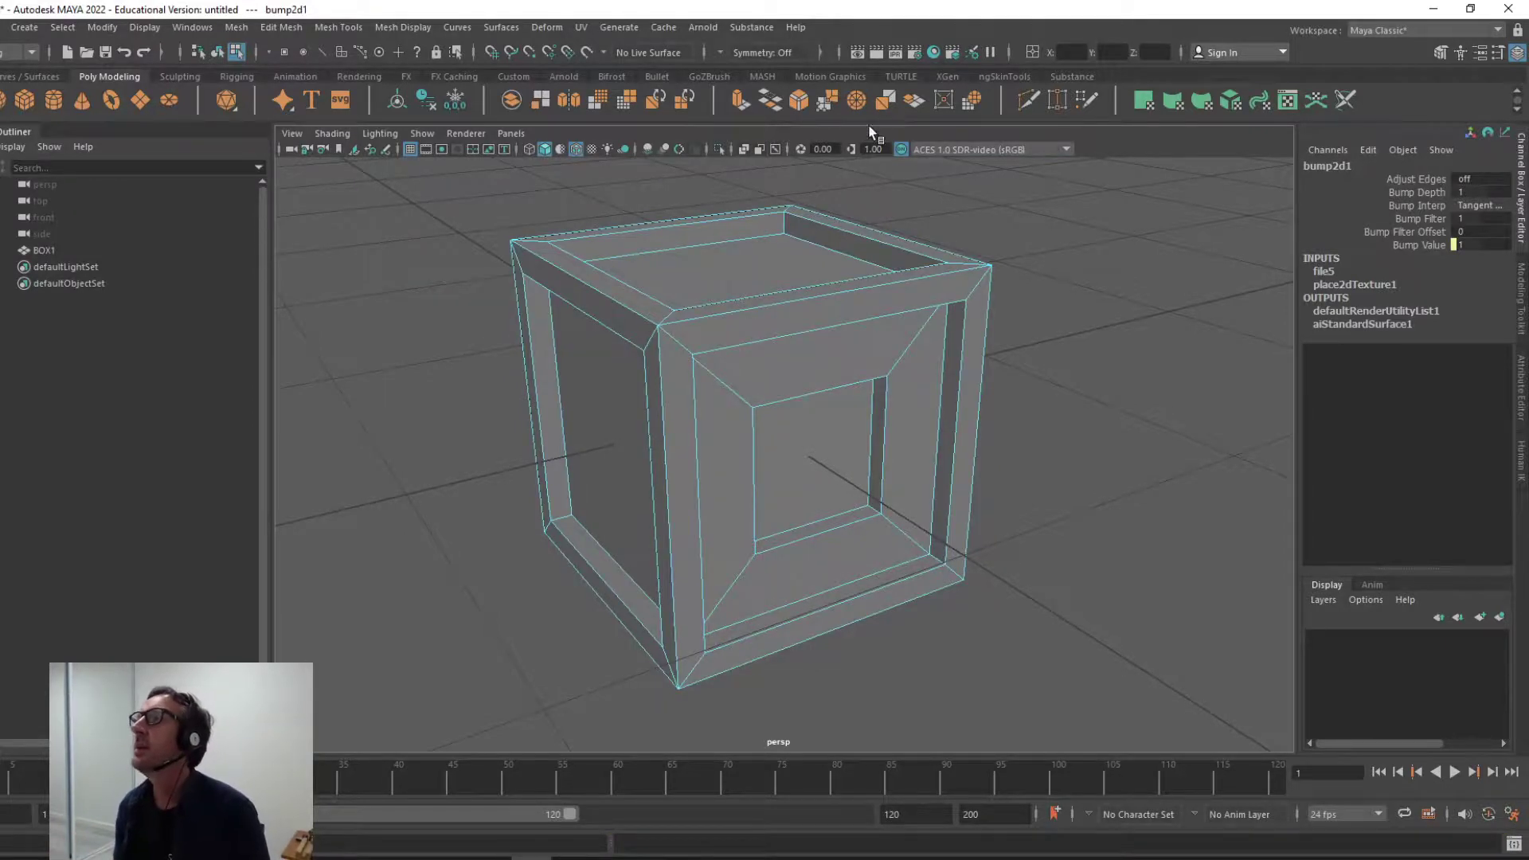
click(934, 52)
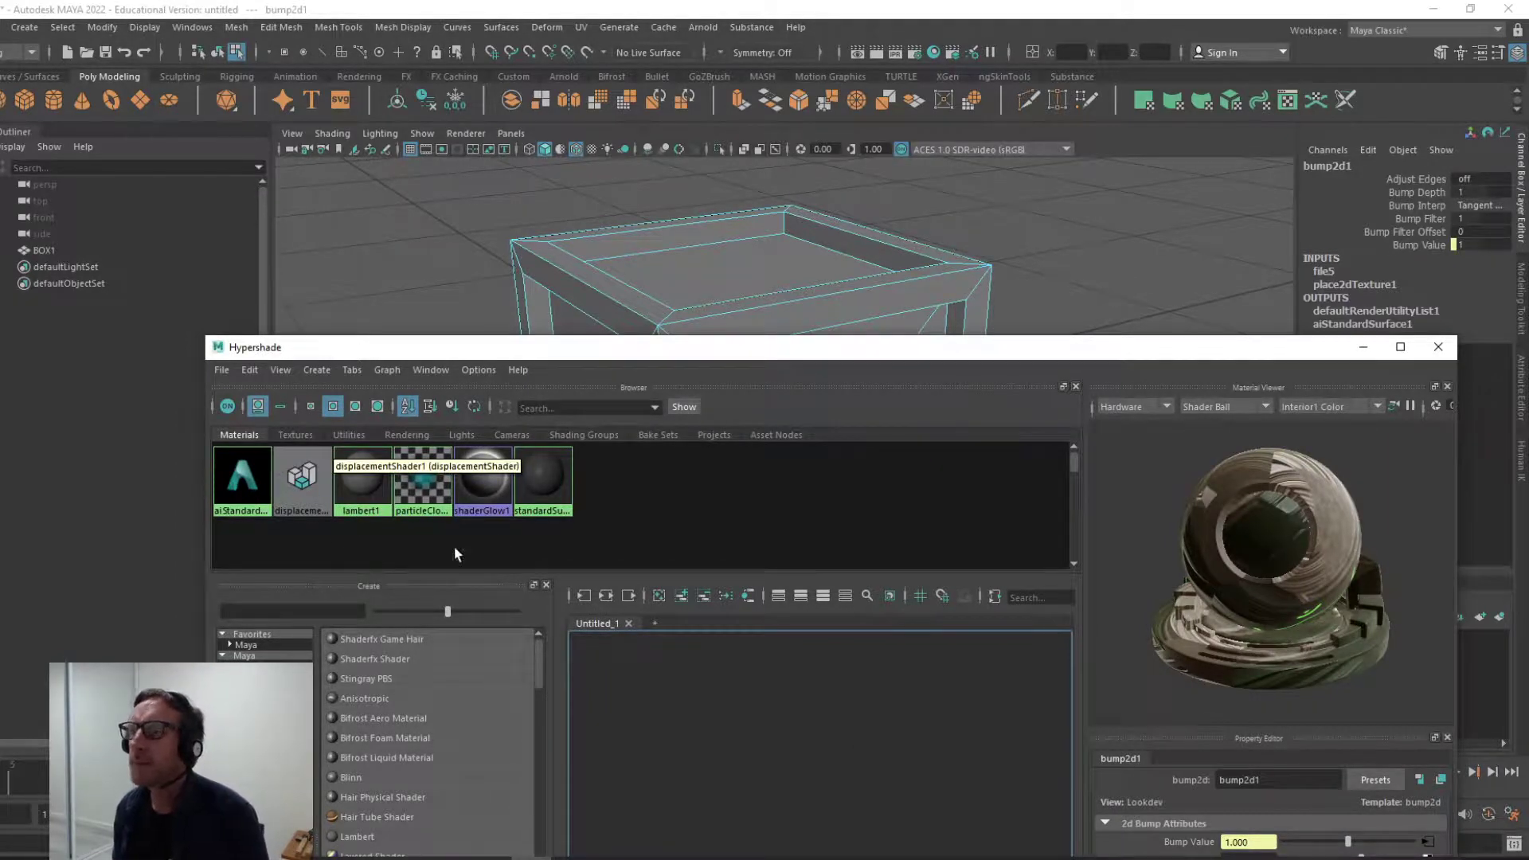
drag(703, 356, 816, 181)
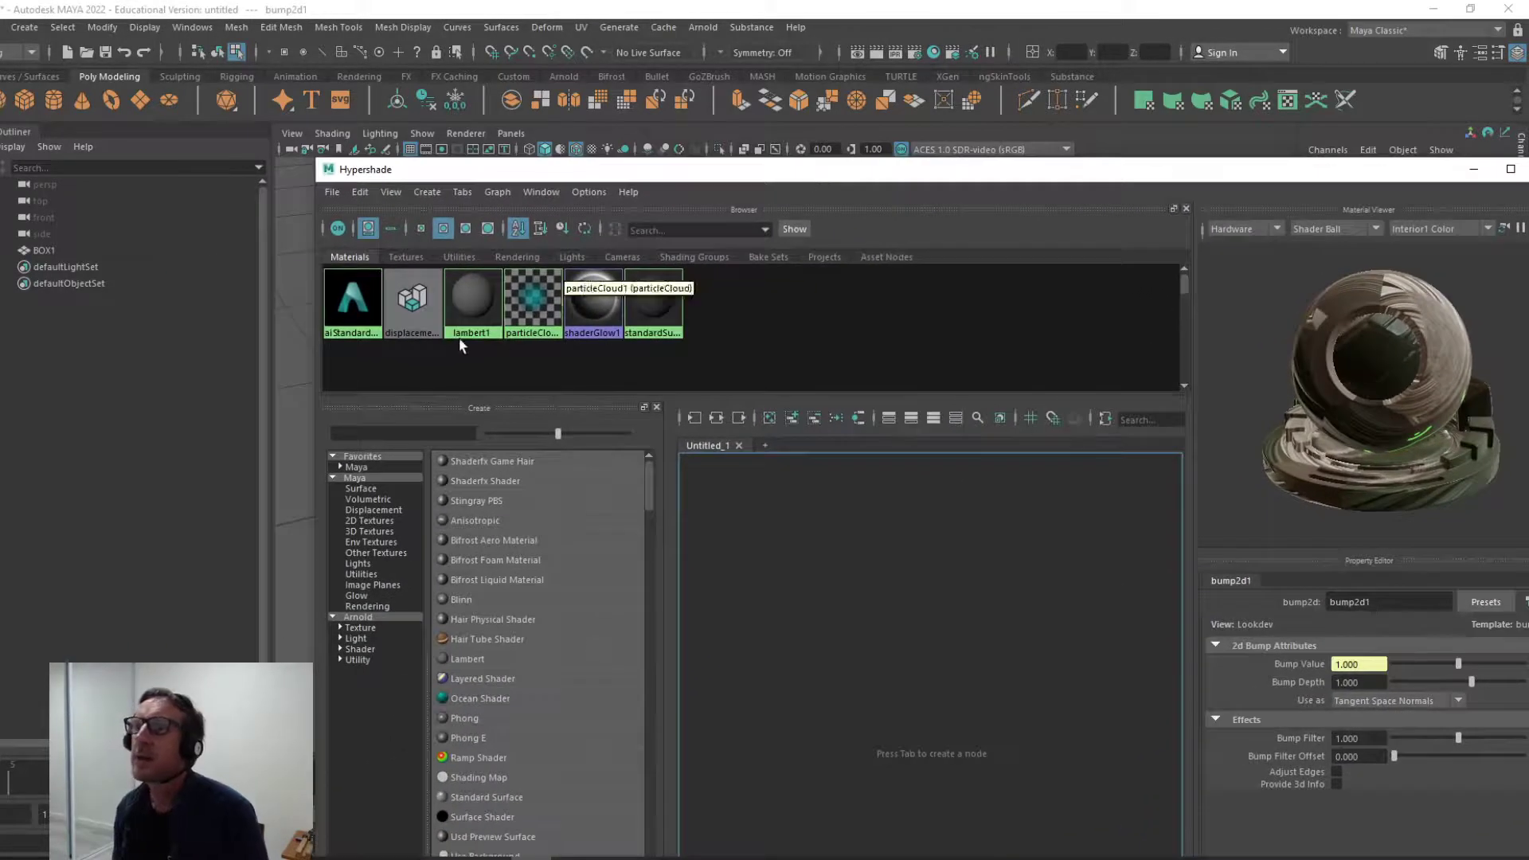
click(349, 324)
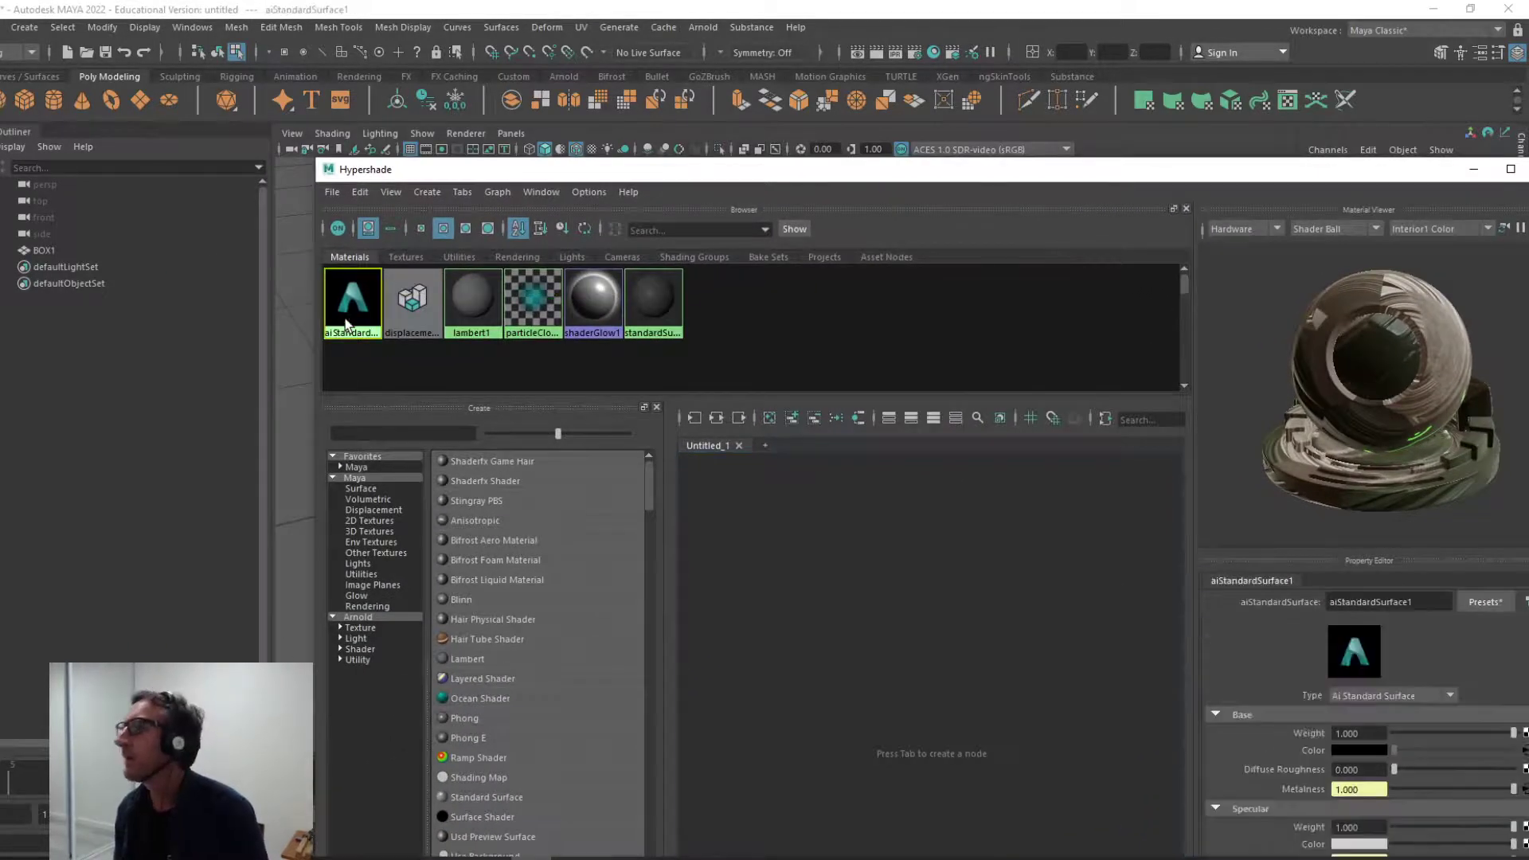
drag(367, 169, 1176, 211)
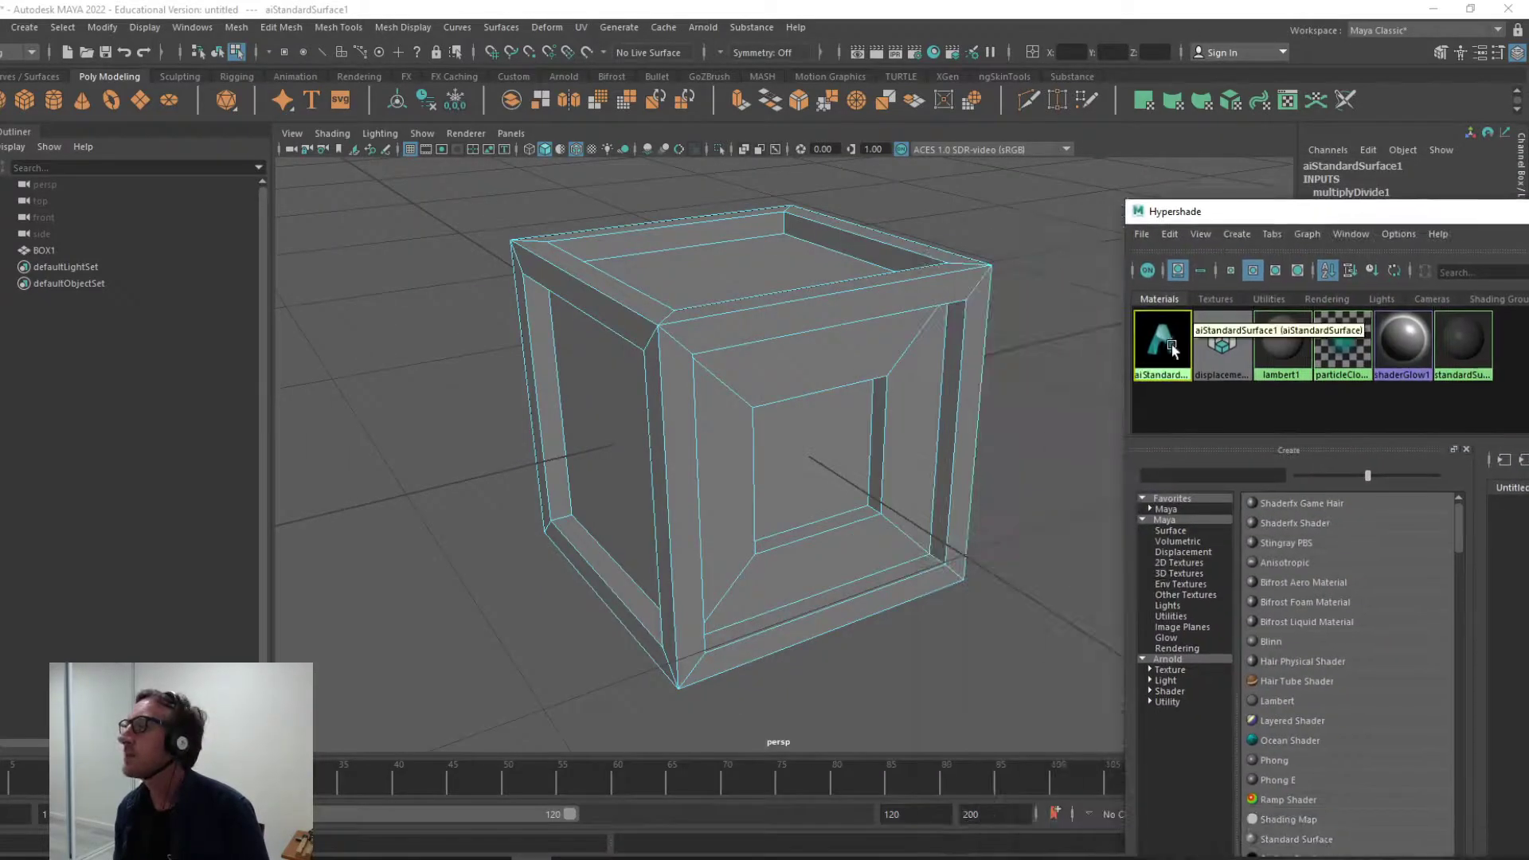
middle_drag(1170, 348, 863, 344)
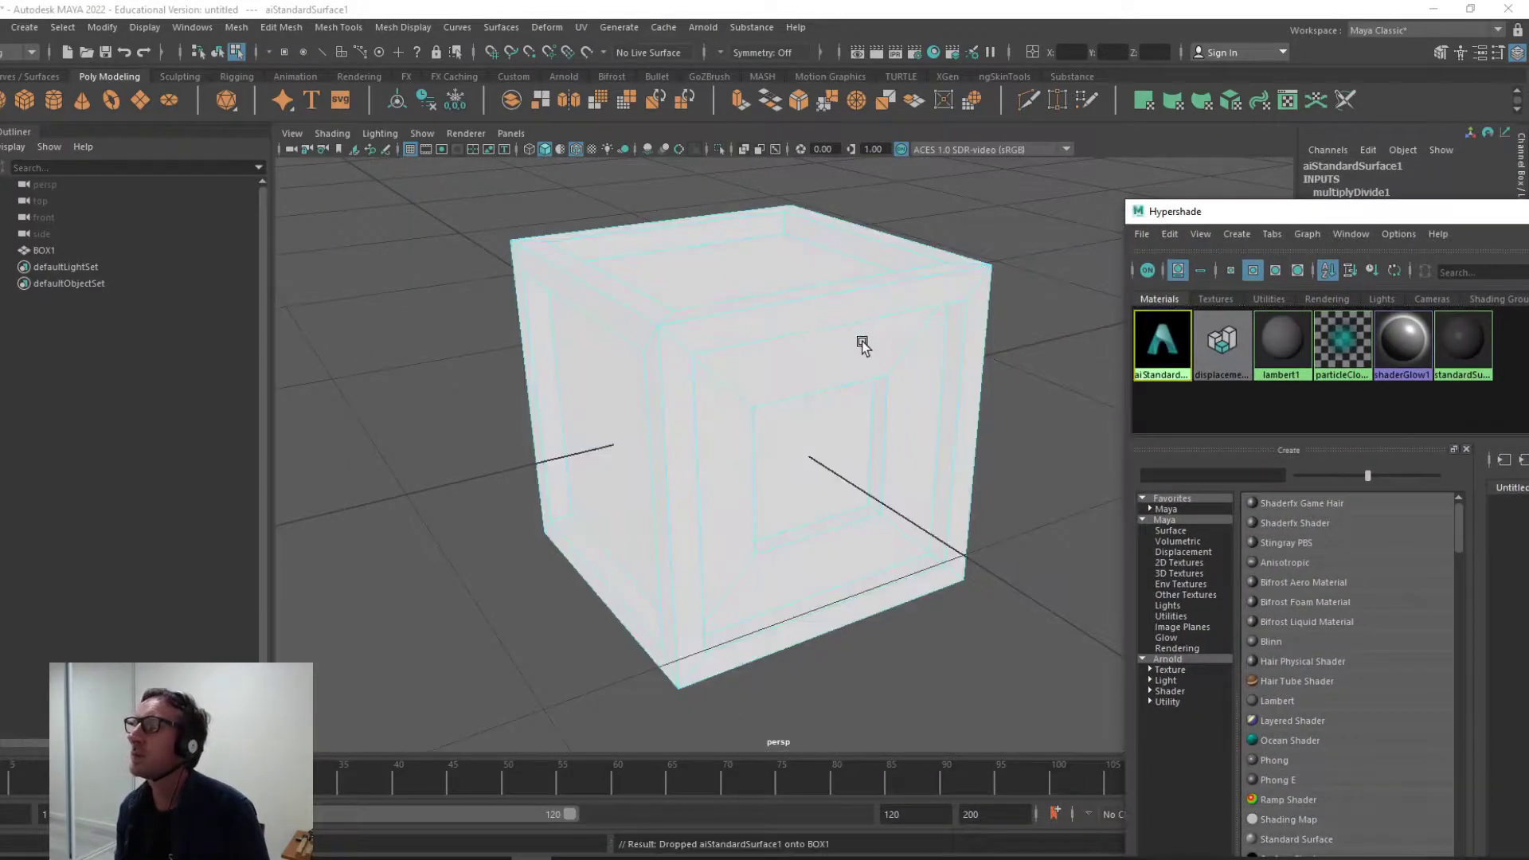
right_drag(863, 344, 853, 426)
scroll(860, 342, down, 2)
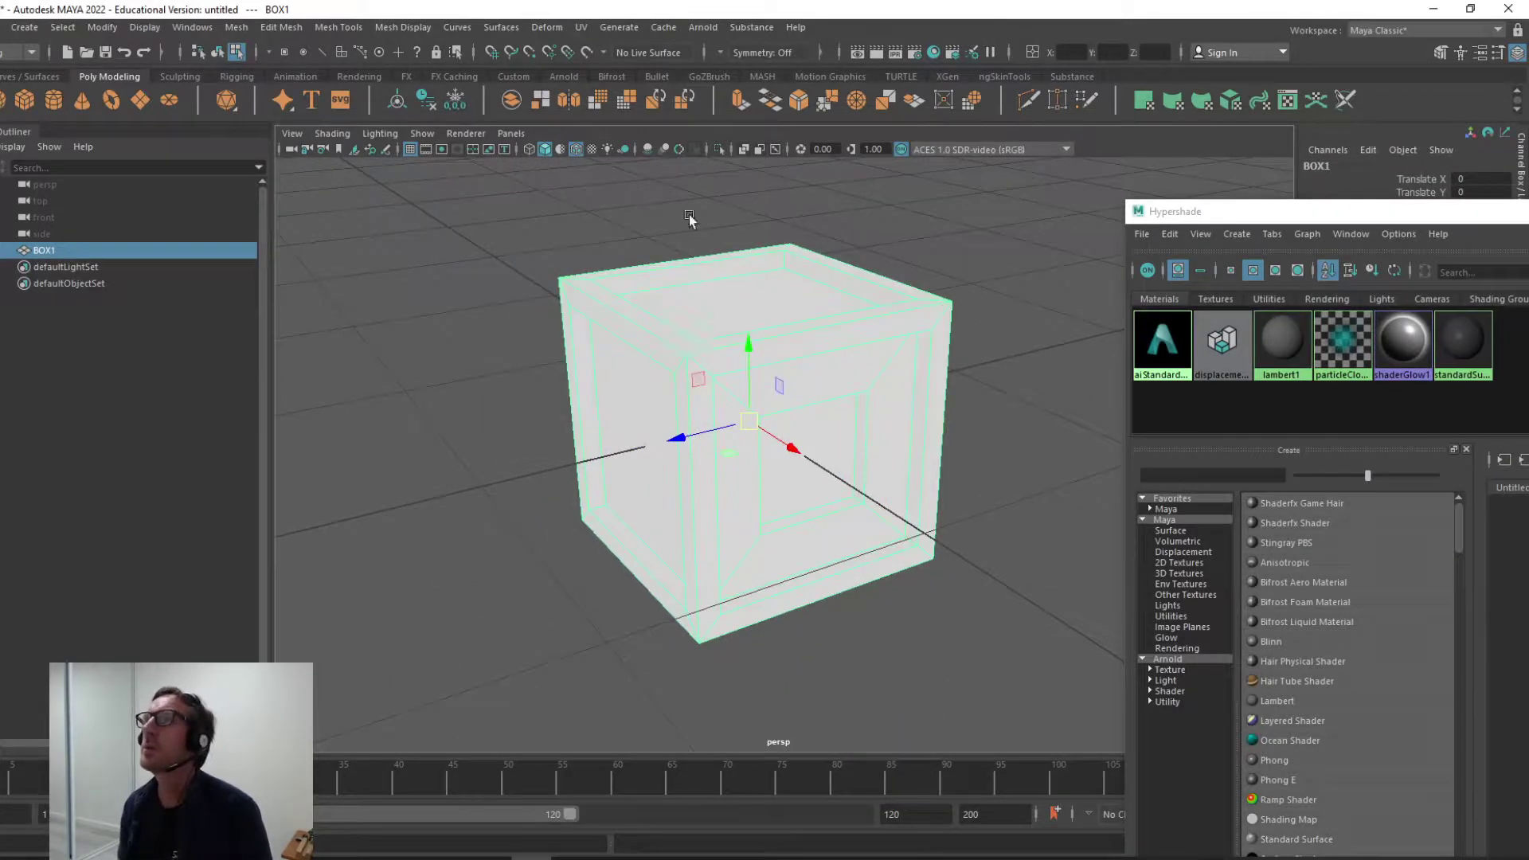
Step: Create an Arnold Skydome Light and show its attributes
click(691, 29)
mouse_move(820, 110)
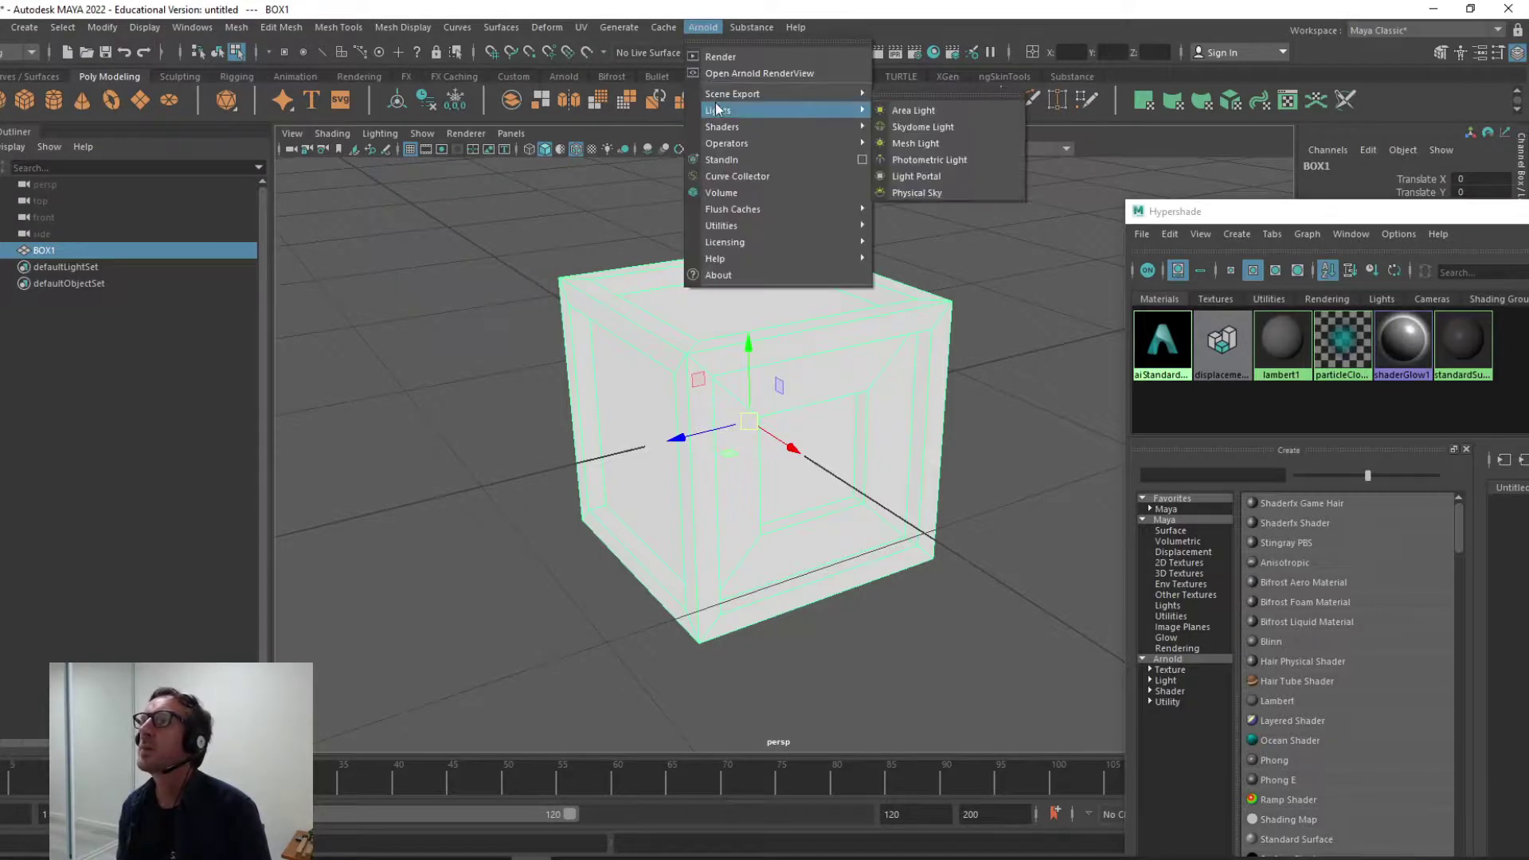
click(920, 127)
drag(1227, 213, 671, 668)
click(1521, 385)
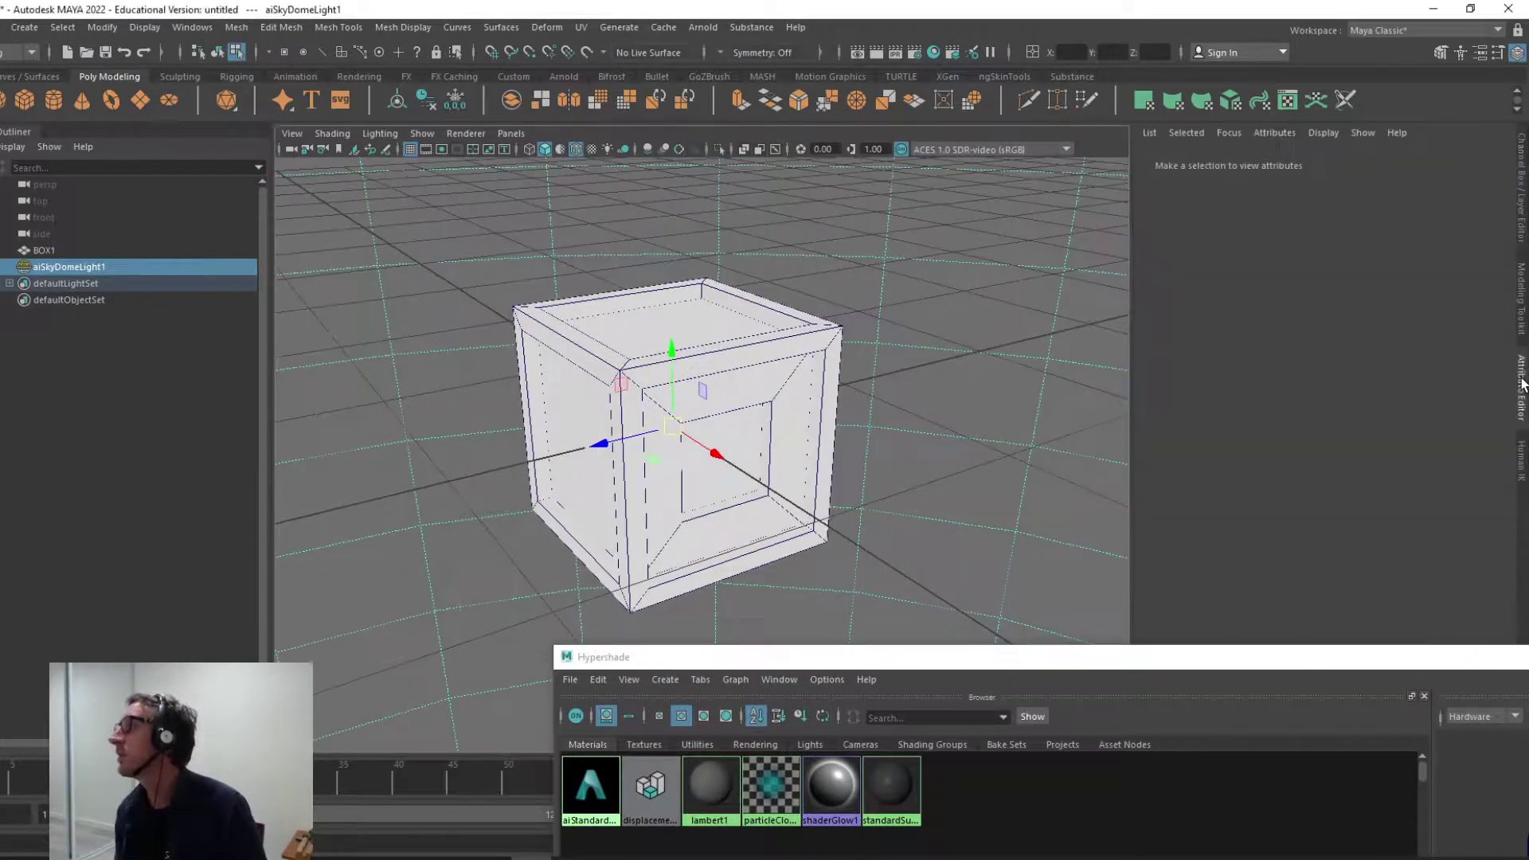
Step: Set the skydome's Intensity to 0.7, Resolution to 2000 and Samples to 4
click(1266, 351)
text(.)
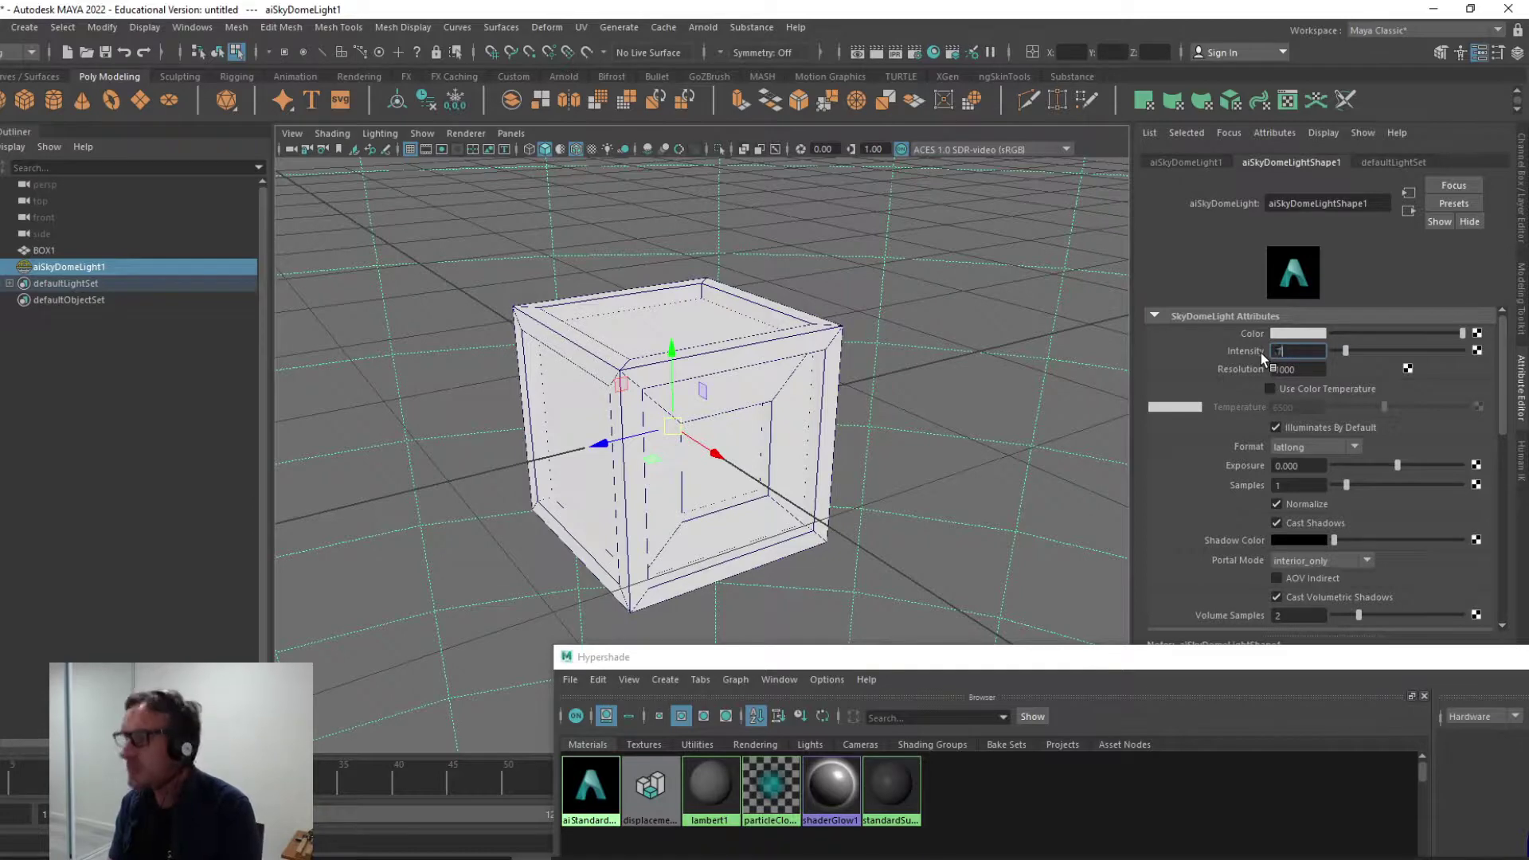
text(7)
key(Return)
click(1299, 369)
double_click(1287, 369)
text(2000)
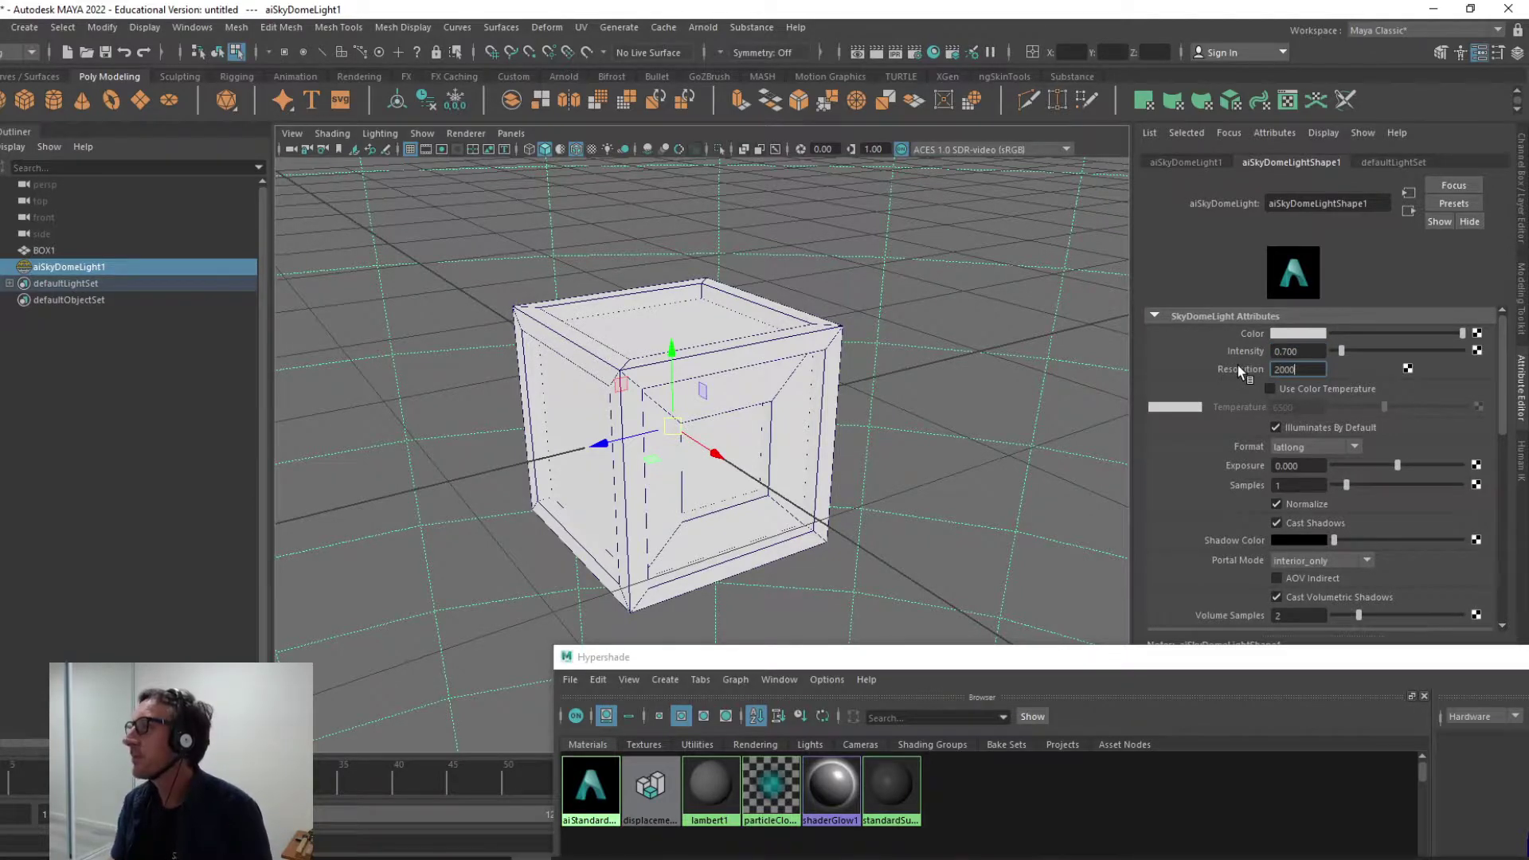
key(Return)
double_click(1291, 487)
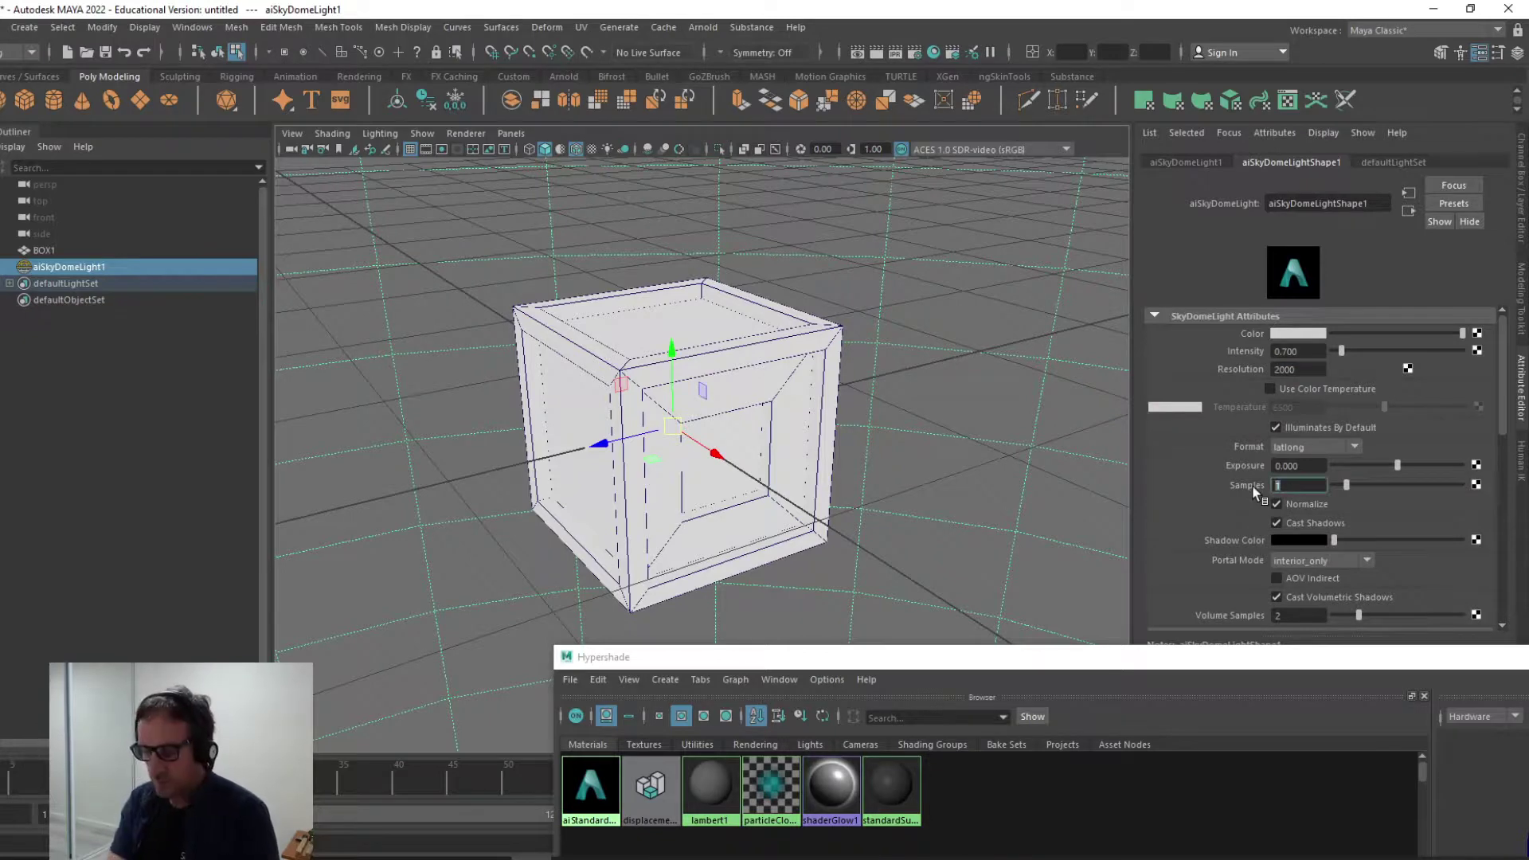
text(4)
key(Return)
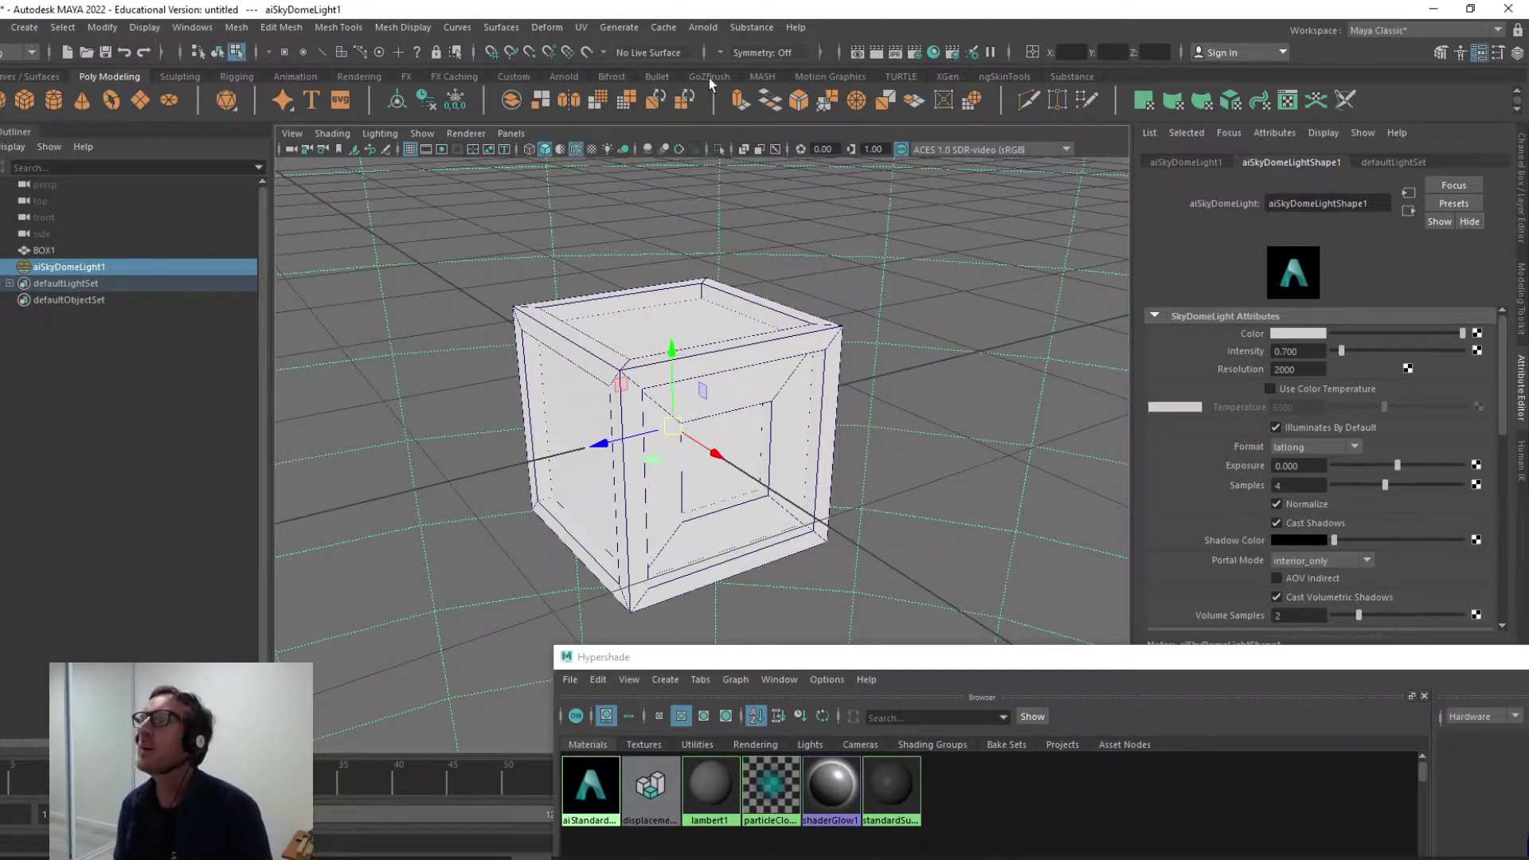
click(714, 26)
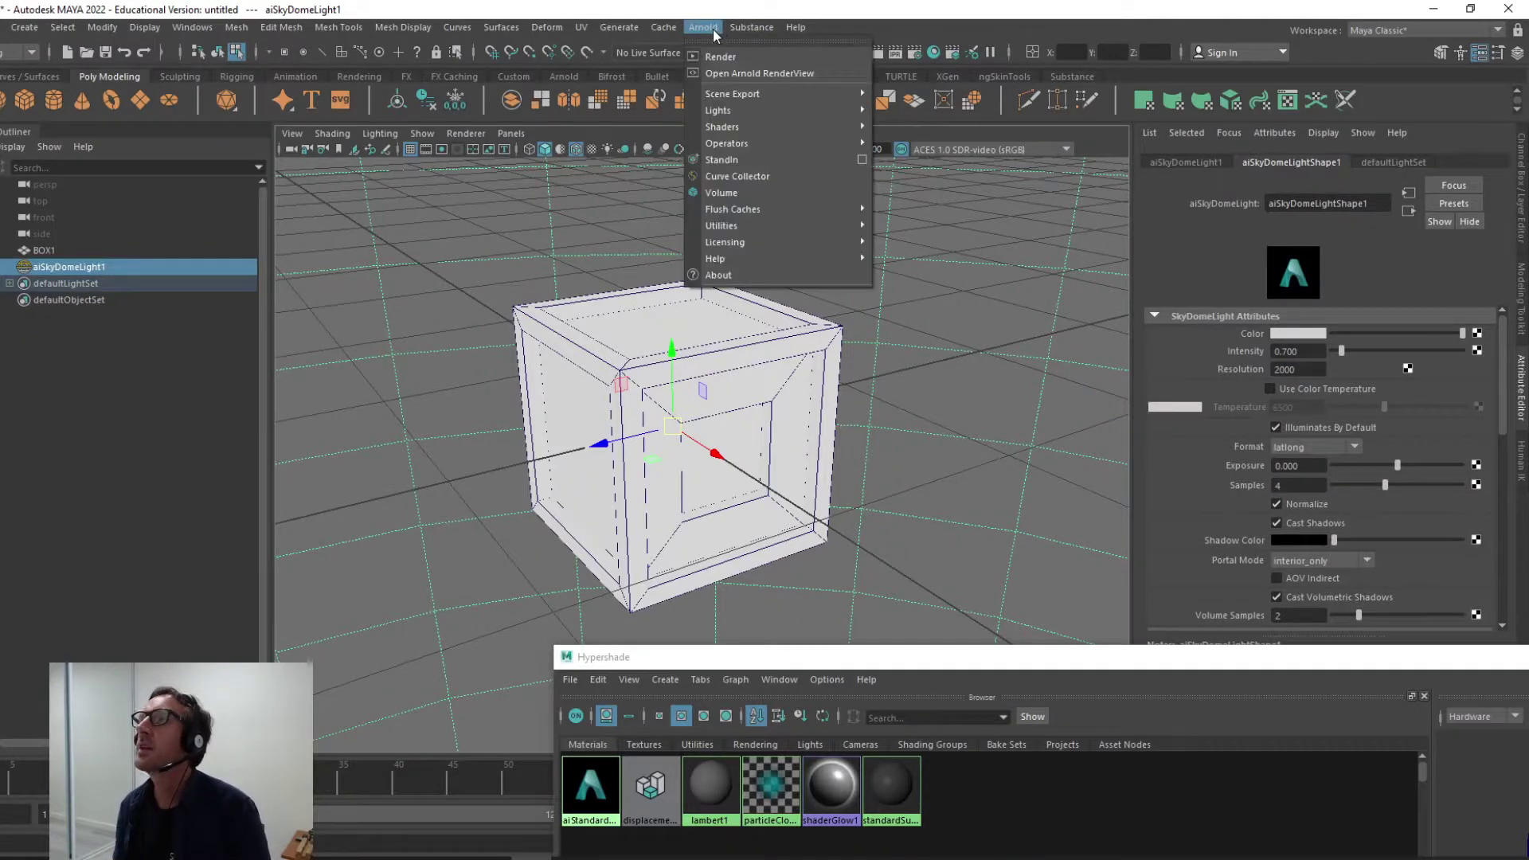
Step: Render the textured crate with its glowing green lines in Arnold RenderView
click(723, 73)
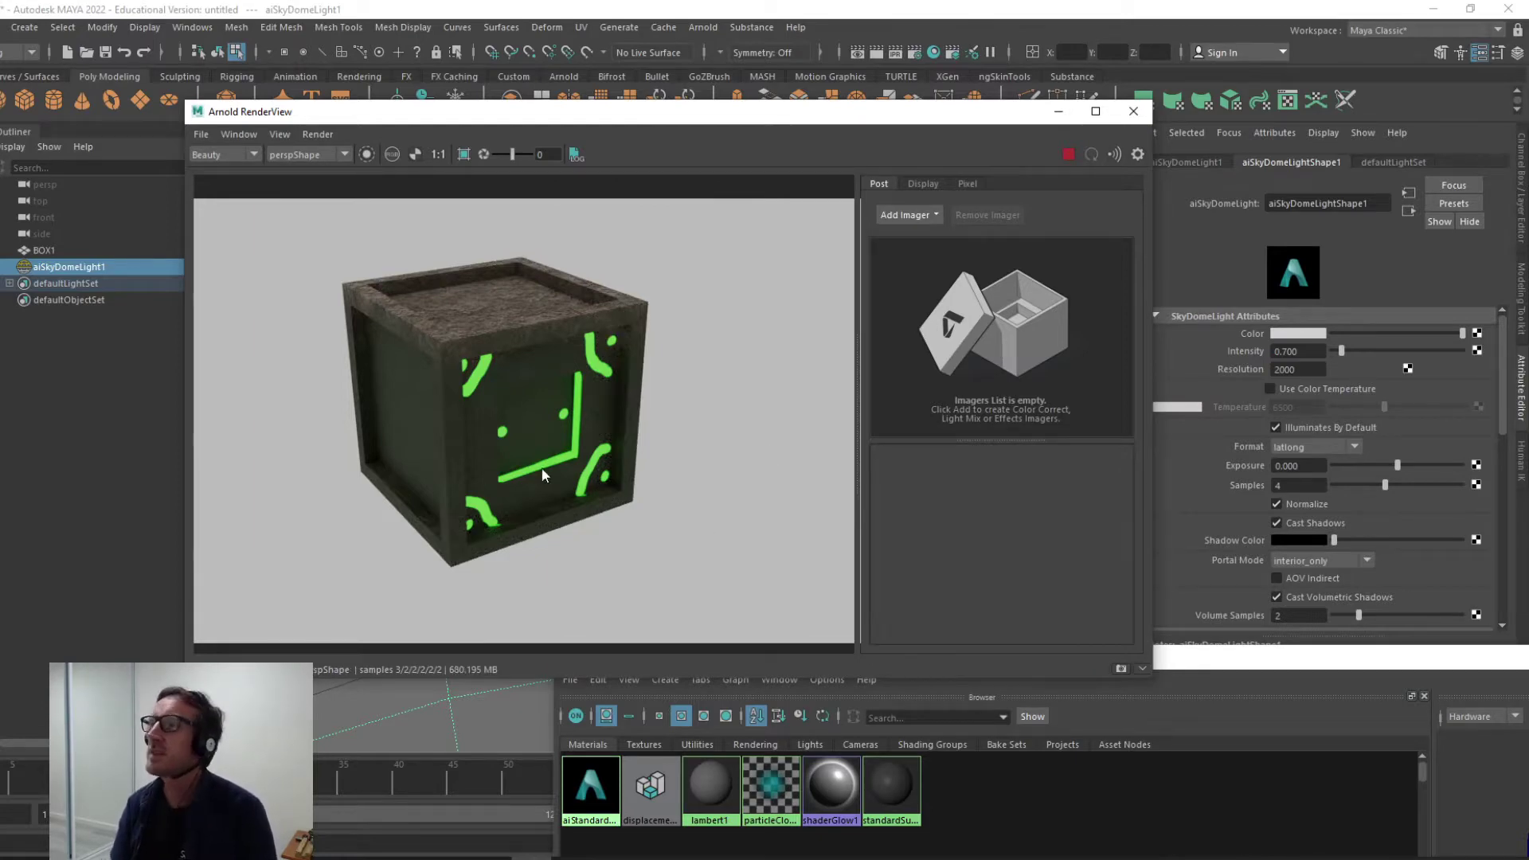
scroll(536, 452, up, 3)
scroll(536, 453, down, 3)
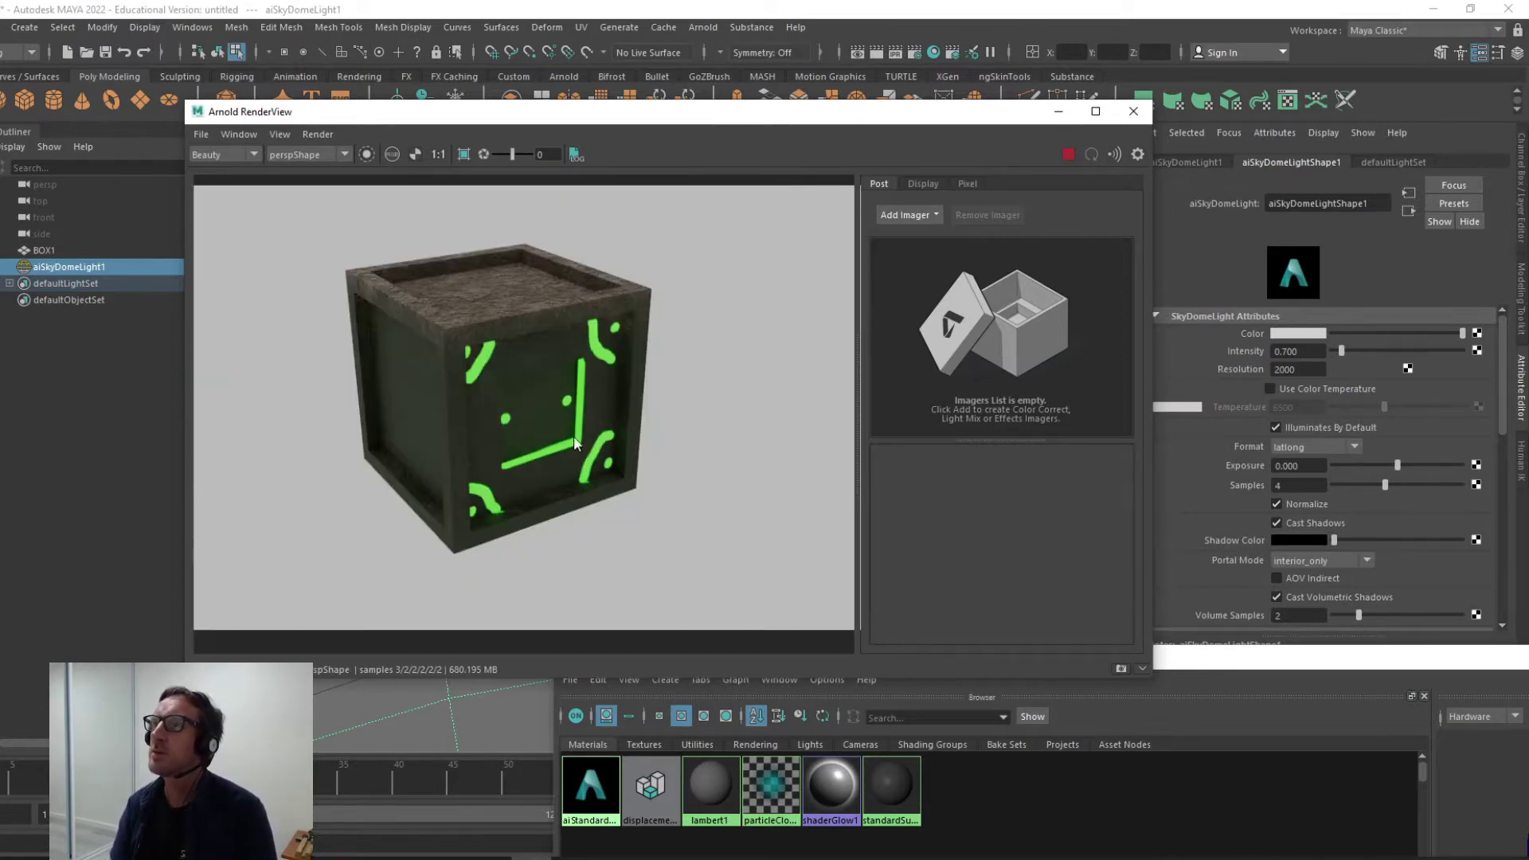